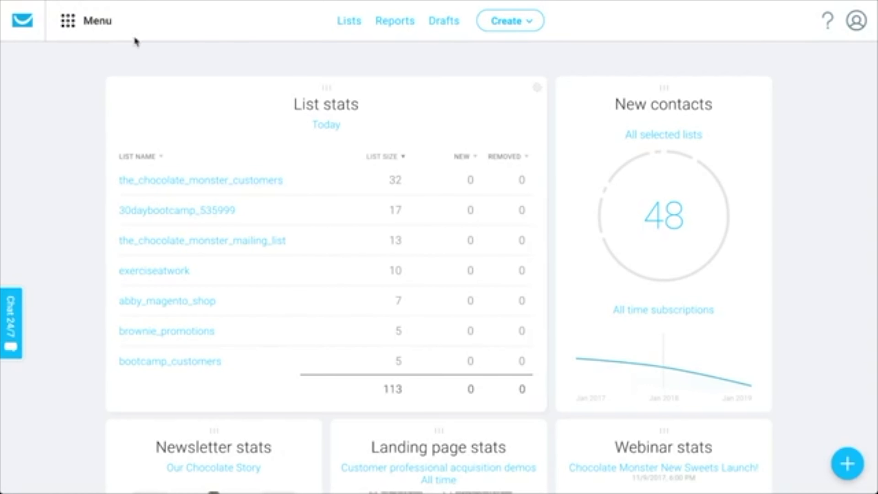
- Look over the available communication and growth tools and the kinds of content that can be created
click(86, 34)
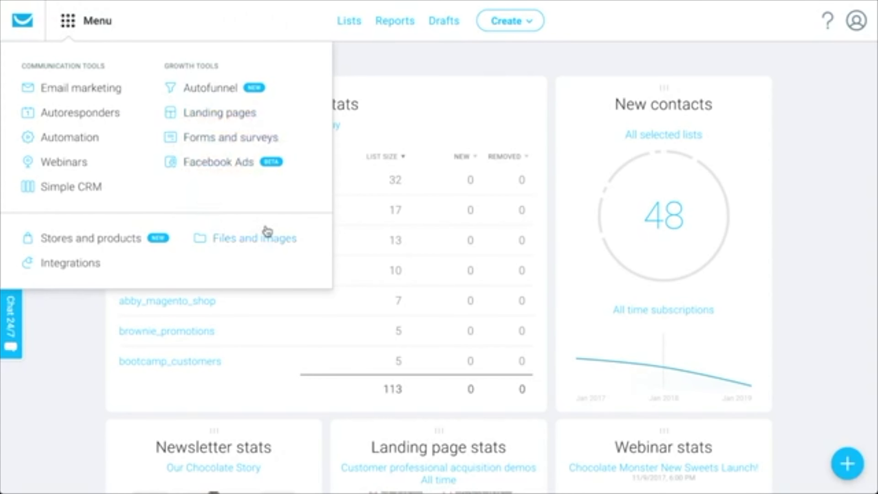
click(253, 43)
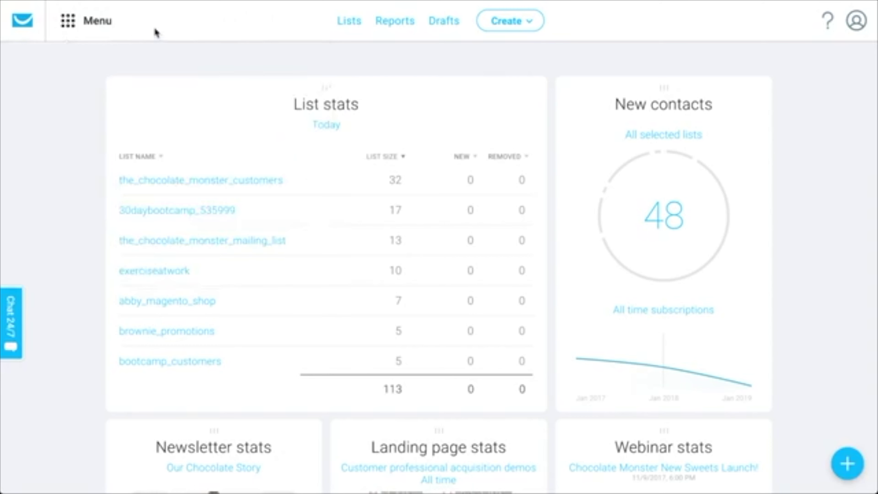
click(94, 33)
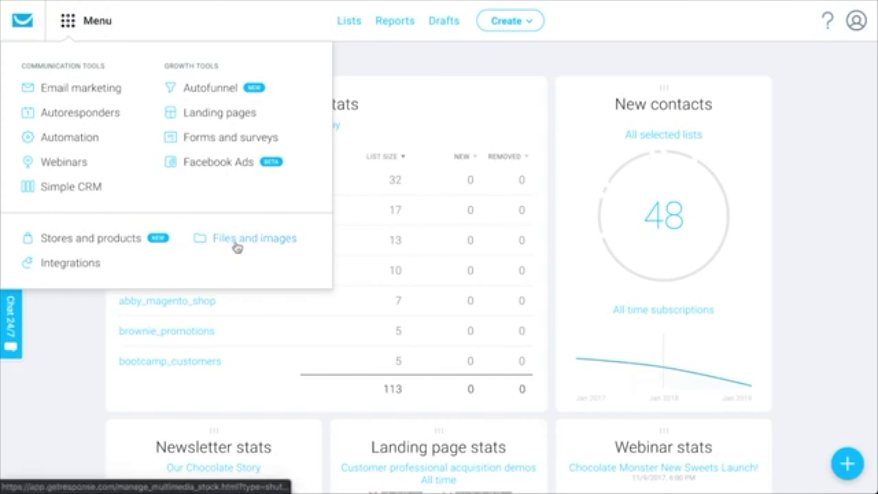
click(393, 63)
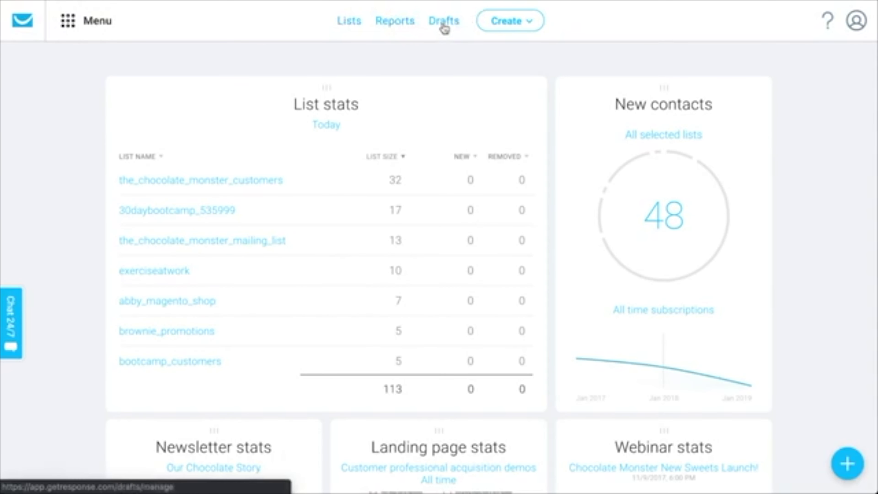
click(526, 29)
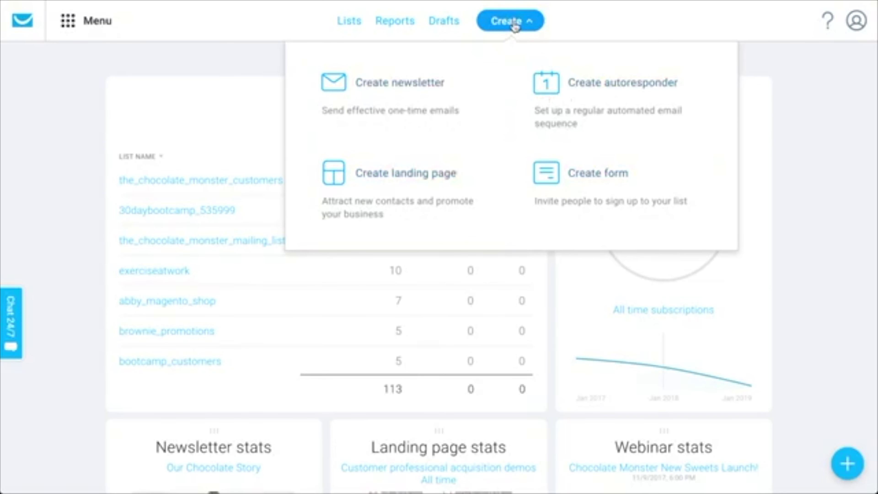
click(592, 27)
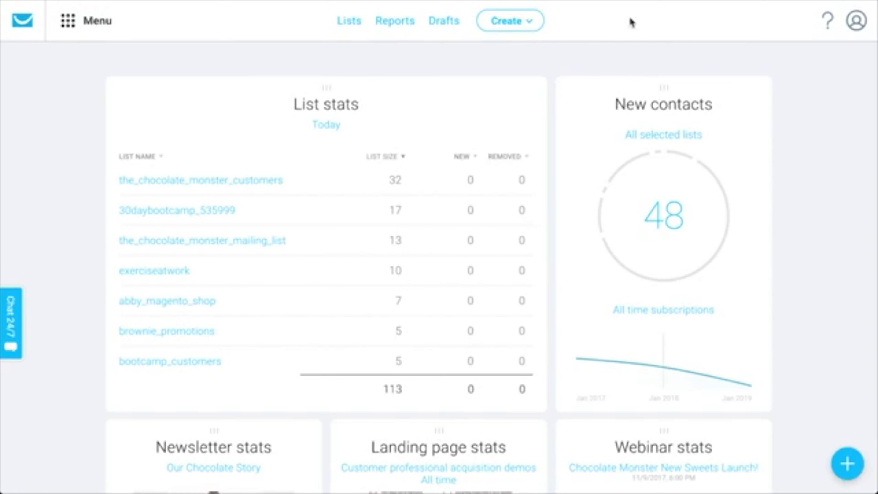
click(73, 22)
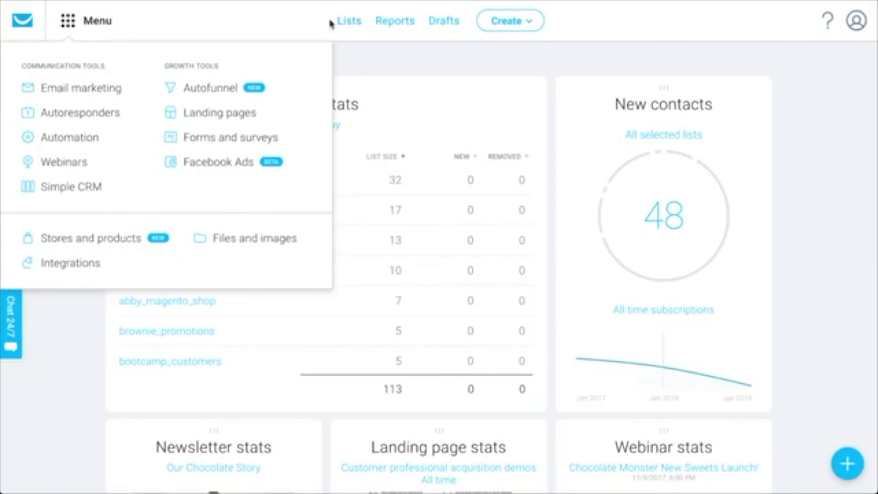
click(592, 31)
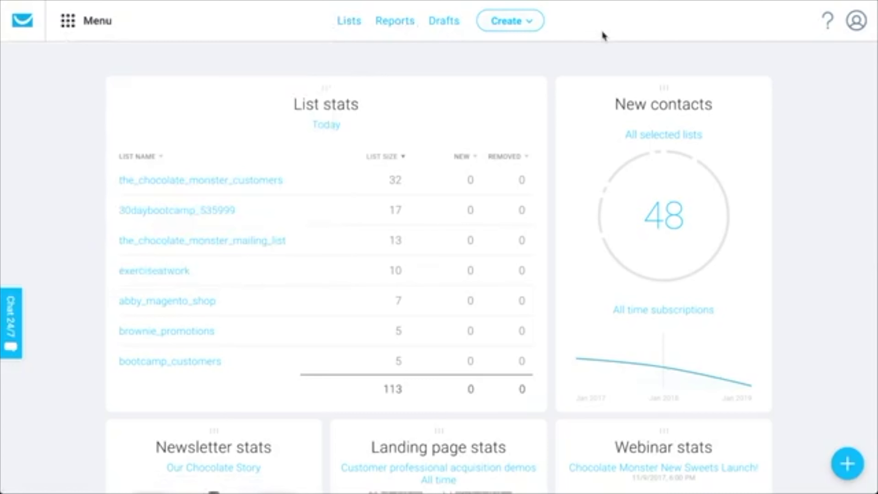
- View the help resources and the account options, and open the account management page
click(829, 28)
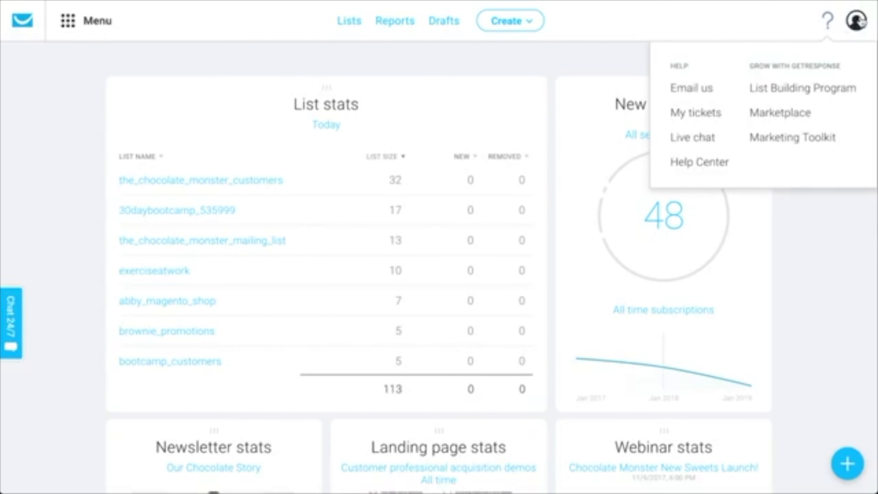
click(857, 21)
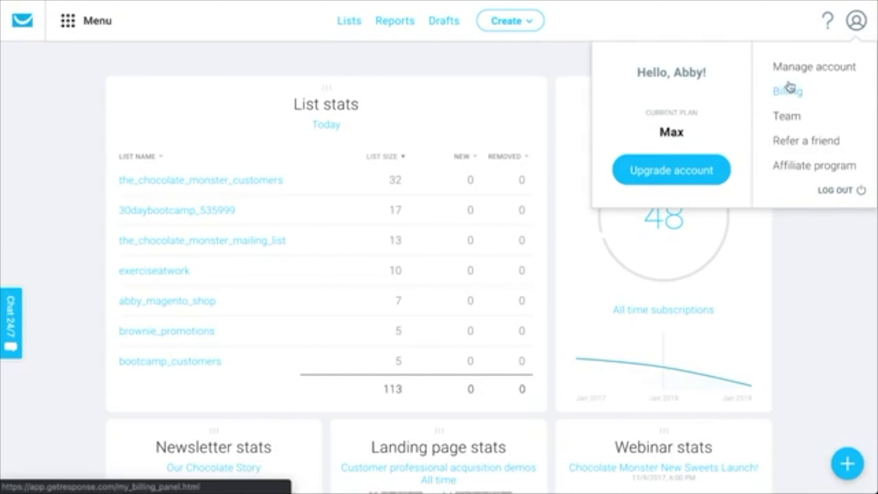
click(783, 71)
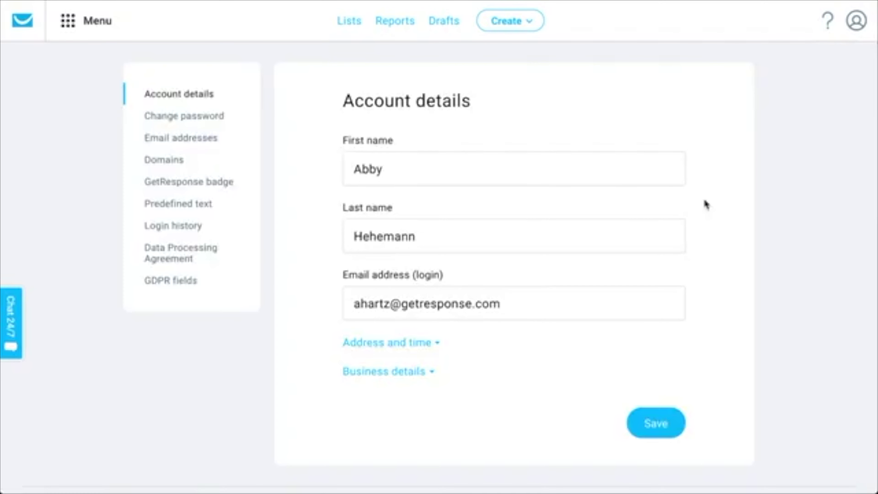
- Review the sender email addresses page and return to the account details
click(165, 144)
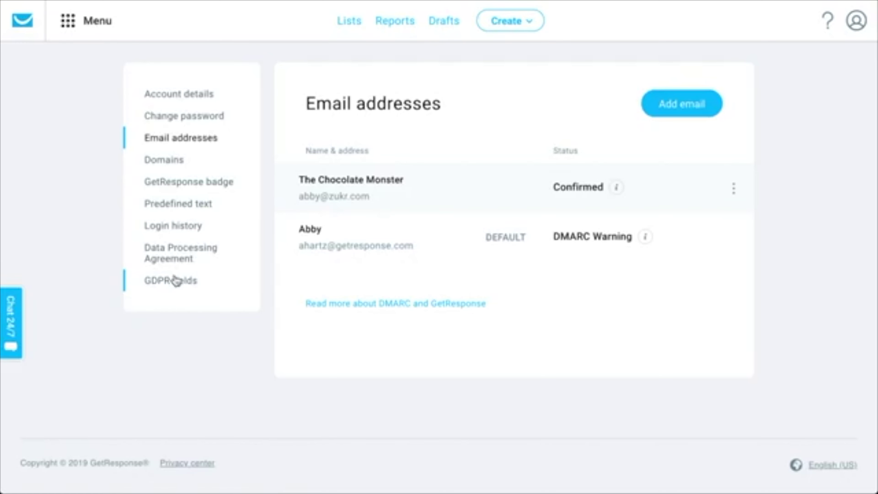
click(194, 95)
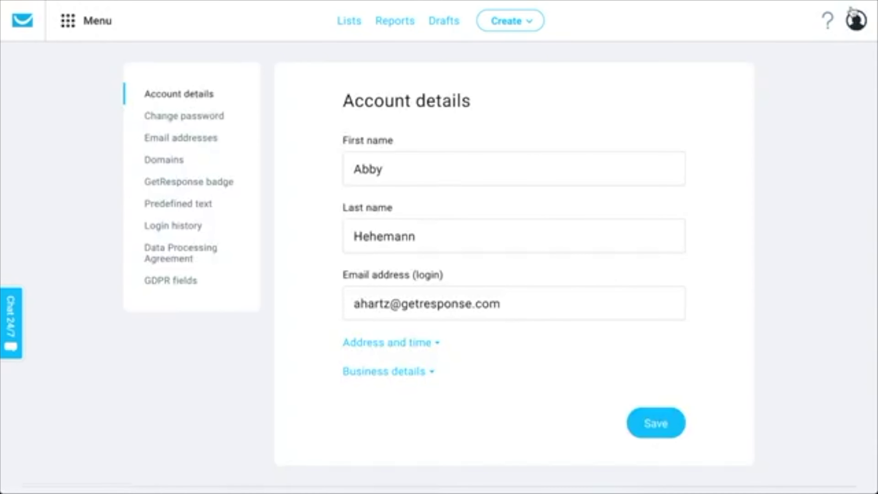
scroll(426, 156, down, 3)
scroll(426, 156, up, 3)
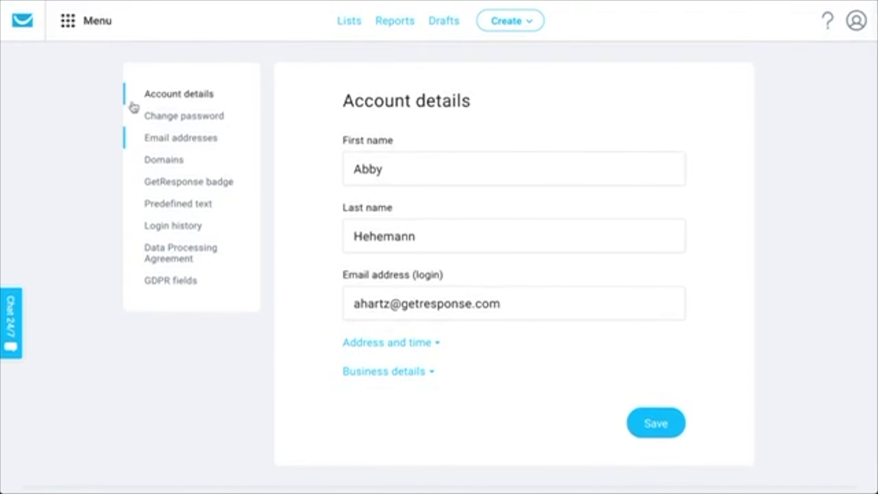
- Return to the dashboard and look over its statistics widgets
click(19, 28)
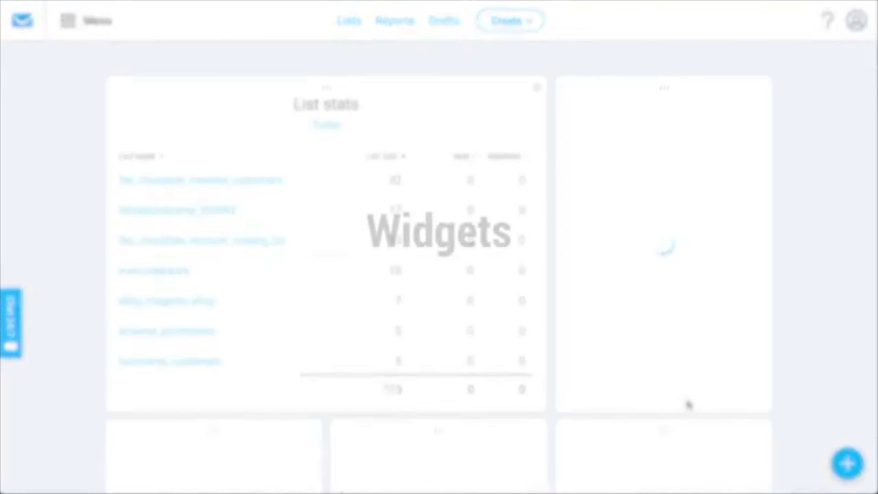
scroll(799, 328, down, 3)
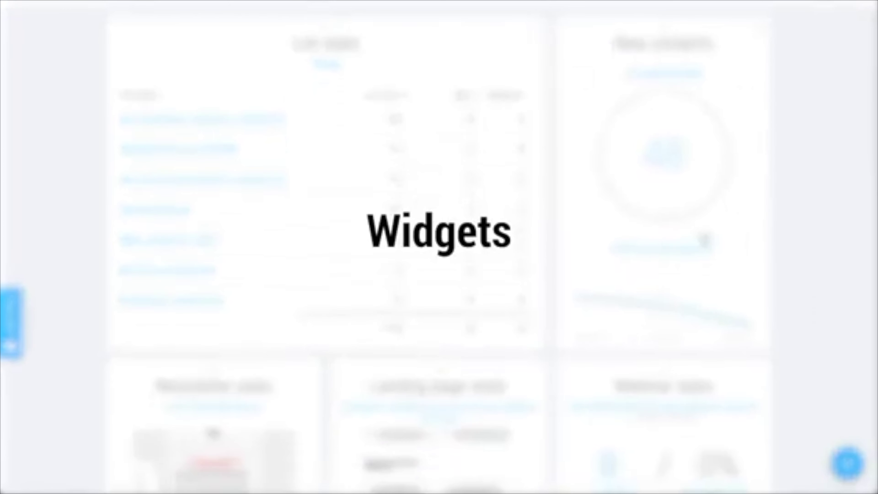
scroll(705, 239, down, 3)
scroll(704, 239, up, 4)
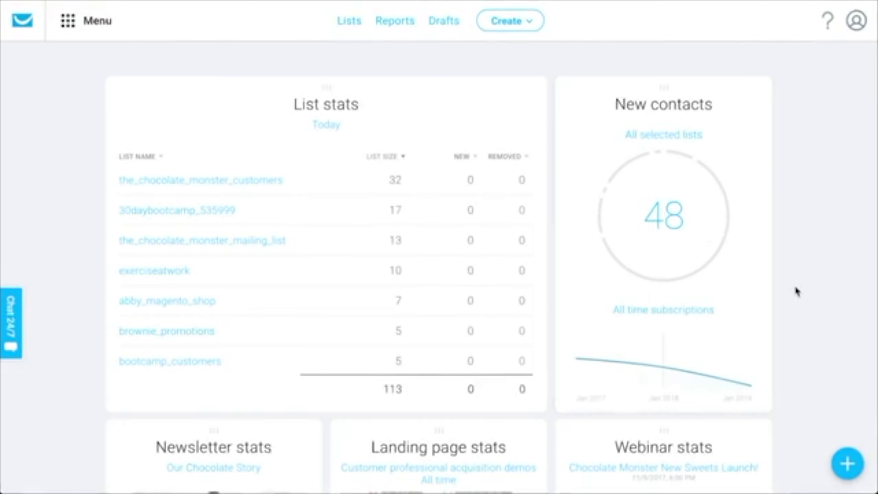
scroll(797, 291, down, 1)
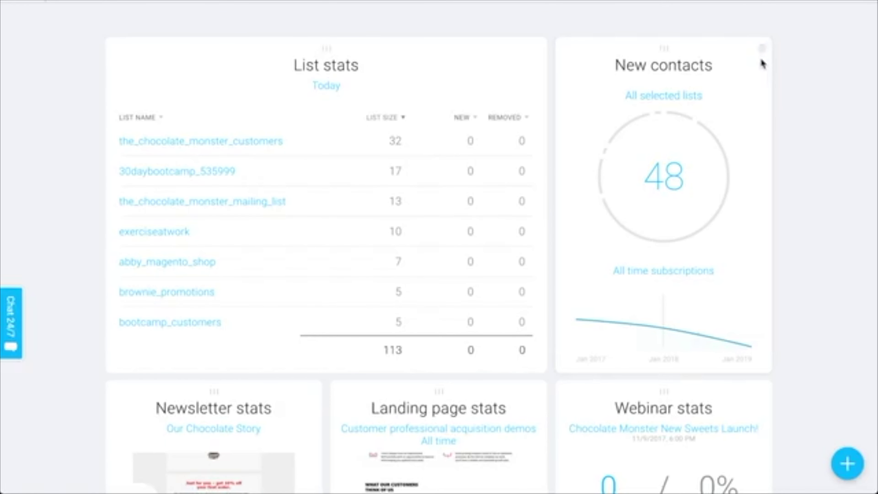
- Inspect the New contacts widget's settings for list selection and subscription stats, and close them
click(763, 50)
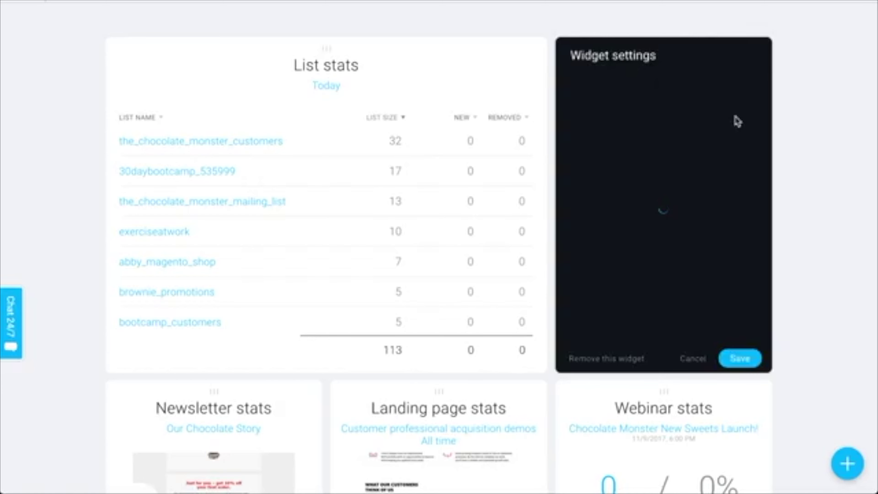
click(738, 359)
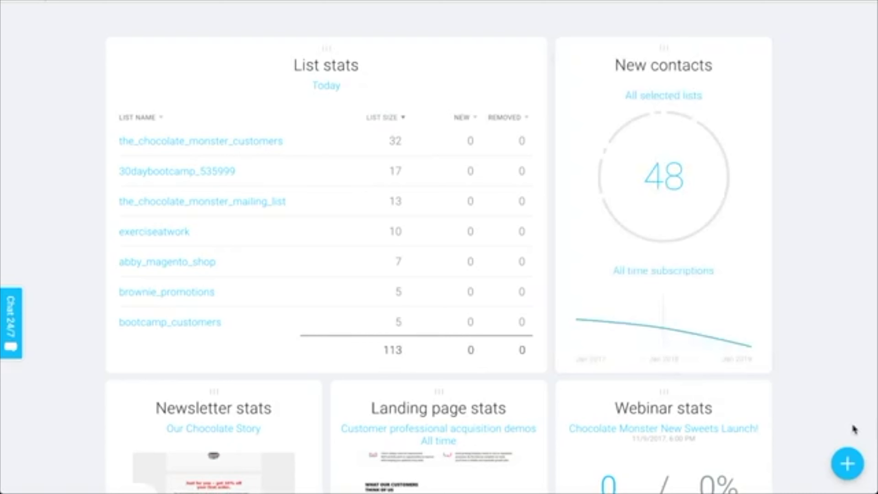
click(763, 50)
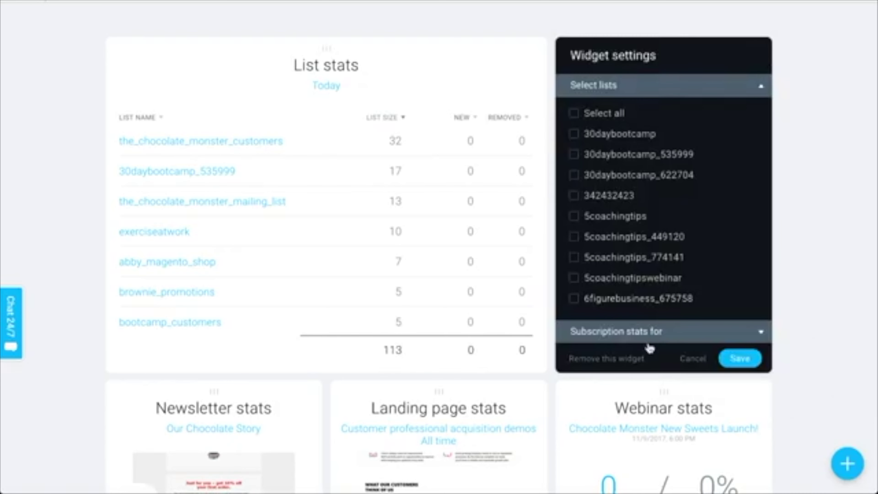
click(688, 360)
- Browse the widget library for widgets that can be added to the dashboard, and close it
click(823, 464)
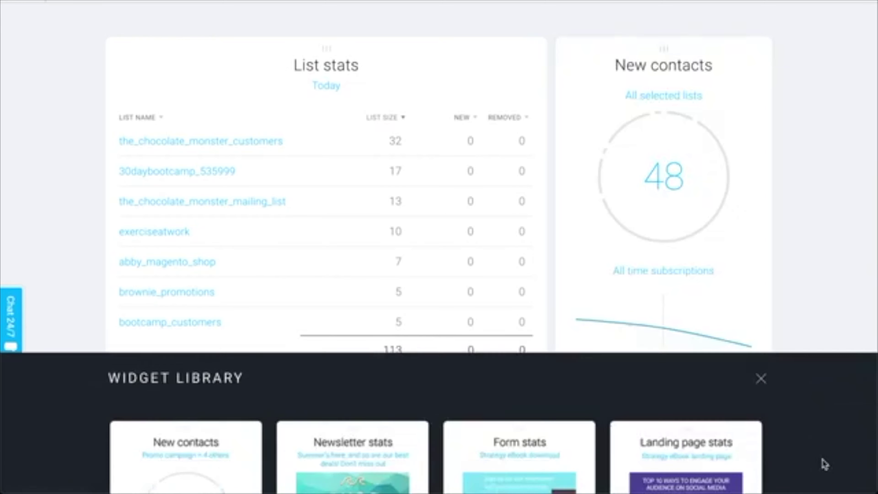
scroll(614, 220, down, 15)
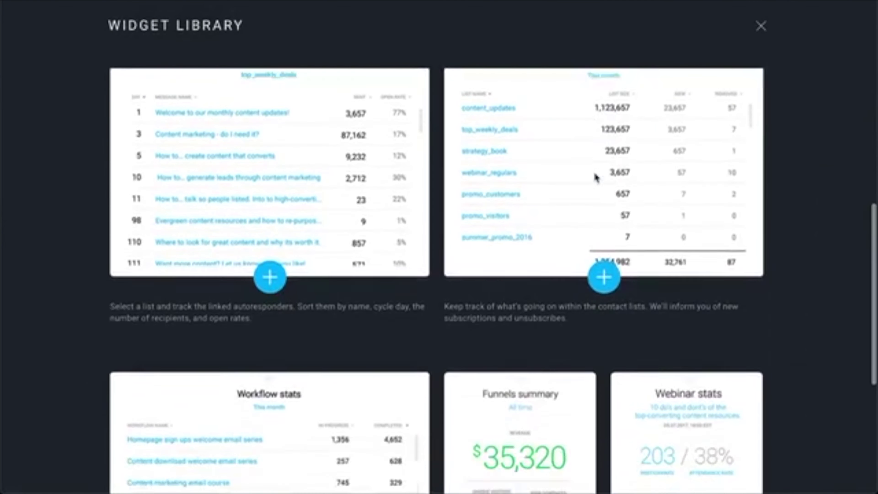
scroll(595, 177, up, 15)
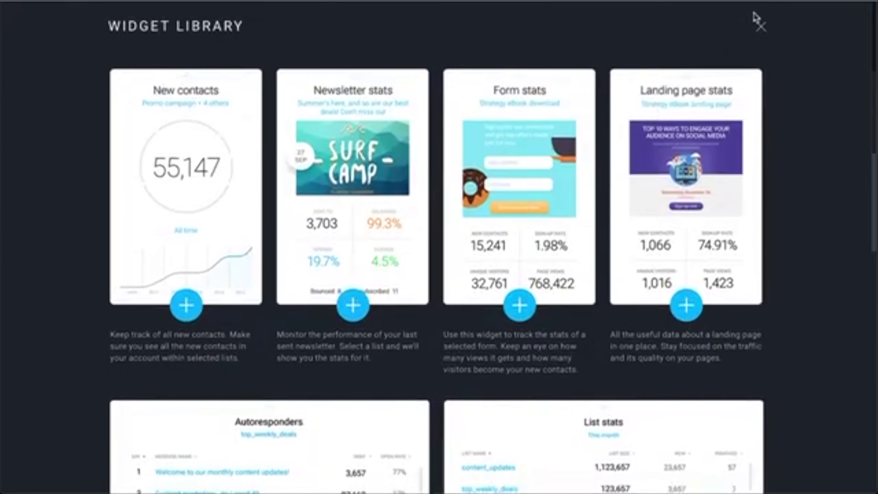
click(759, 27)
- Examine the remaining dashboard widgets, from newsletter, landing page and webinar stats down to quick actions and funnel stats
scroll(702, 304, down, 10)
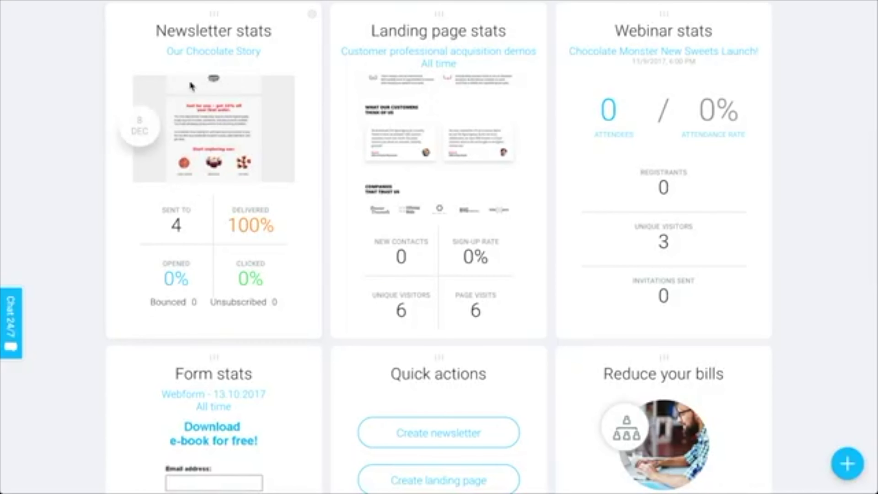
scroll(89, 260, down, 4)
scroll(208, 277, up, 4)
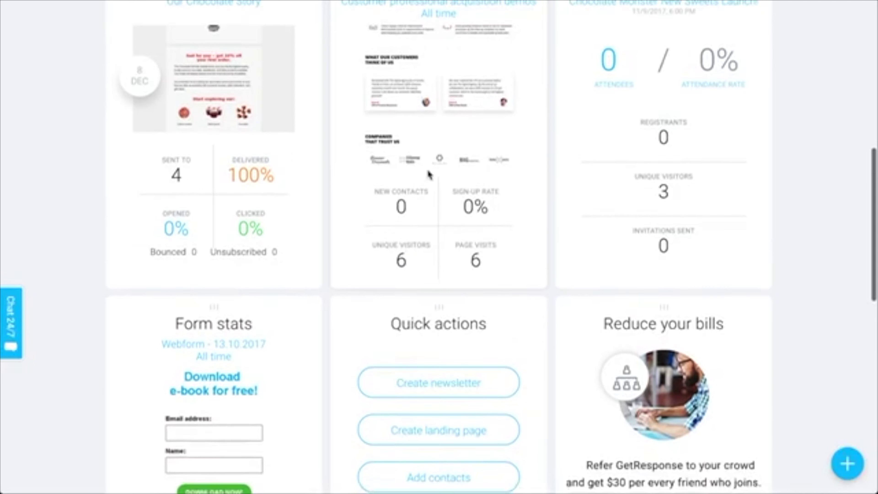
scroll(380, 301, down, 5)
scroll(455, 217, down, 3)
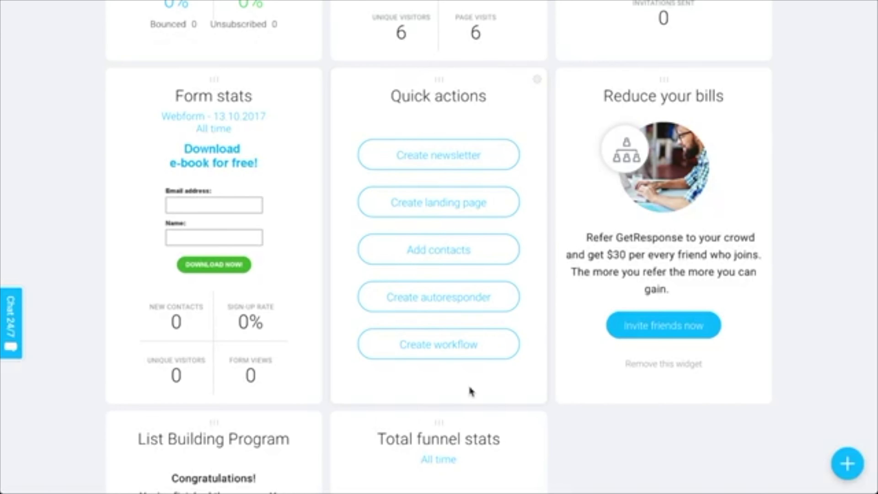
scroll(471, 392, down, 3)
scroll(619, 439, up, 10)
scroll(619, 439, up, 3)
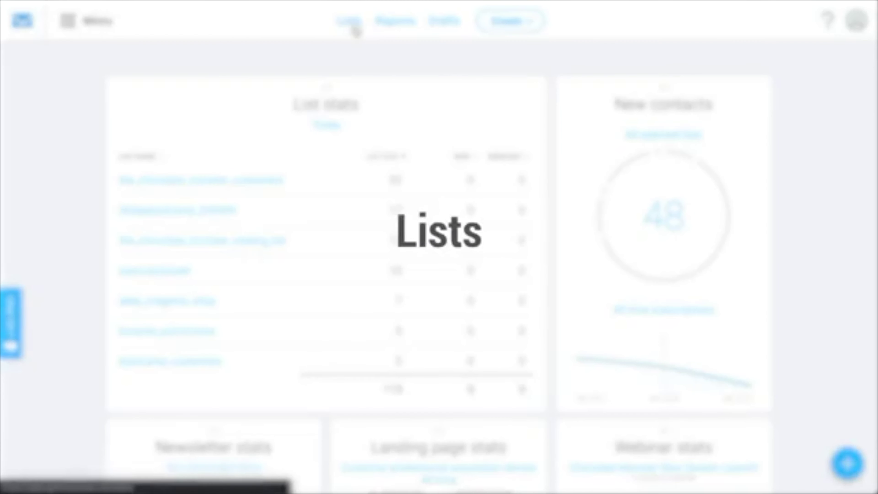
- Open the contact lists overview and check which actions are available for the quicksaleebook list
click(356, 31)
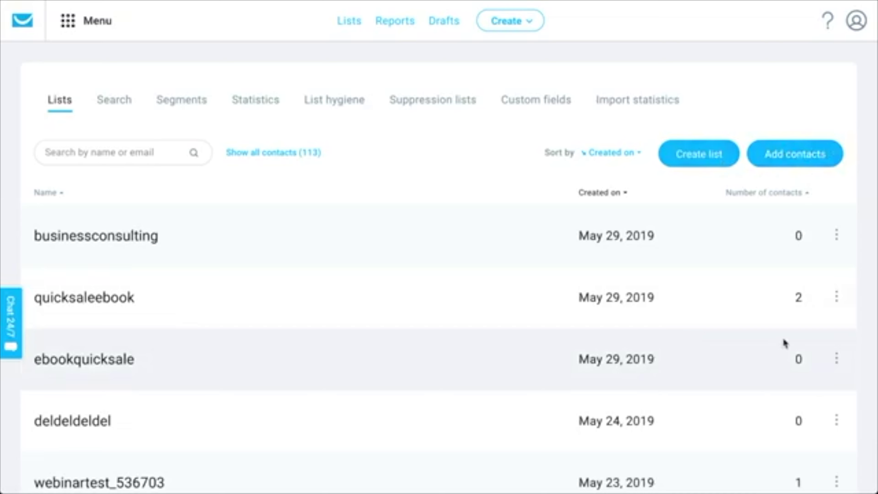
mouse_move(837, 297)
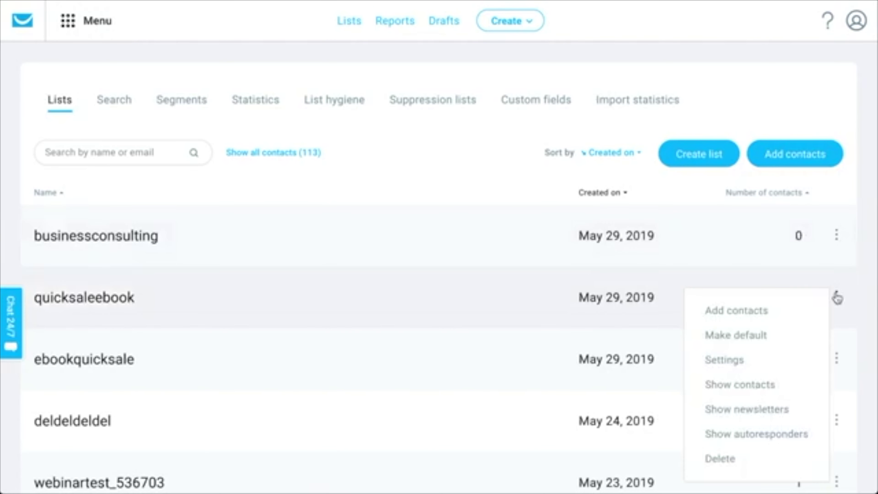
scroll(774, 284, down, 1)
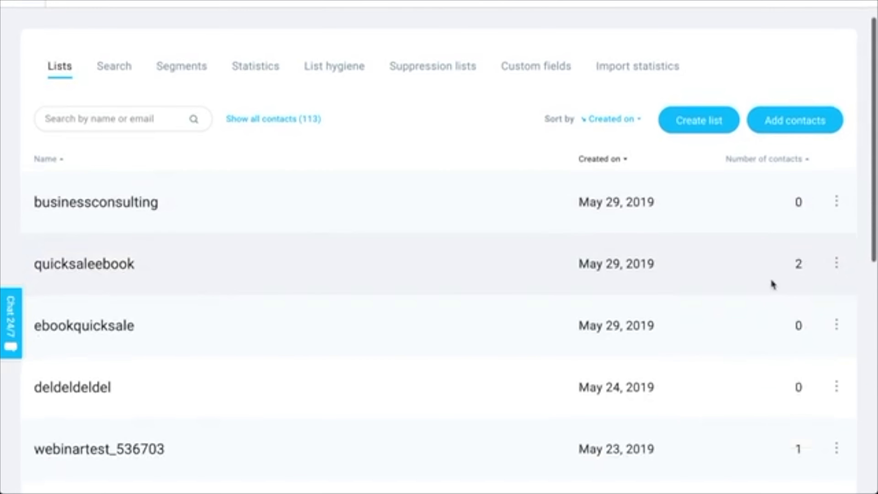
mouse_move(843, 272)
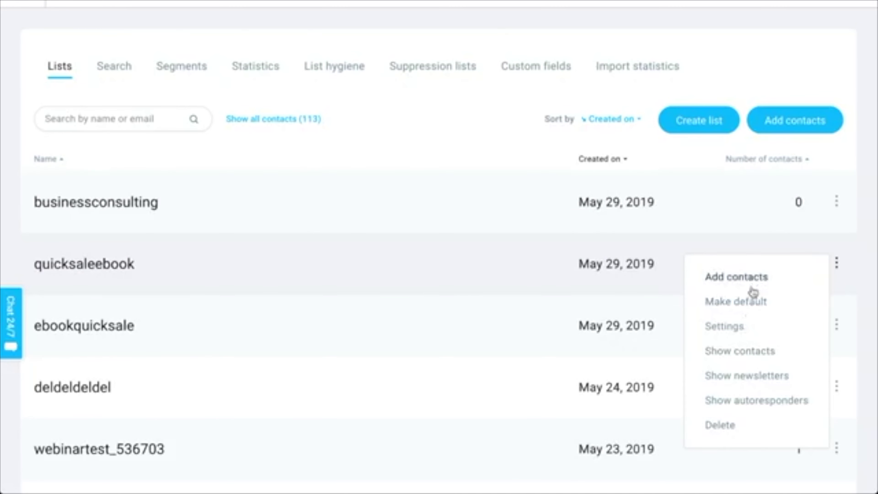
scroll(782, 345, up, 1)
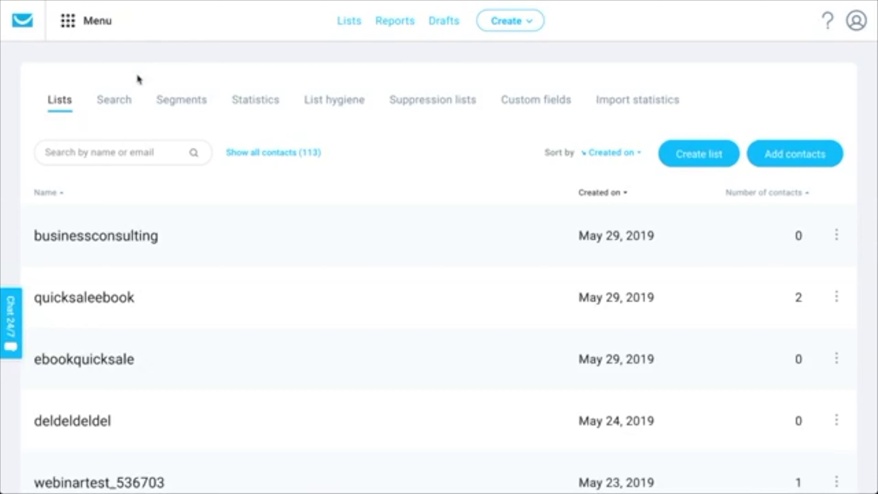
- Open the advanced contact search and check the options of its list and subscription time filters
click(130, 109)
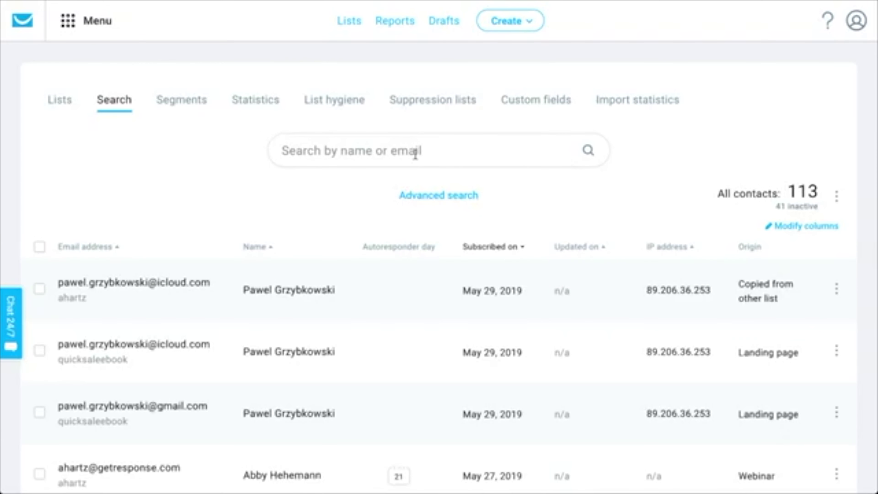
scroll(618, 199, down, 3)
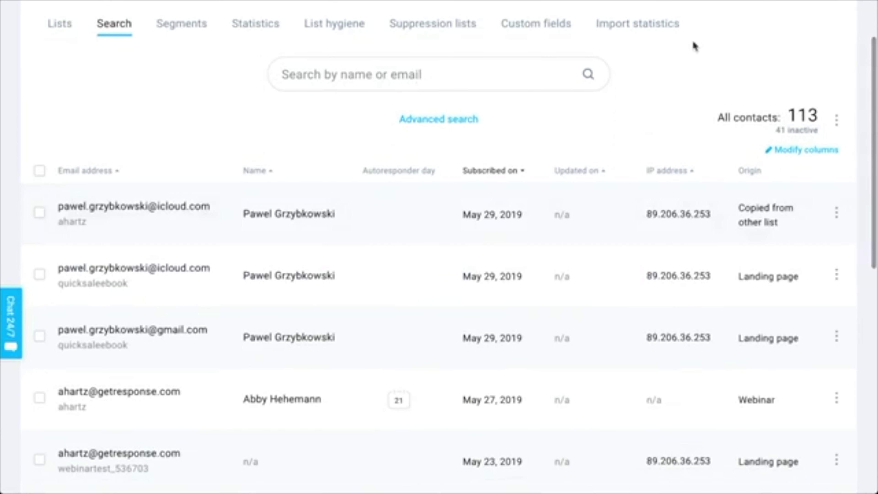
click(457, 121)
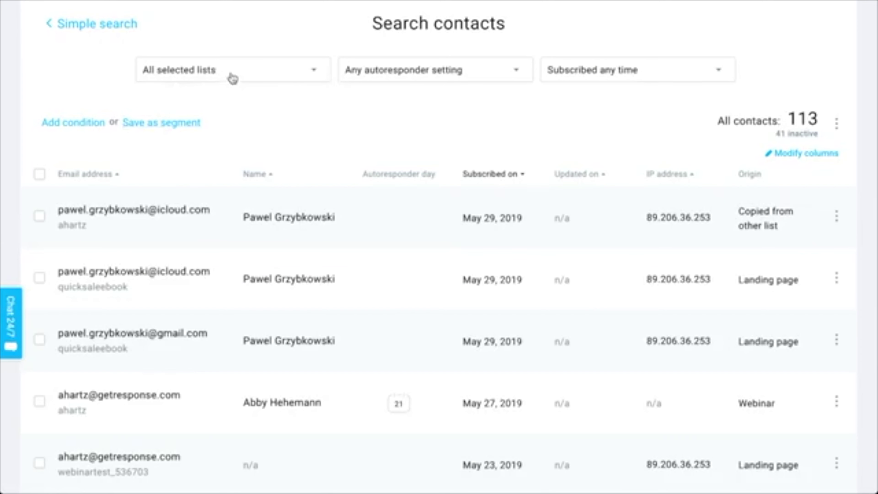
click(315, 79)
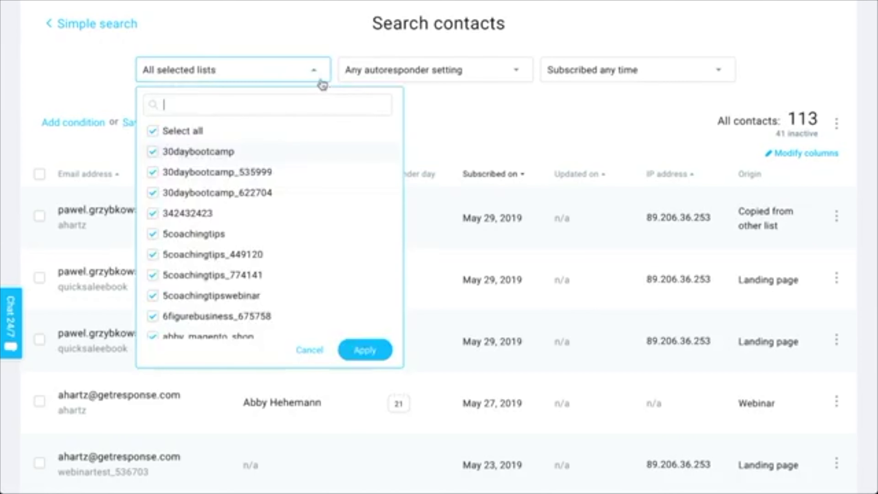
click(338, 40)
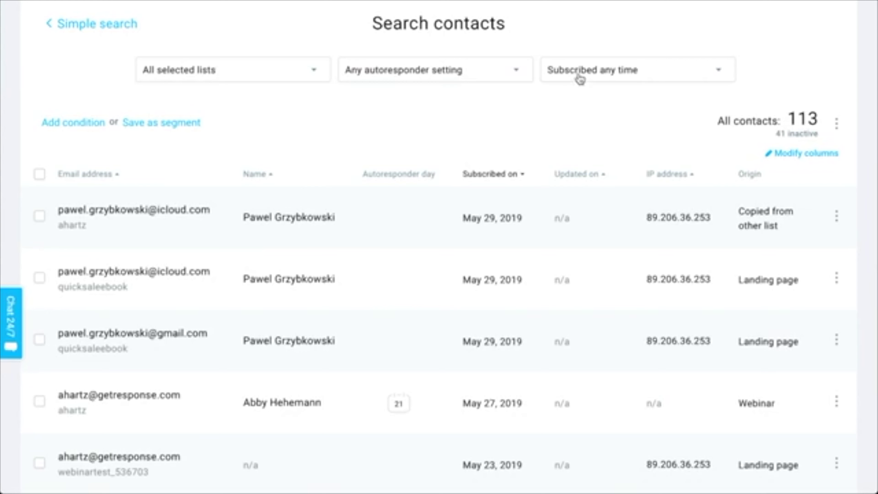
click(601, 73)
click(603, 46)
- Examine the available search condition types, including the Contact details and Contact actions options, and cancel the new condition
click(73, 124)
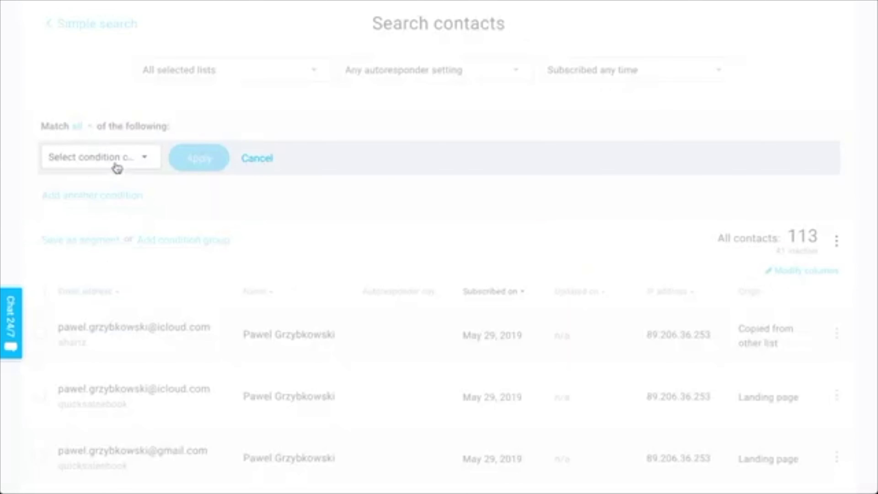
click(117, 166)
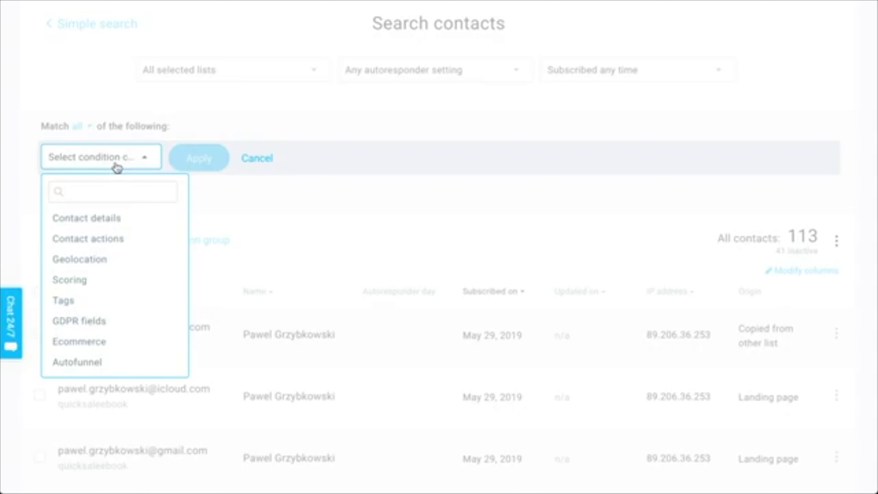
click(104, 219)
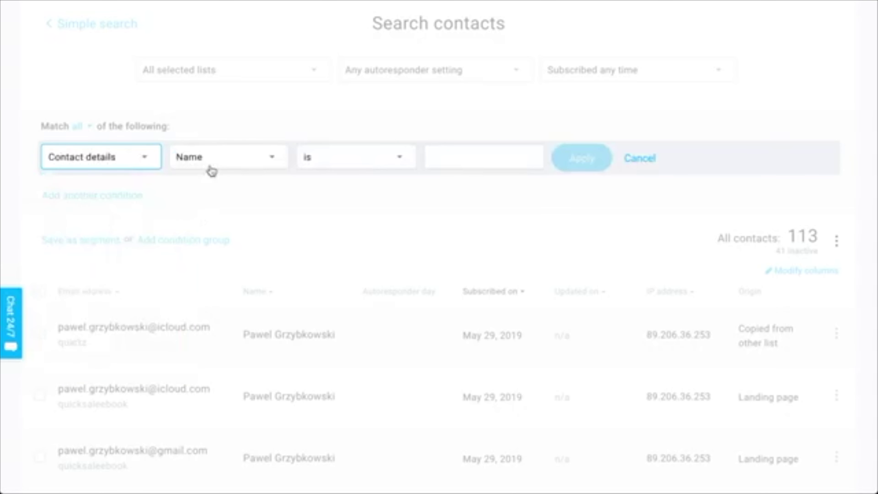
click(210, 167)
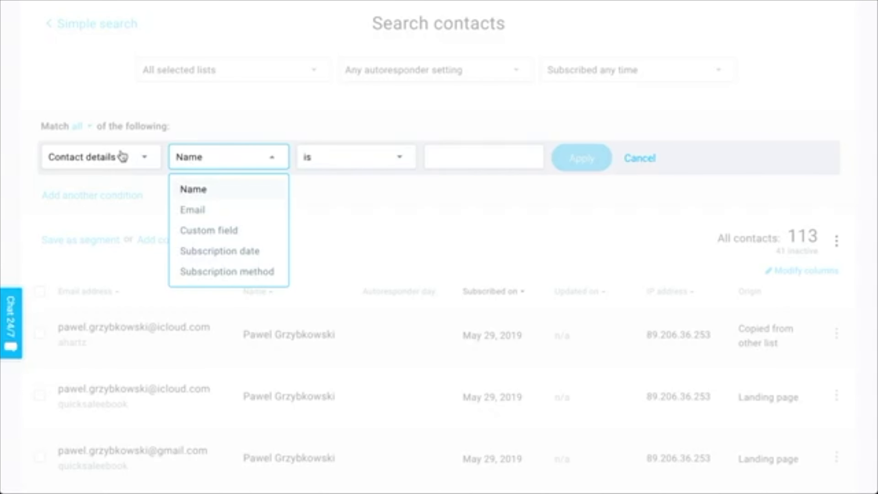
click(123, 156)
click(94, 243)
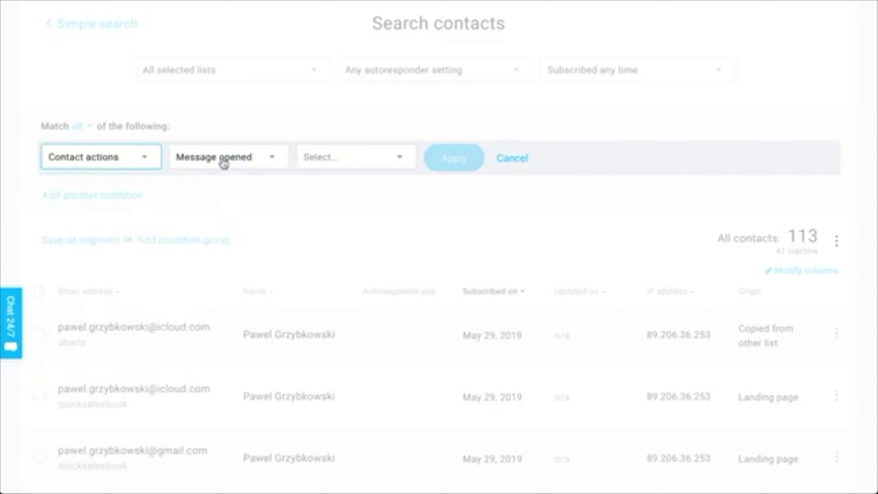
click(224, 162)
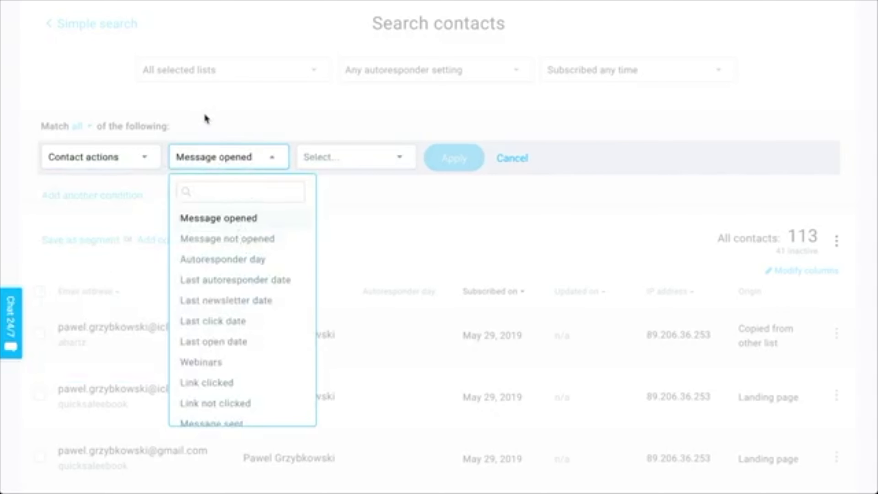
click(190, 140)
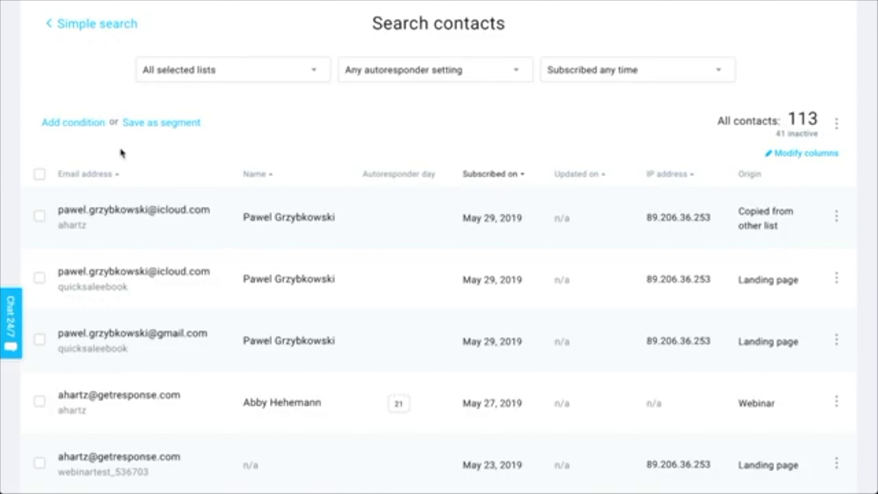
click(91, 127)
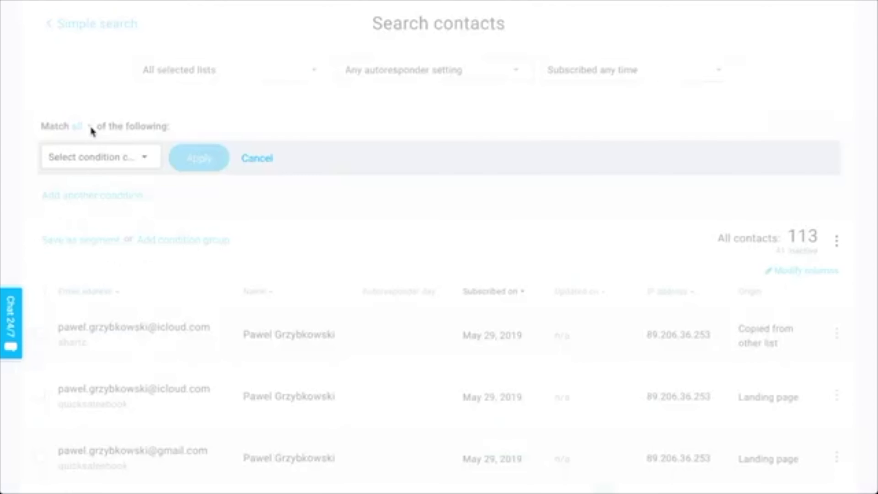
click(95, 168)
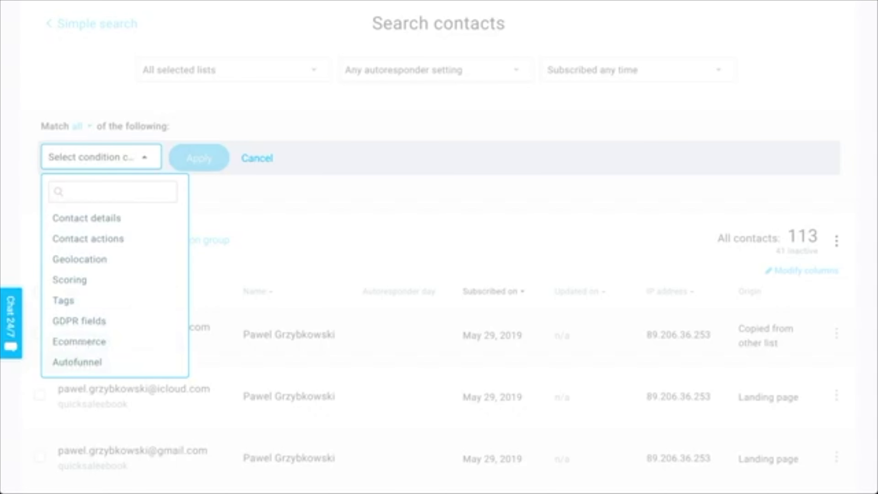
click(256, 158)
- Add and apply a Contact details search condition requiring that the custom field age is assigned
click(88, 124)
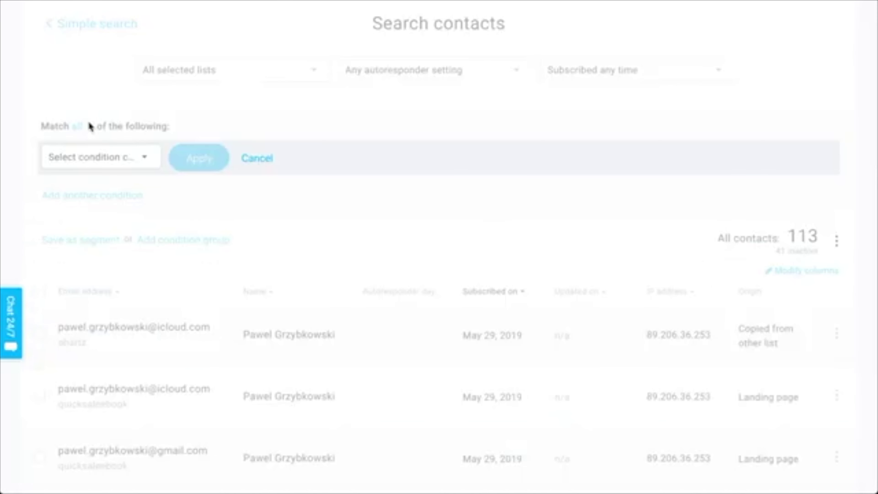
click(90, 162)
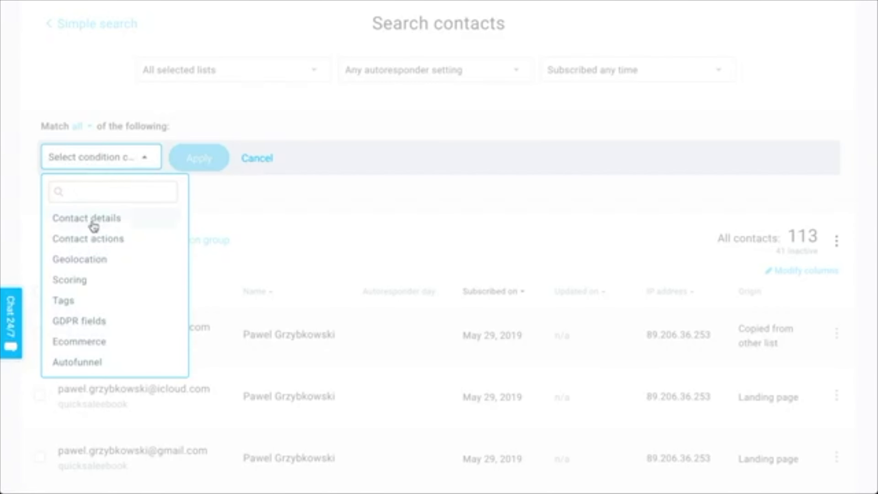
click(92, 222)
click(243, 162)
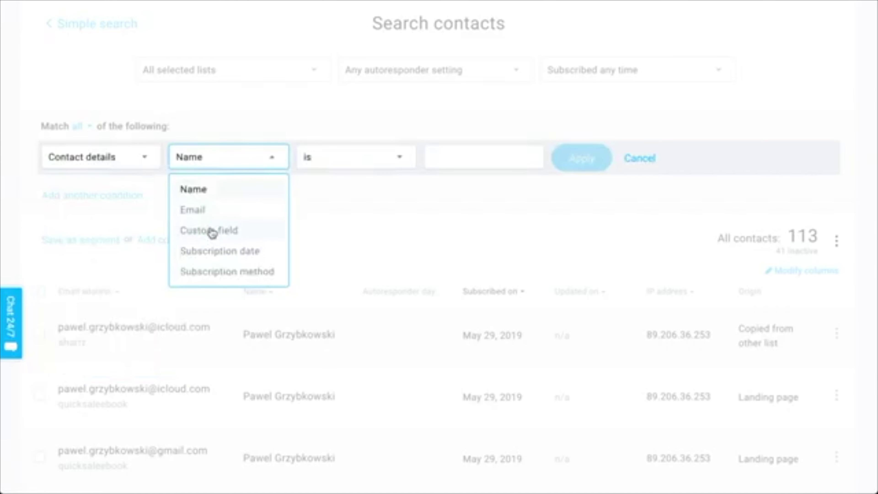
click(210, 237)
click(350, 160)
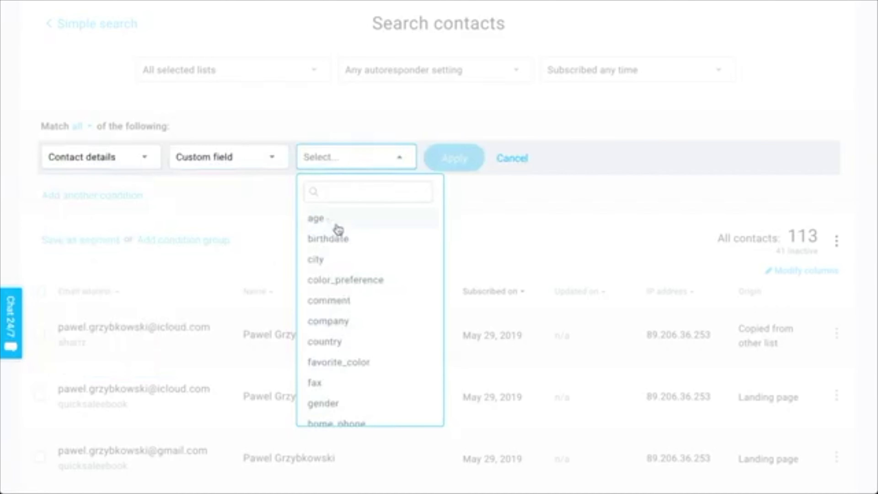
click(334, 222)
click(485, 157)
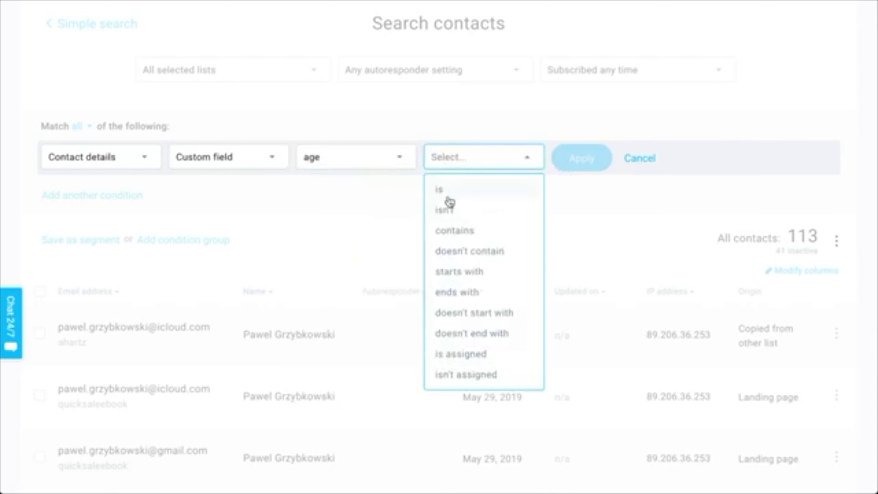
scroll(483, 247, down, 1)
click(462, 310)
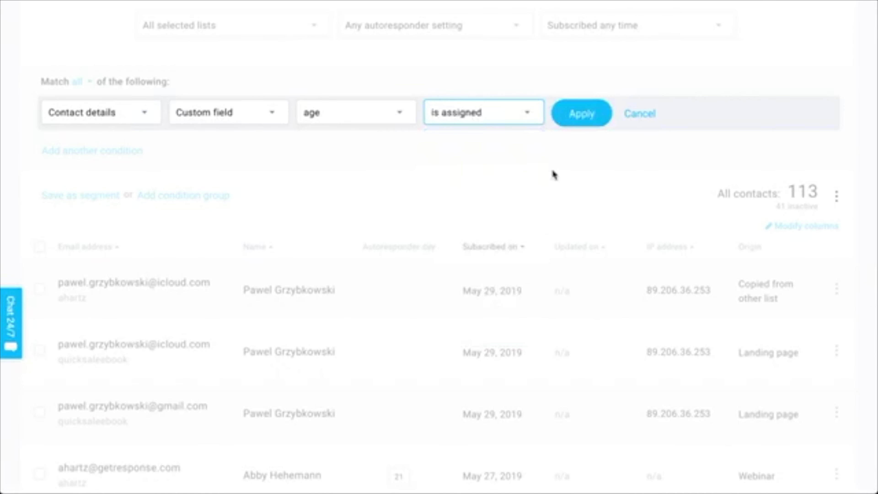
click(590, 110)
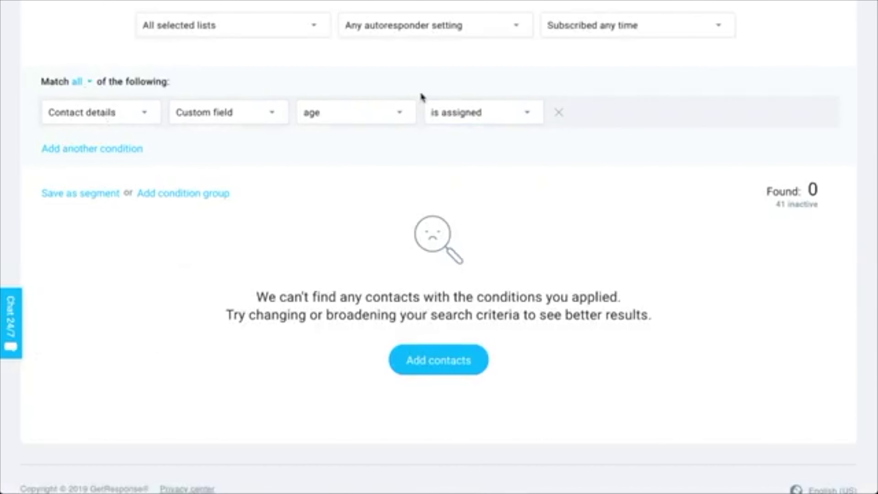
- Add and apply a second search condition: Geolocation, Country is United States
click(75, 148)
click(92, 152)
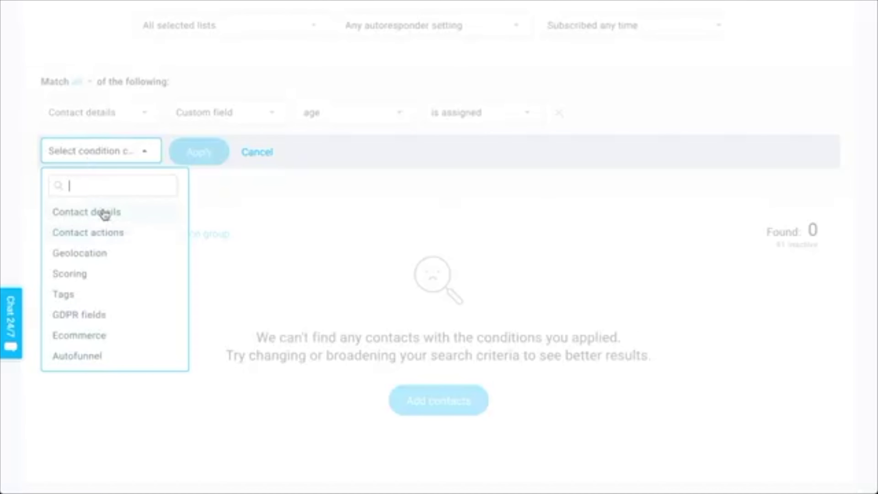
click(77, 213)
click(225, 158)
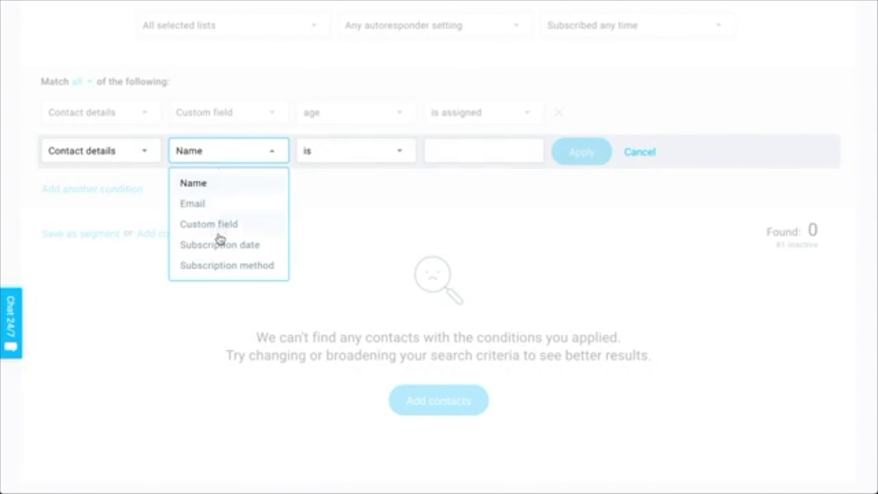
click(121, 160)
click(92, 253)
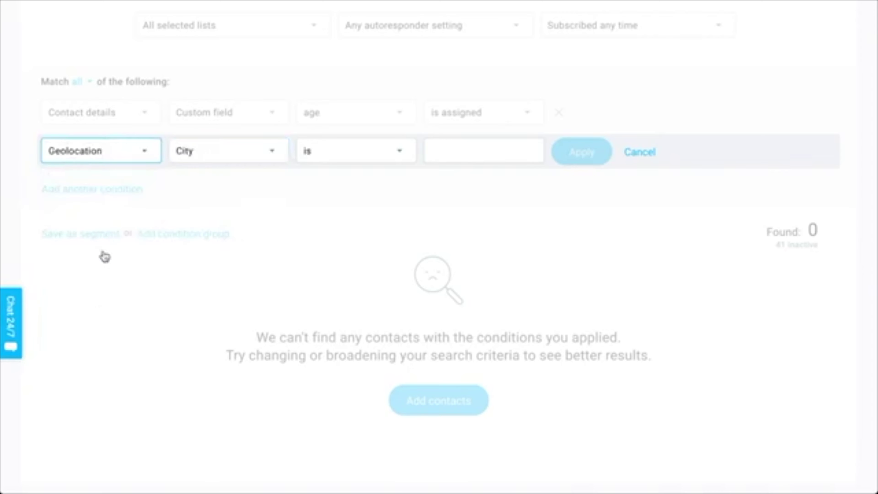
click(238, 151)
click(223, 190)
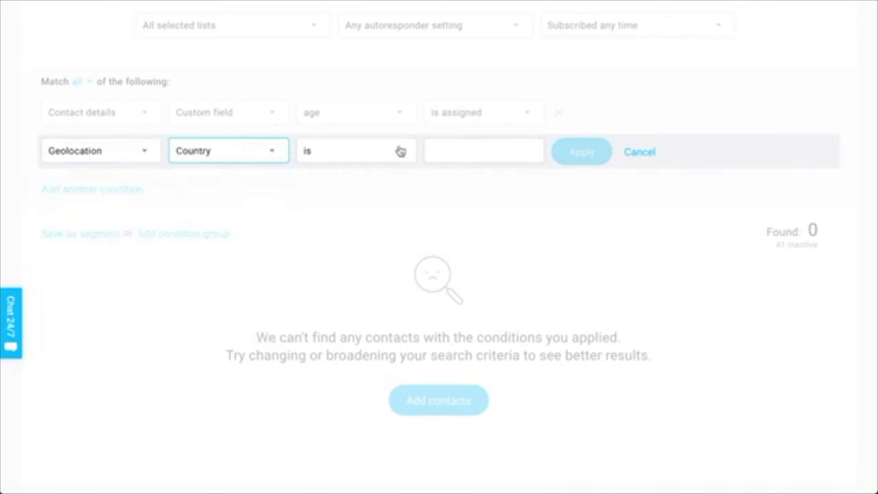
click(489, 140)
text(Unite)
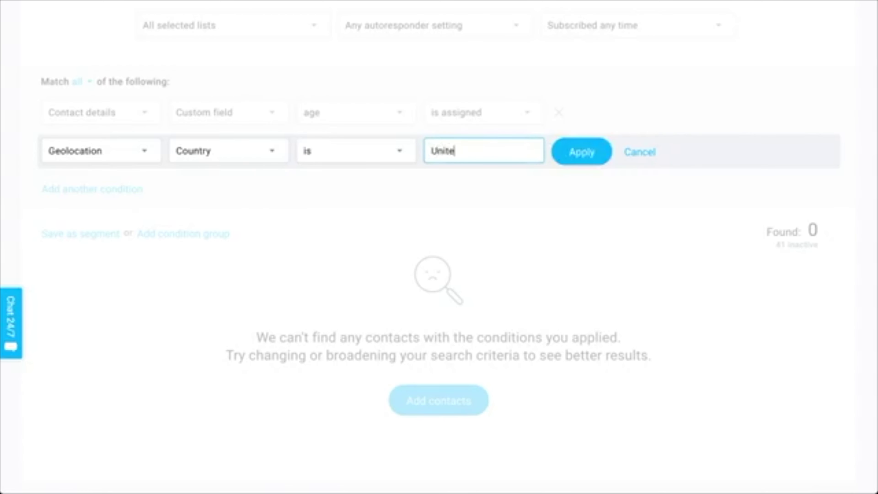
click(592, 161)
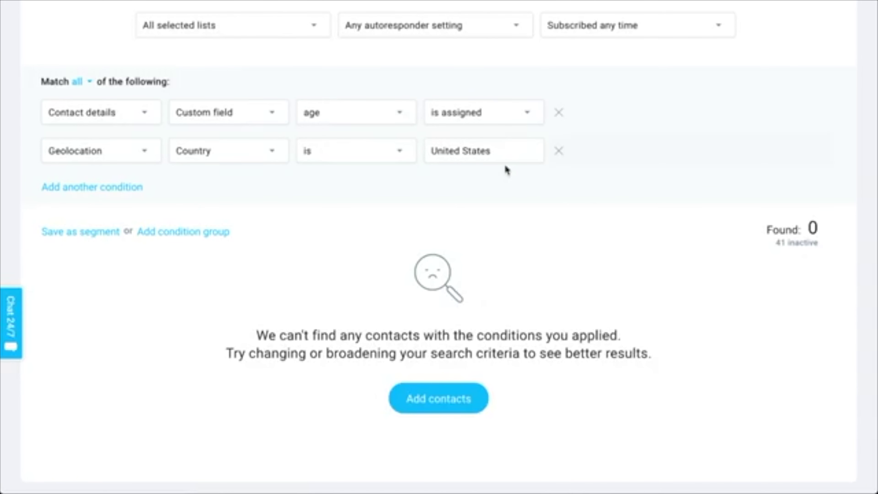
- Save the two search conditions as a segment named "Age united states"
scroll(551, 259, up, 2)
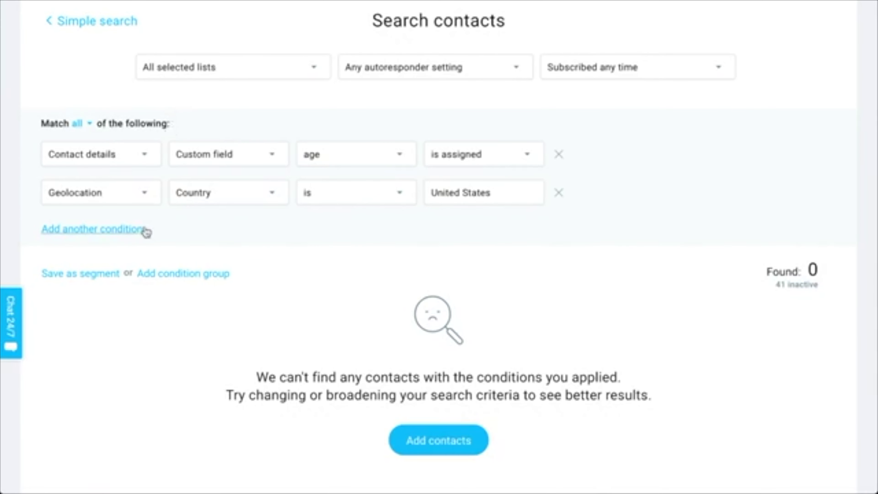
click(99, 277)
text(Age united steates)
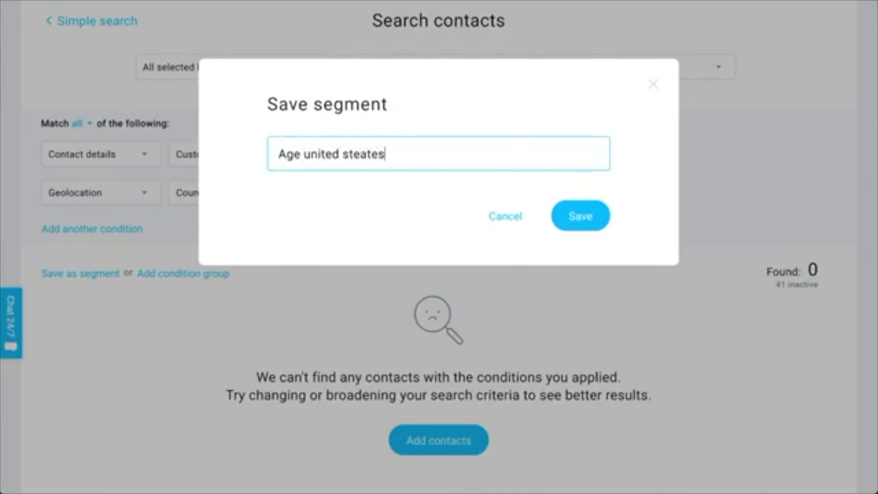
text(ates)
click(569, 216)
scroll(671, 251, down, 1)
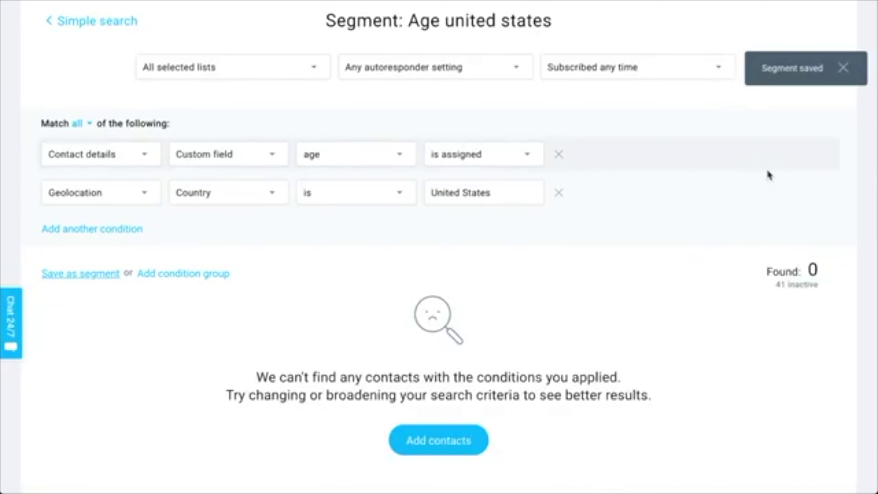
- Leave the advanced search and review the saved segments in the segments overview
scroll(770, 175, up, 3)
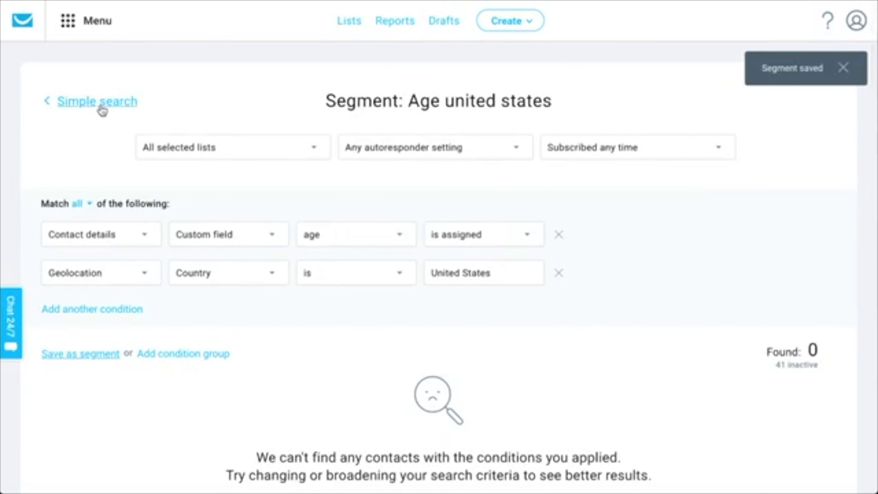
click(102, 111)
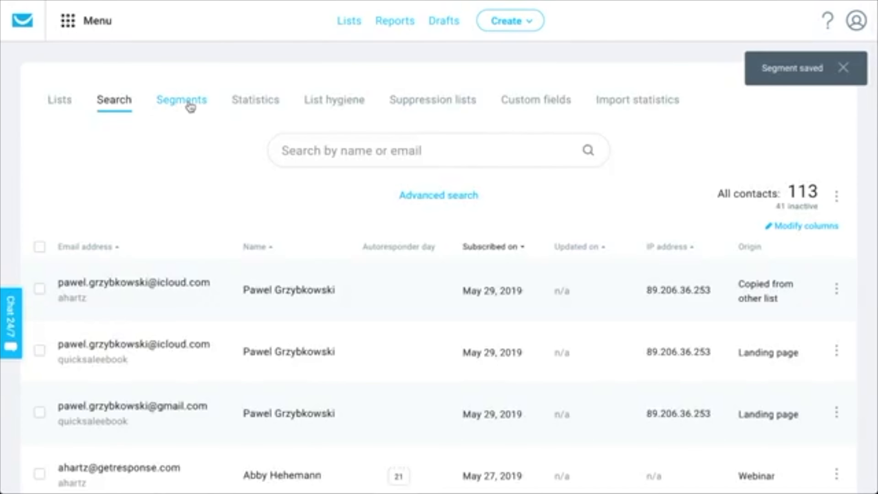
click(190, 106)
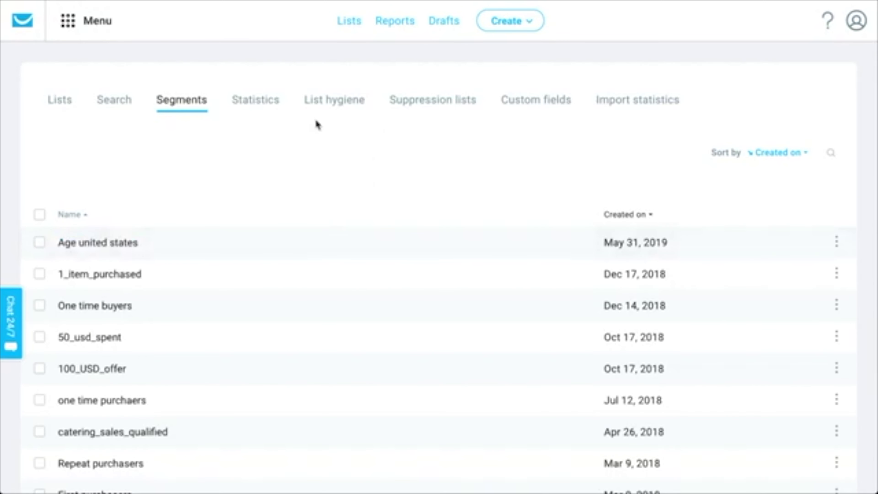
scroll(338, 165, down, 6)
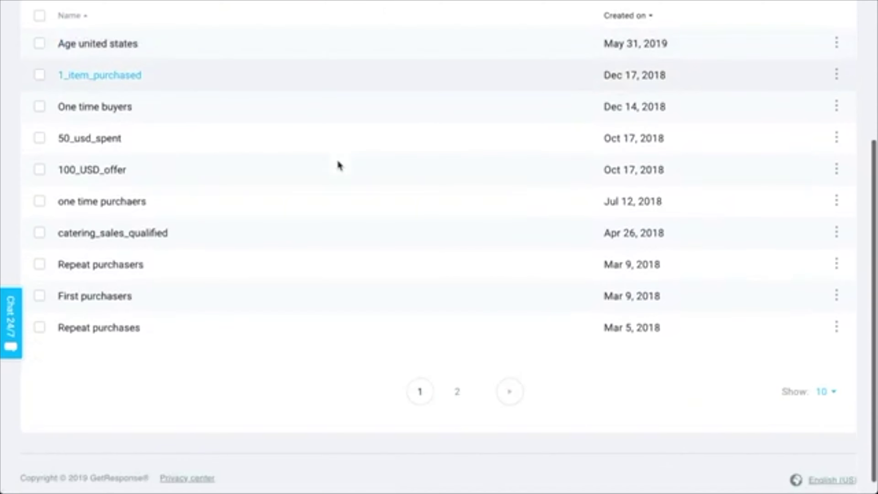
scroll(127, 352, up, 3)
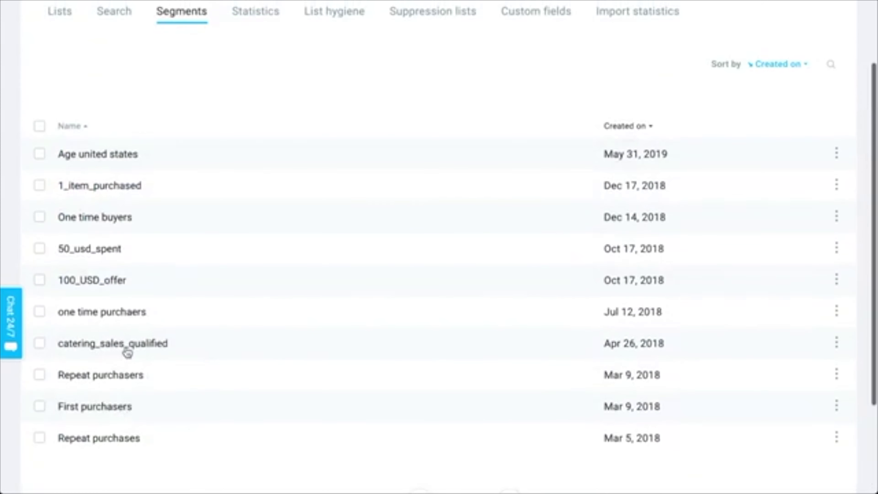
- View the actions available for the Age united states segment, then close them
click(837, 153)
click(839, 156)
scroll(320, 109, up, 2)
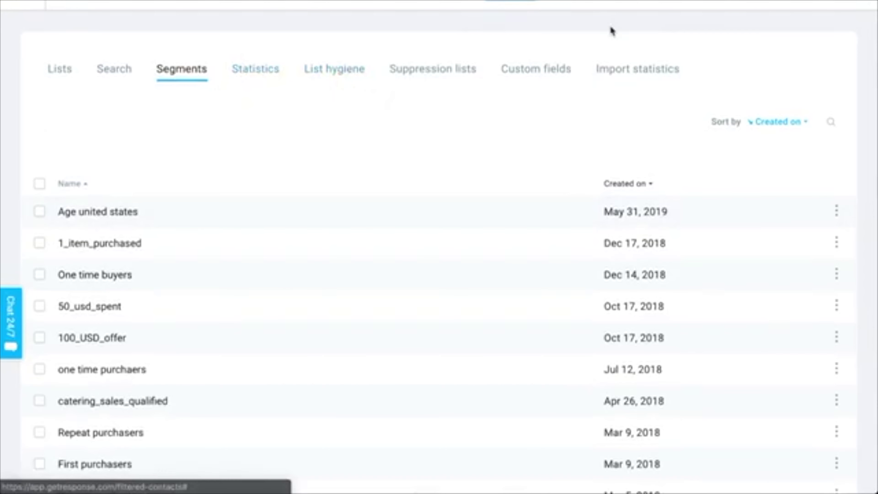
- Open the contact custom fields and review the user-defined fields with their values and types
click(551, 69)
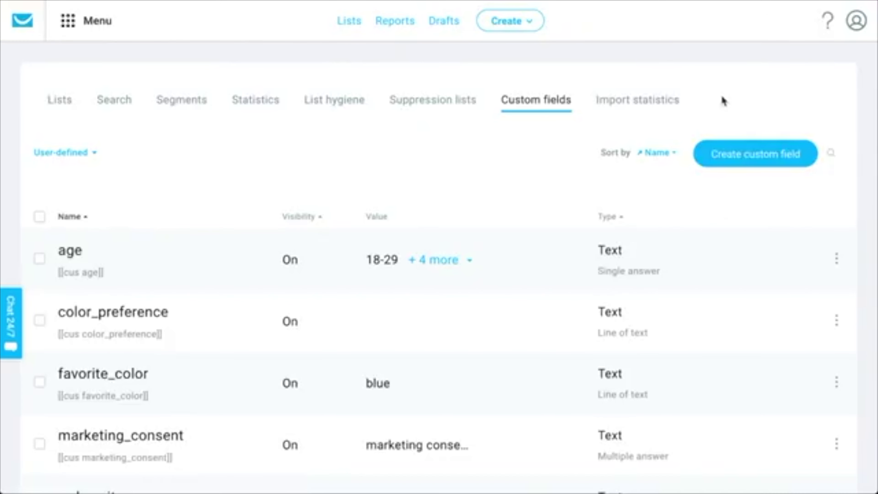
scroll(724, 101, down, 3)
scroll(686, 56, down, 2)
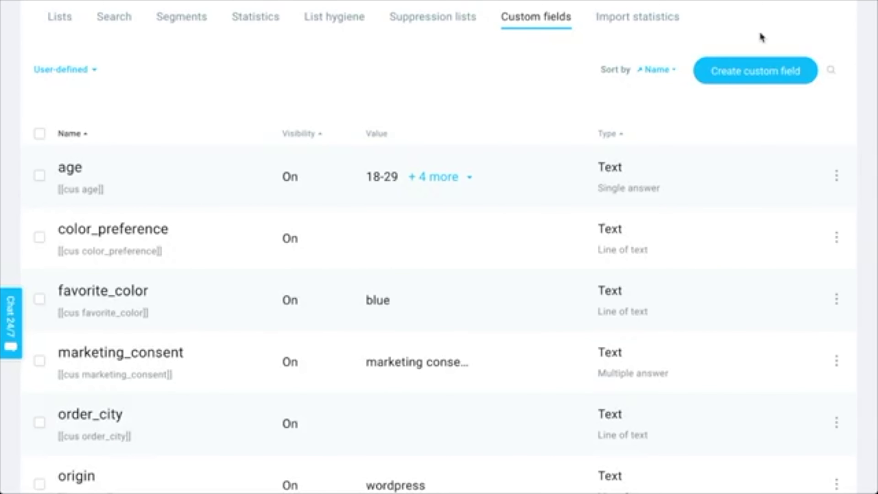
scroll(555, 180, down, 3)
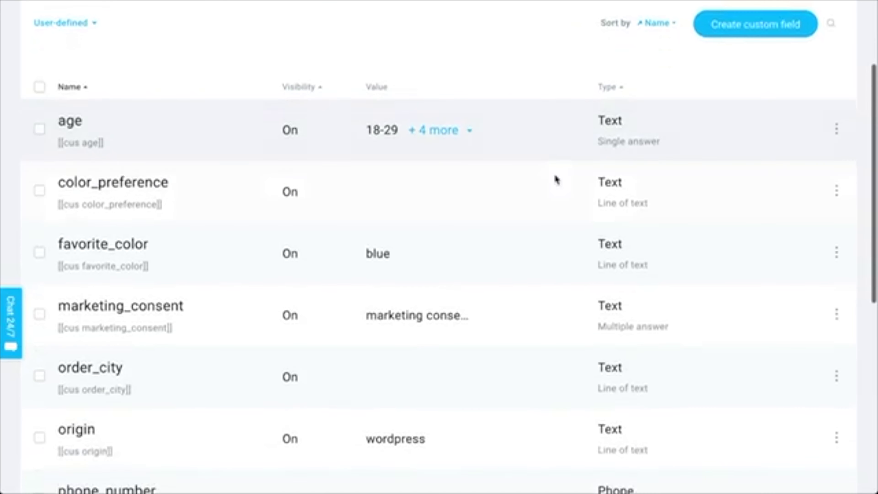
scroll(409, 201, up, 6)
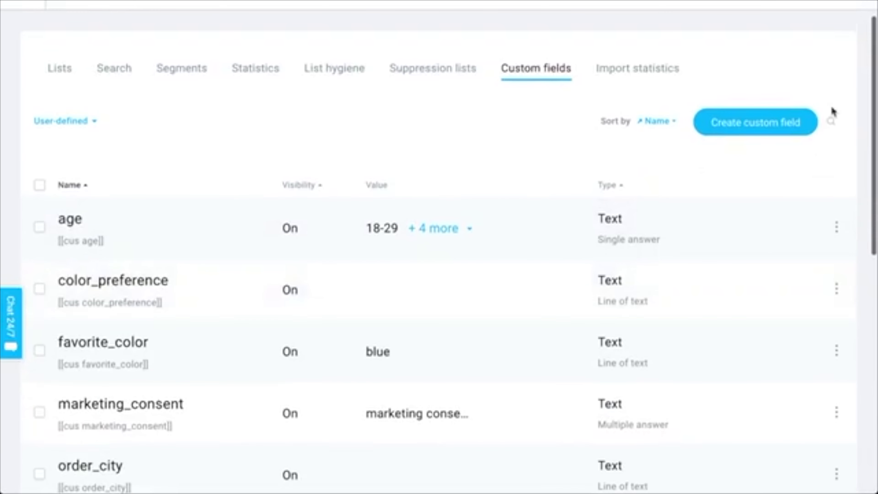
scroll(416, 218, up, 2)
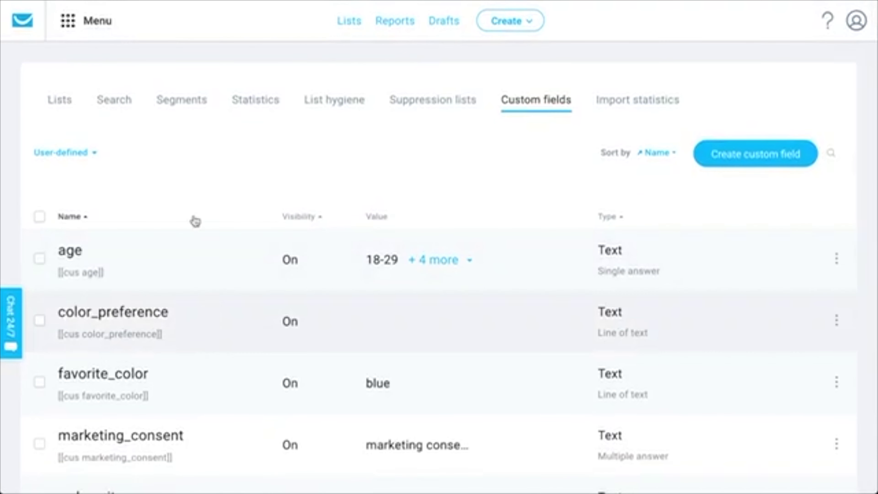
- Return to the contact lists, start adding contacts to the 30daybootcamp list and view the manual entry form
click(60, 107)
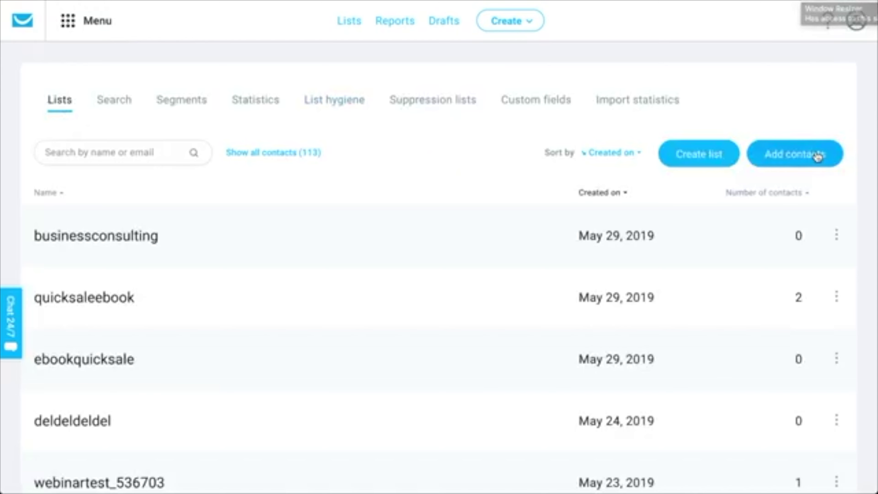
click(810, 162)
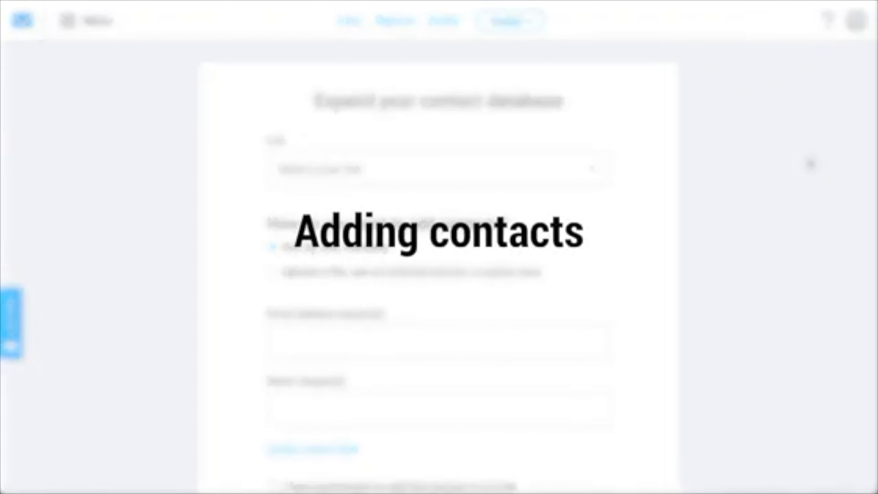
scroll(810, 165, down, 1)
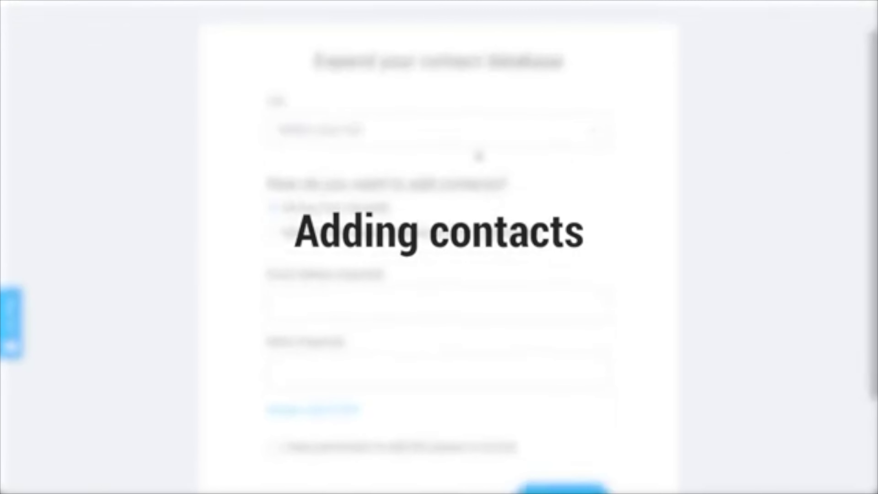
click(435, 173)
click(352, 207)
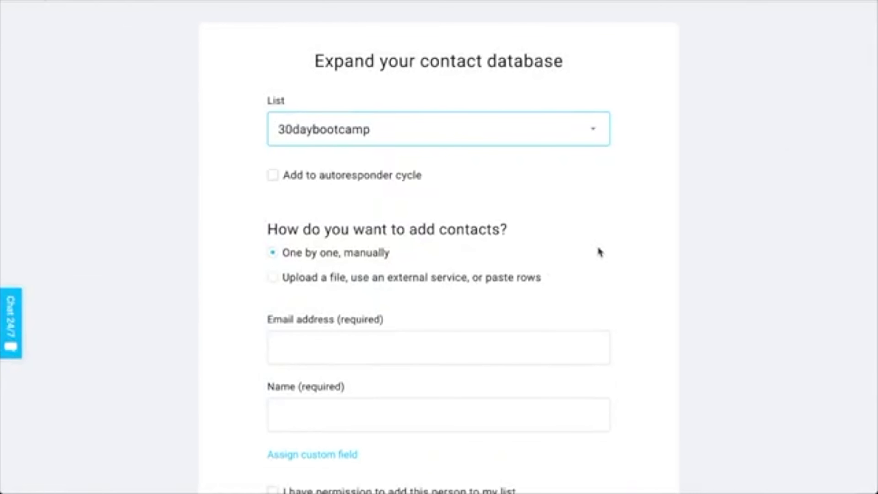
scroll(599, 249, down, 3)
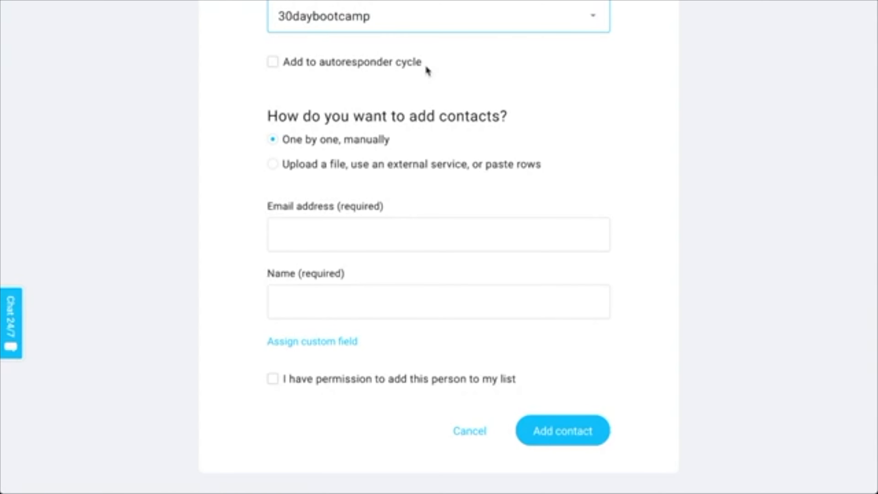
scroll(505, 88, down, 2)
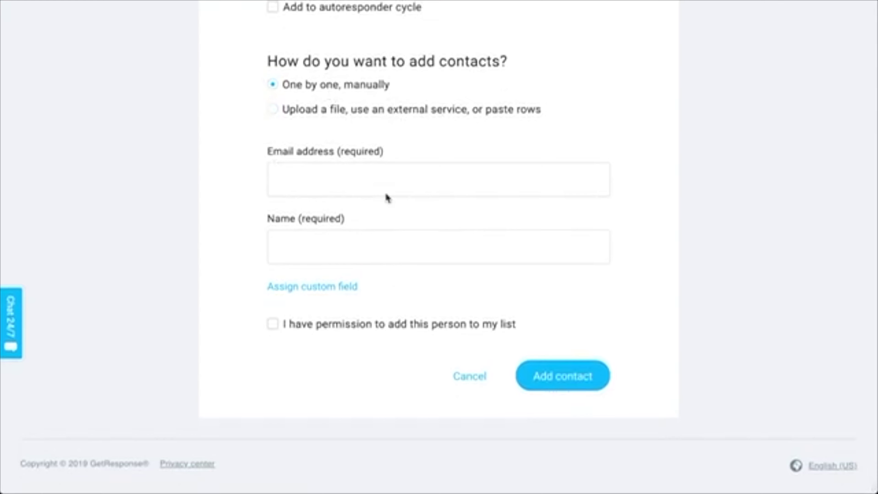
- Set the adding method to uploading a file, external service or pasted rows, and view the services that can be connected
click(365, 109)
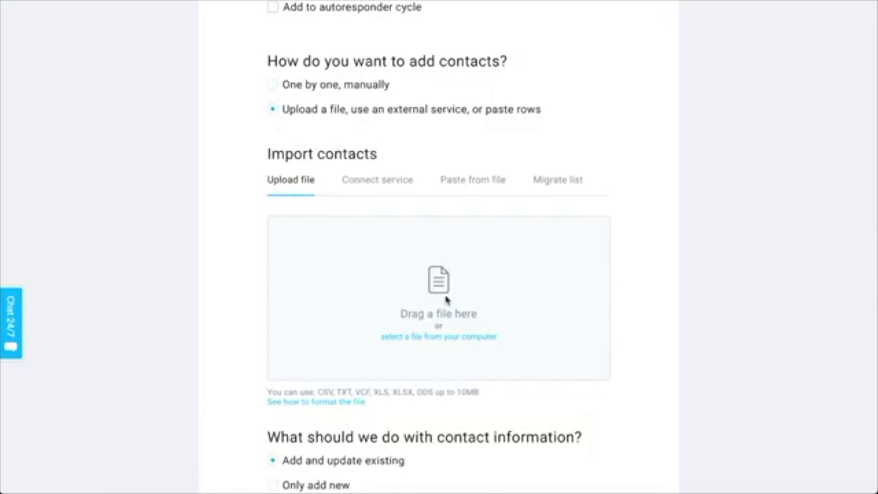
scroll(442, 186, down, 2)
click(369, 138)
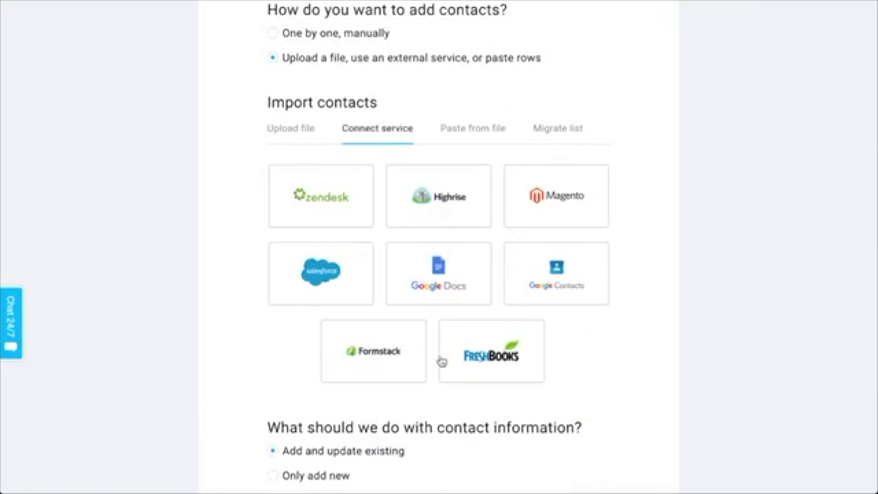
scroll(598, 320, down, 2)
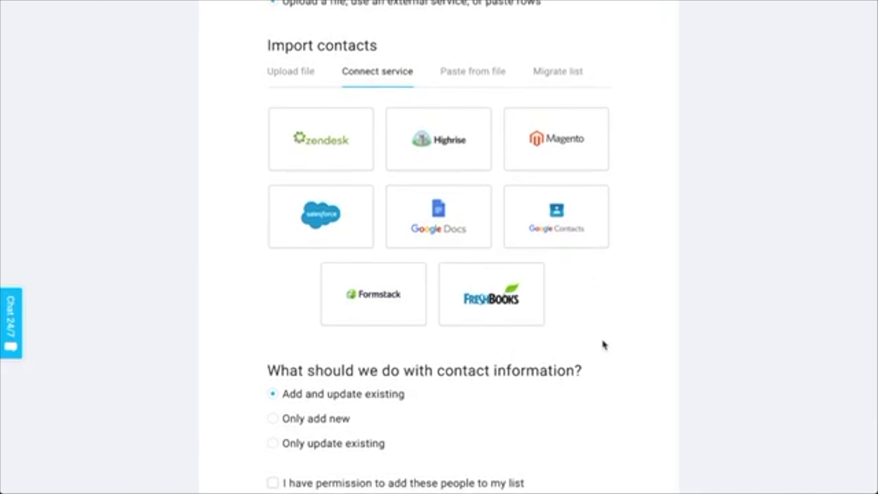
scroll(604, 345, up, 1)
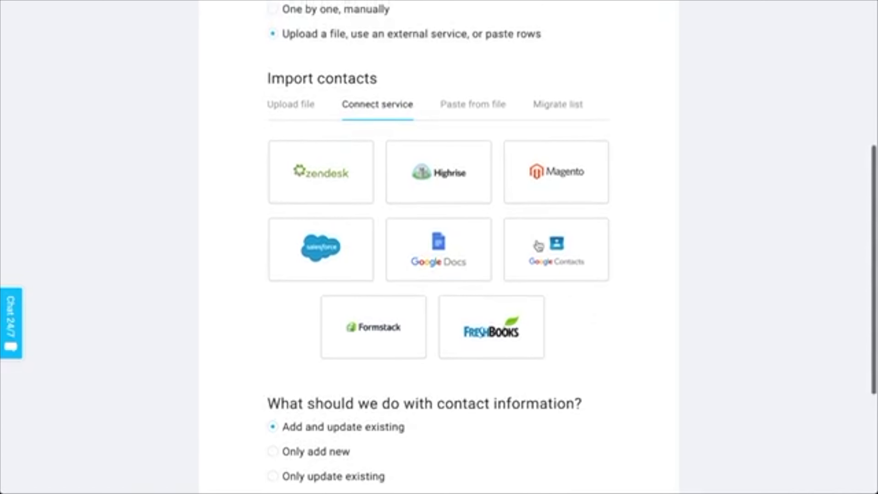
- View the Paste from file and Migrate list import methods, including the available list sources for migration
click(481, 106)
click(546, 104)
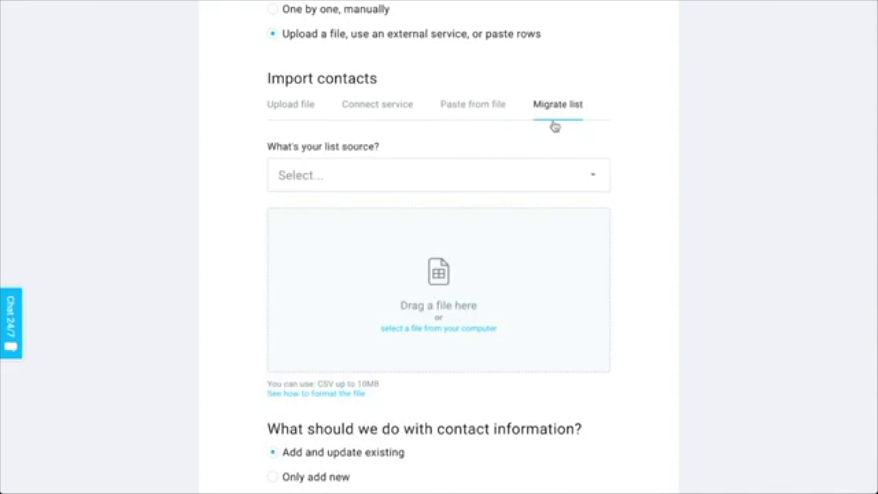
scroll(638, 189, down, 1)
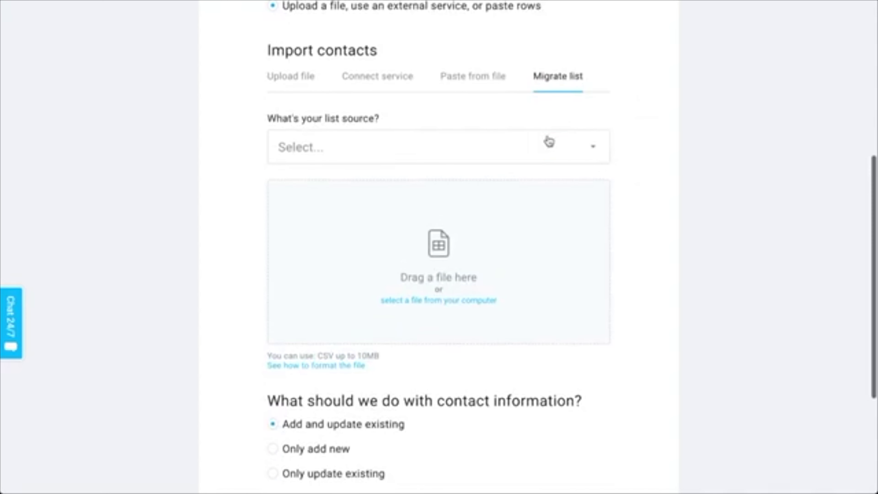
click(547, 141)
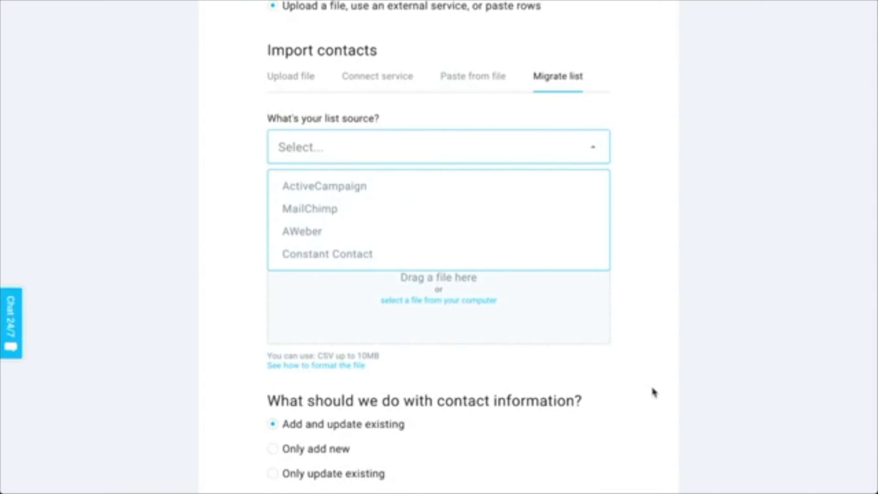
click(654, 392)
- Return to the Upload file import method and review the whole import form, including the contact update and permission options
scroll(653, 392, down, 3)
scroll(654, 393, up, 2)
scroll(653, 392, up, 6)
click(304, 264)
scroll(654, 296, up, 4)
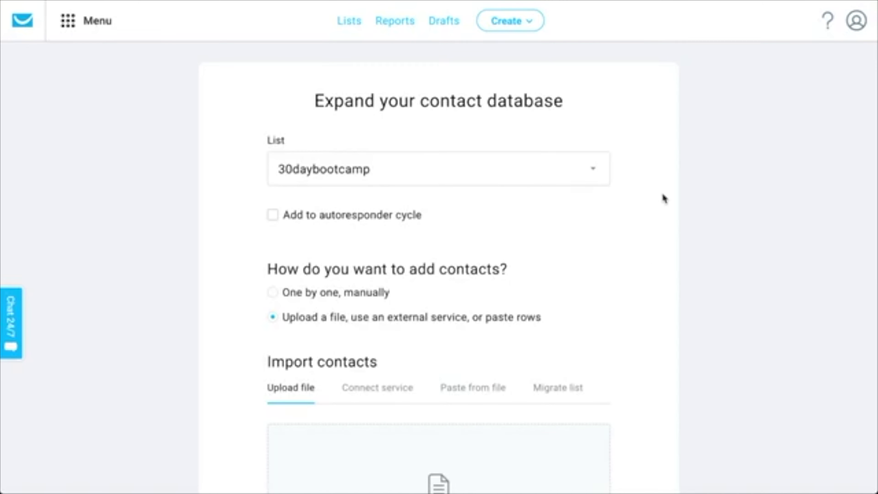
scroll(744, 280, down, 10)
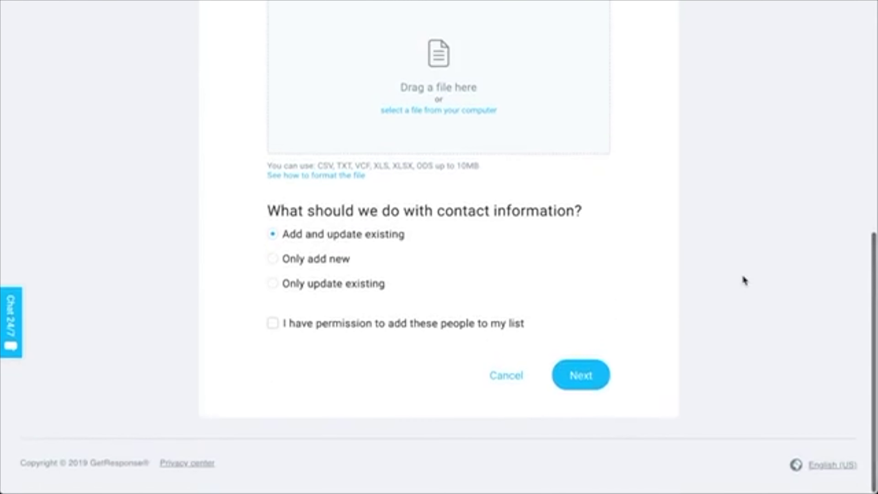
scroll(494, 339, up, 3)
scroll(493, 339, up, 4)
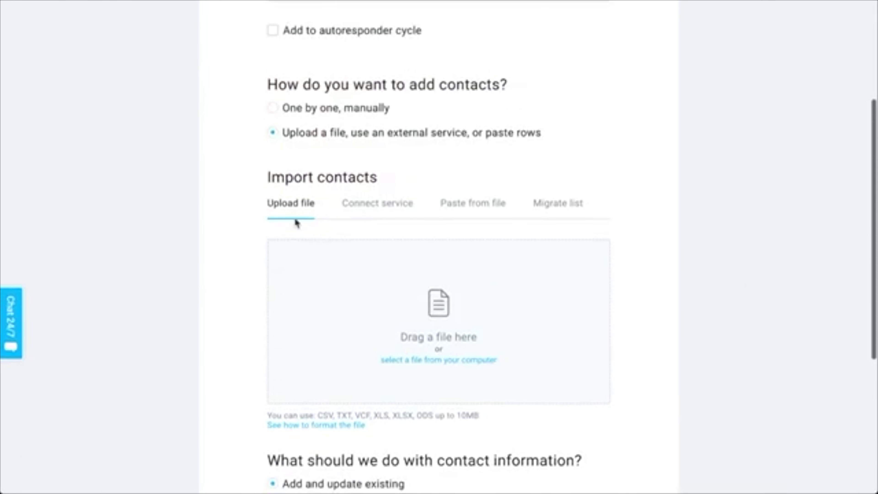
scroll(250, 210, up, 5)
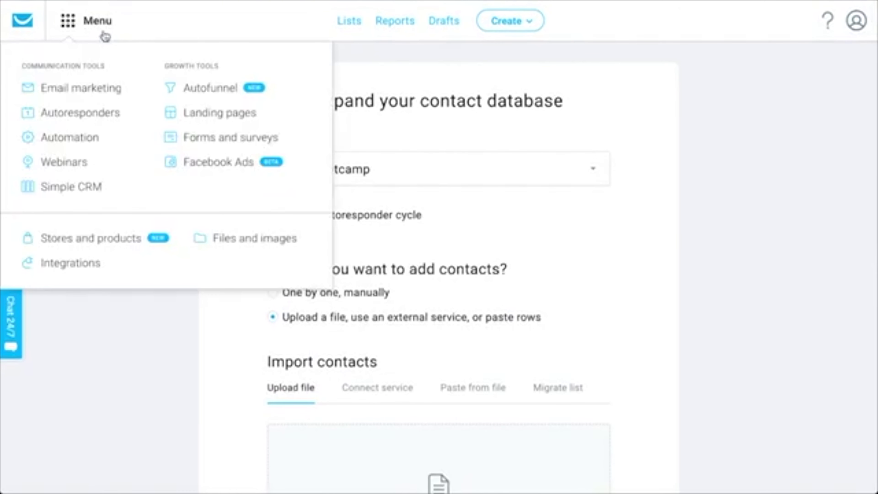
- Open the Autofunnel section and check the sorting options of the funnels overview
mouse_move(100, 20)
click(220, 96)
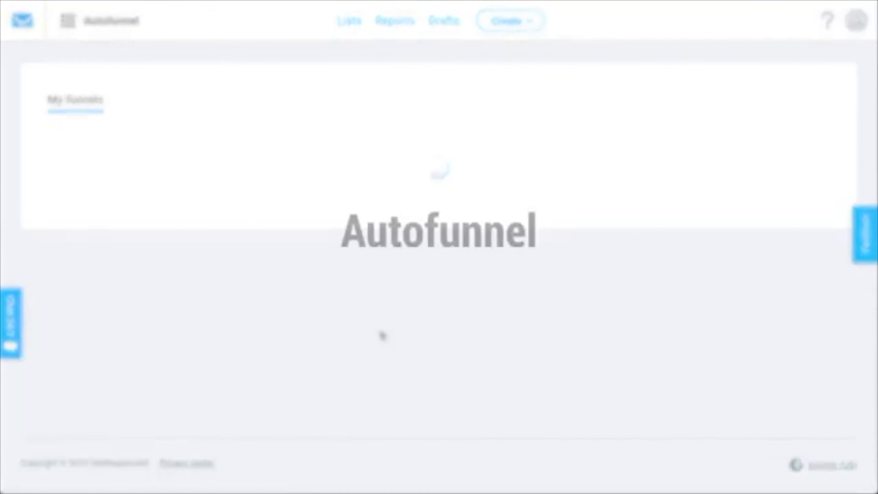
click(673, 160)
click(557, 95)
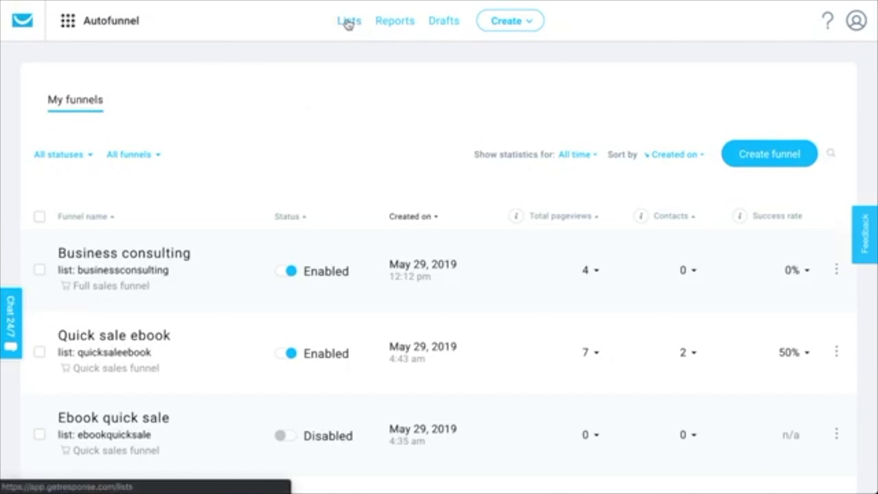
- Create a Build a list funnel named "New signups funnel"
click(762, 163)
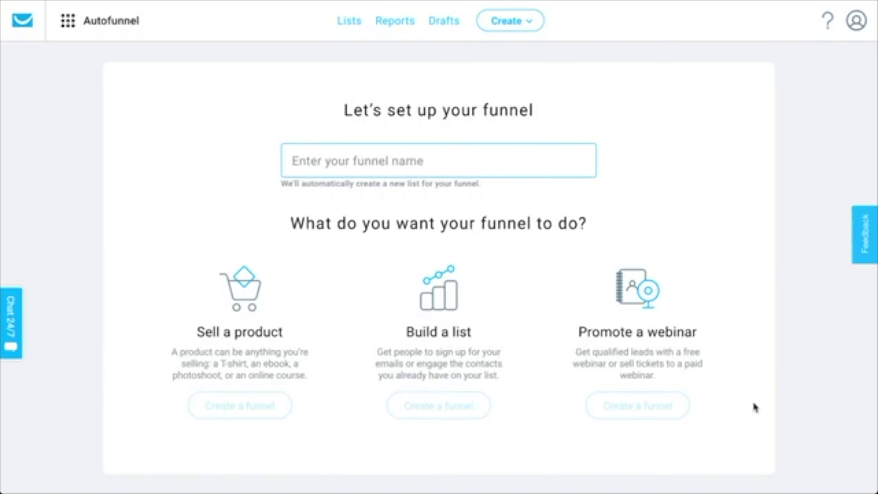
scroll(756, 407, down, 2)
scroll(752, 408, up, 2)
text(New signups funnel)
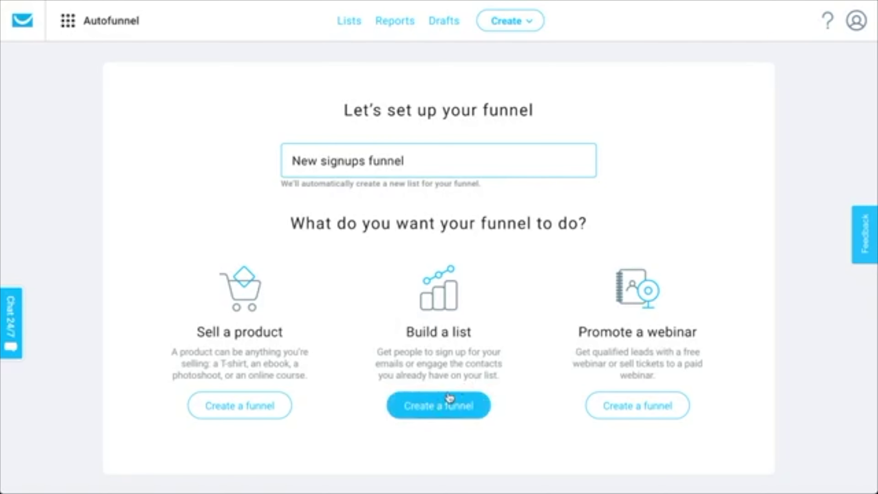
click(449, 402)
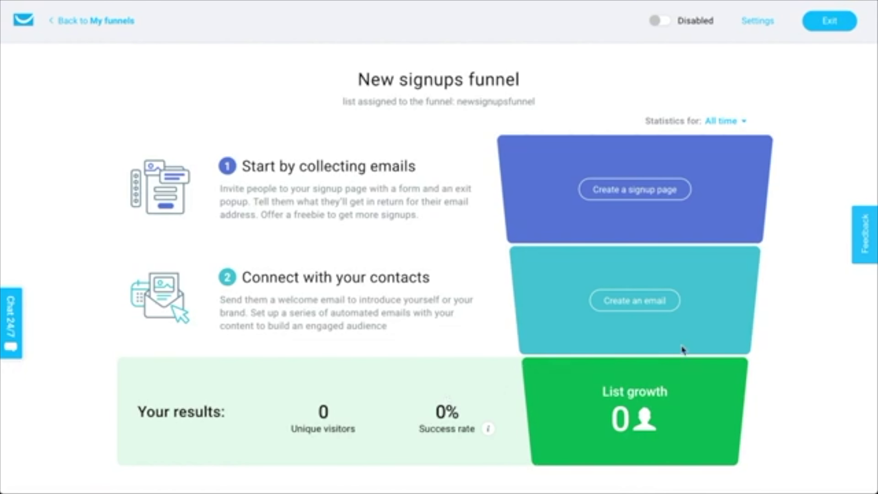
- Review the signup page, email and results stages of the new funnel, and return to the funnels overview
scroll(811, 233, down, 2)
scroll(811, 233, up, 1)
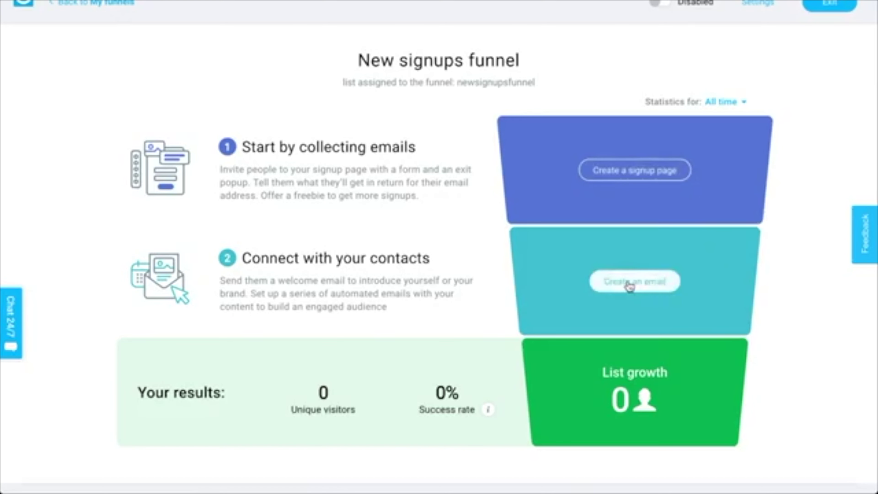
scroll(439, 242, up, 1)
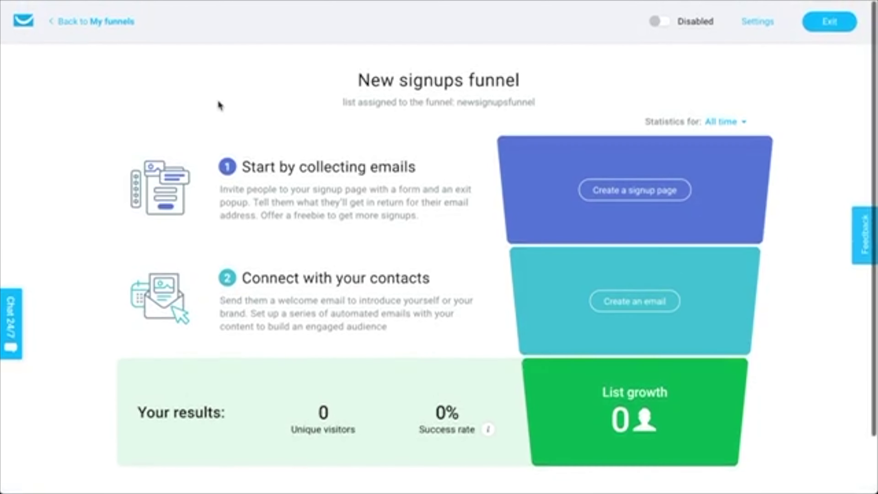
click(111, 24)
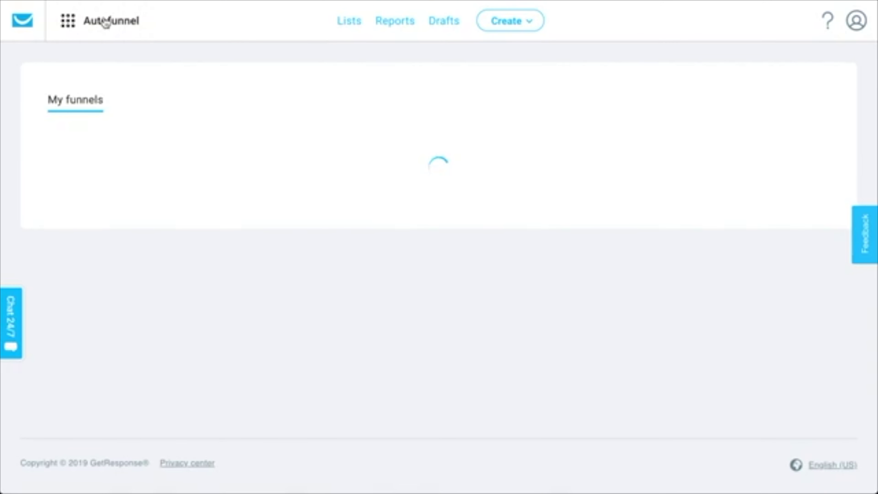
- Find the 30 Day Bootcamp full sales funnel in the funnels overview and open it
mouse_move(110, 24)
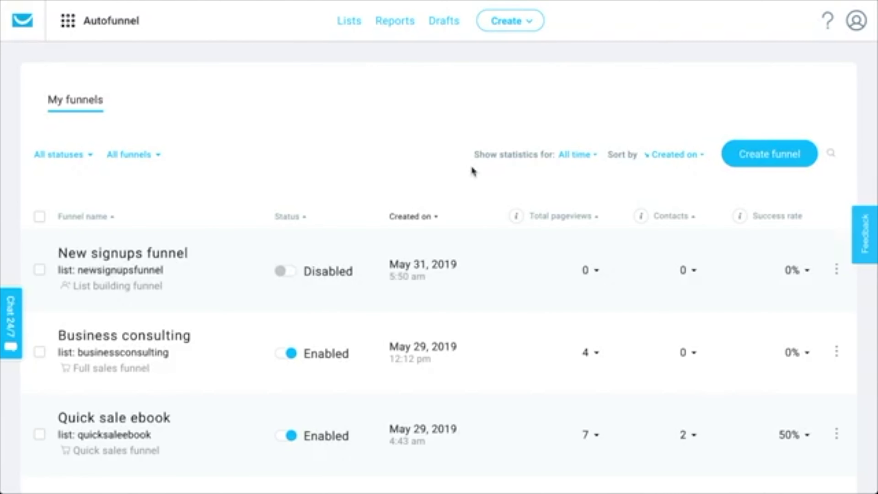
scroll(472, 171, down, 5)
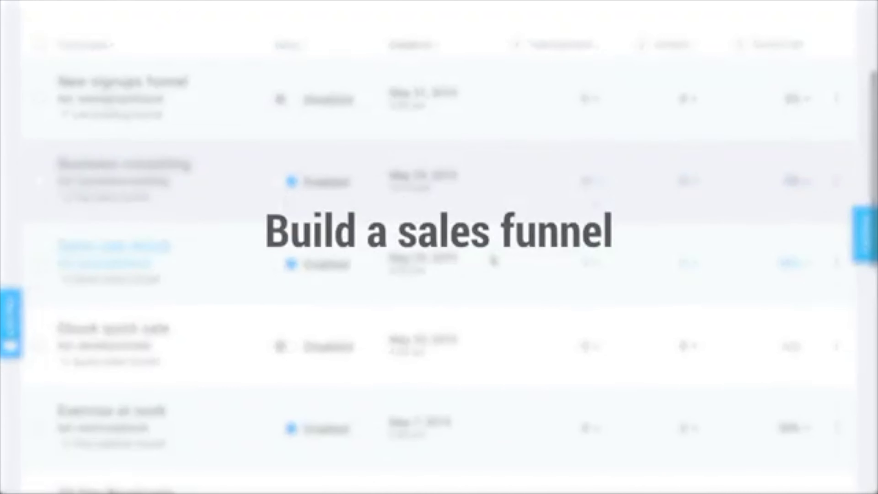
scroll(189, 170, down, 10)
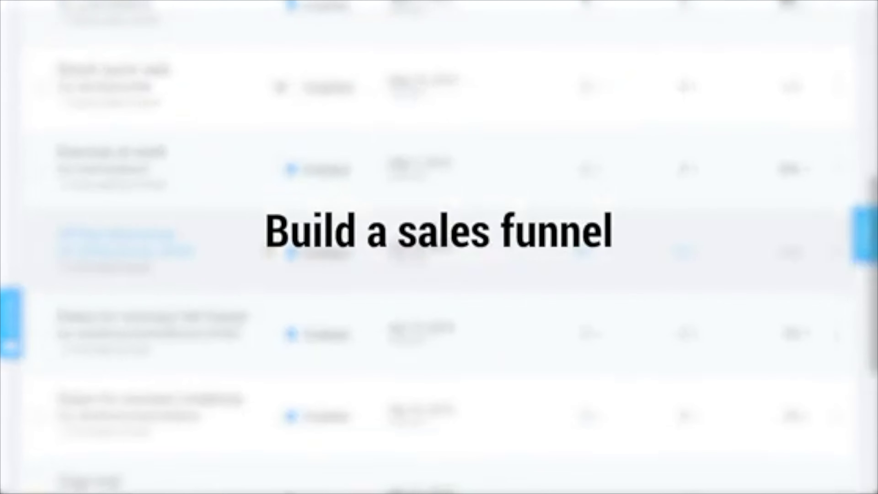
scroll(355, 175, down, 2)
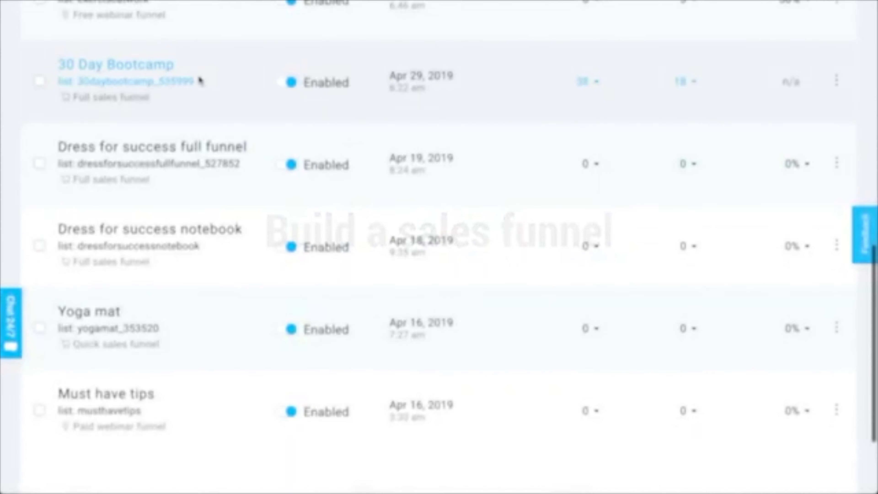
click(169, 67)
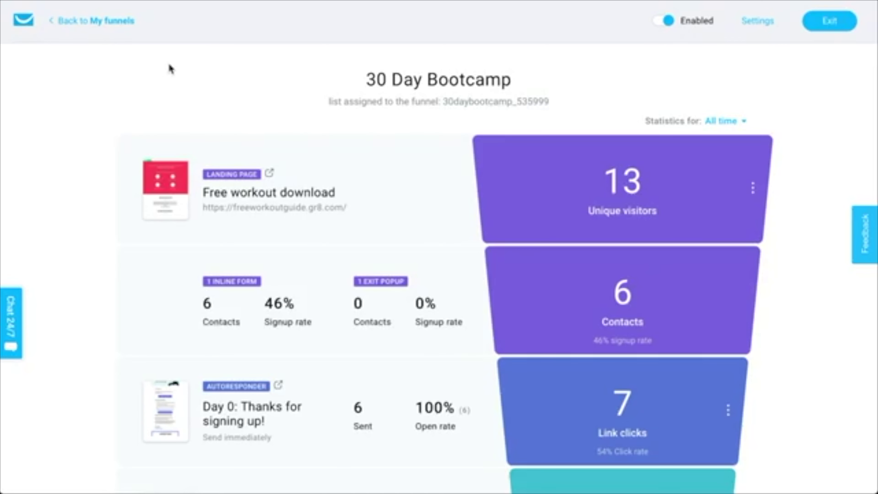
- Review all stages of the 30 Day Bootcamp funnel, from the landing page to the completed orders
scroll(198, 176, down, 10)
scroll(199, 176, down, 3)
scroll(198, 176, up, 10)
scroll(199, 177, down, 7)
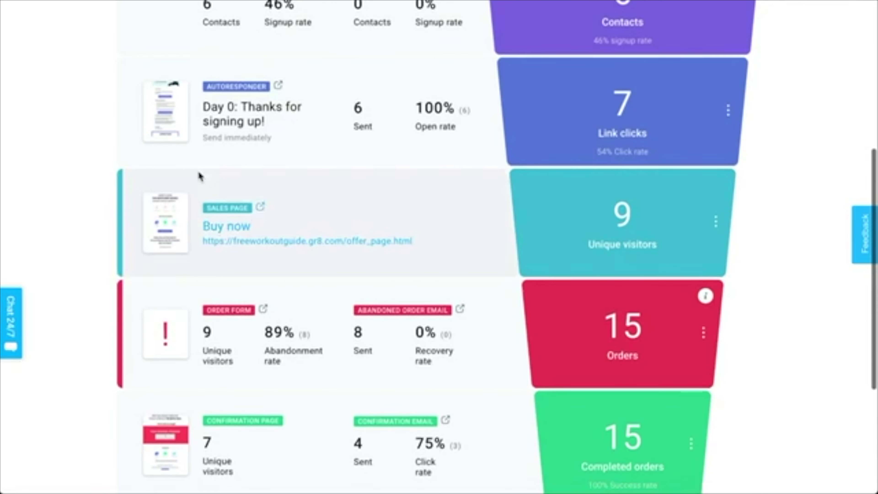
scroll(199, 176, down, 6)
scroll(360, 363, up, 13)
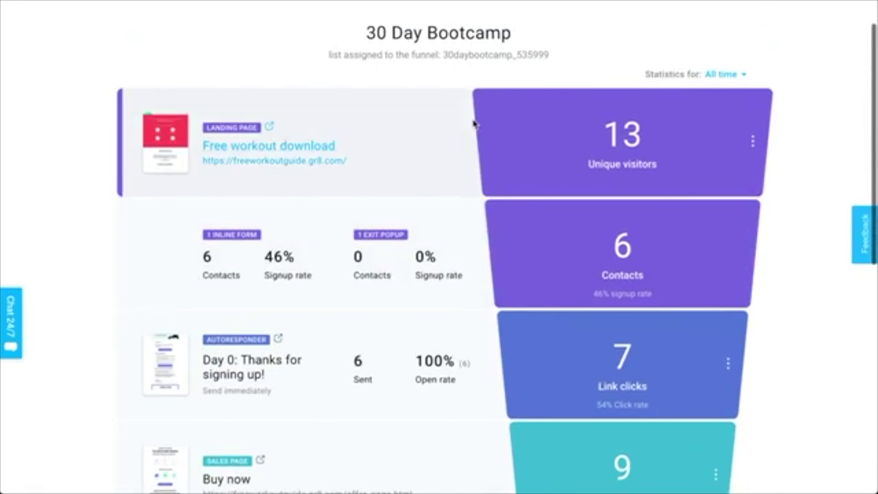
- Open the live Free workout download landing page and review its signup form and content
click(268, 166)
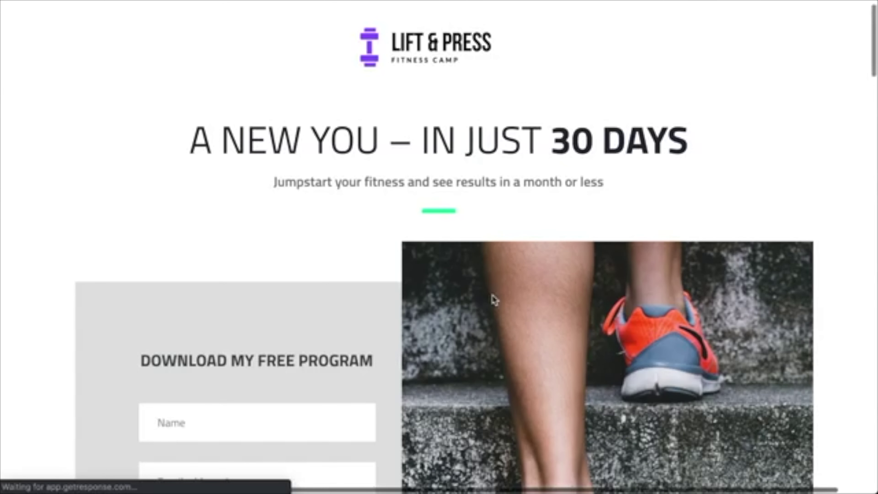
scroll(90, 202, down, 10)
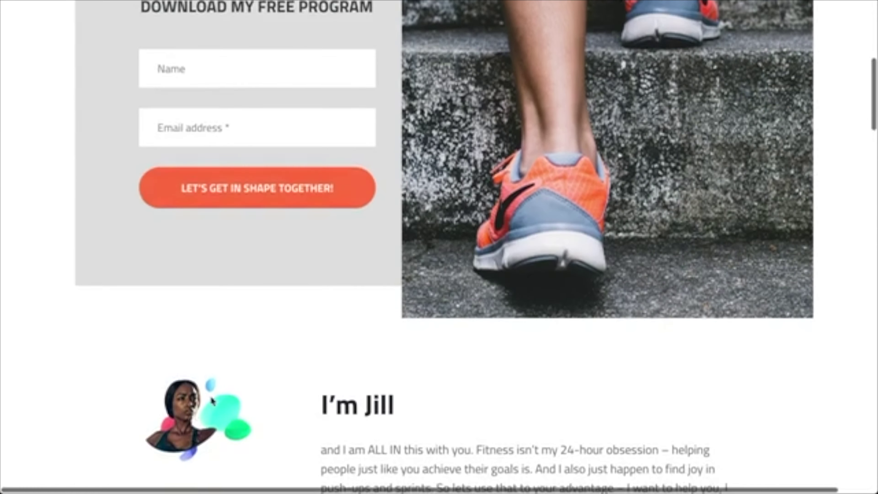
scroll(378, 208, down, 20)
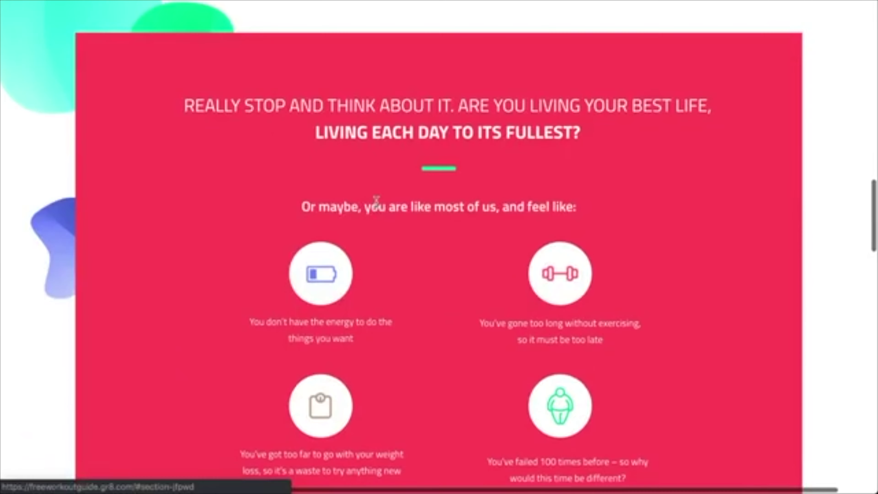
scroll(377, 200, down, 20)
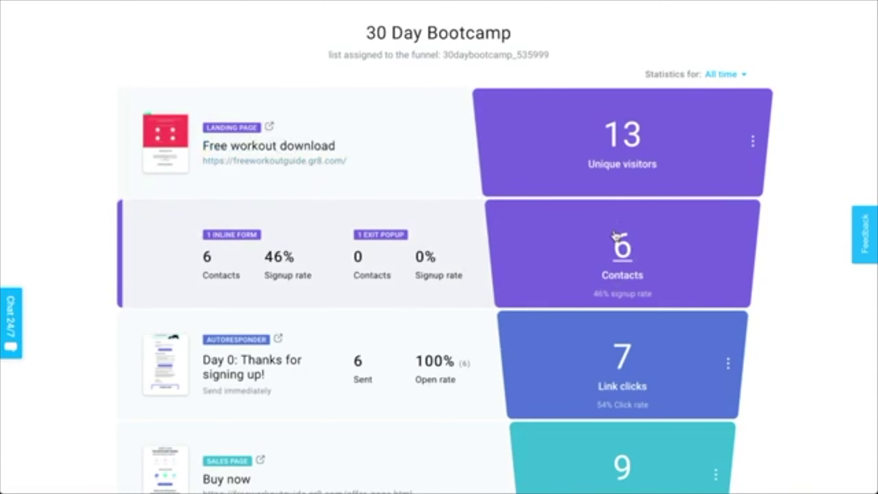
- Preview the "Day 0: Thanks for signing up!" autoresponder email, read through its content and close the preview
scroll(625, 239, down, 3)
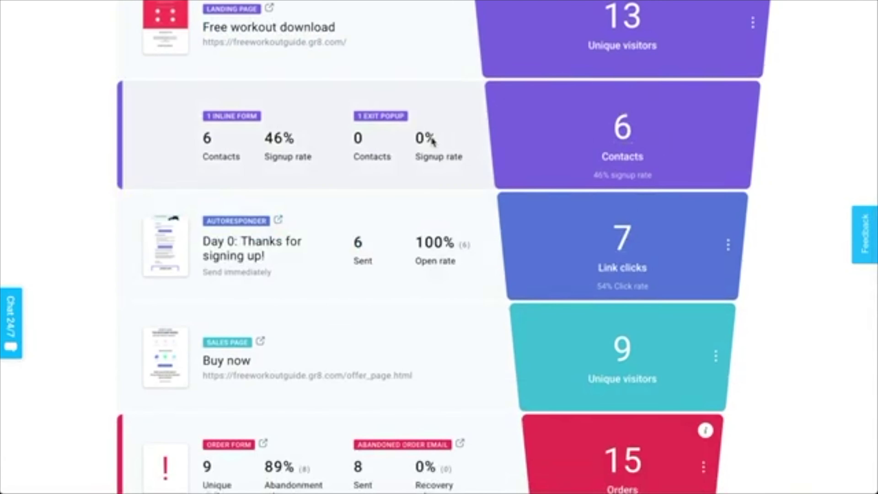
scroll(669, 161, down, 4)
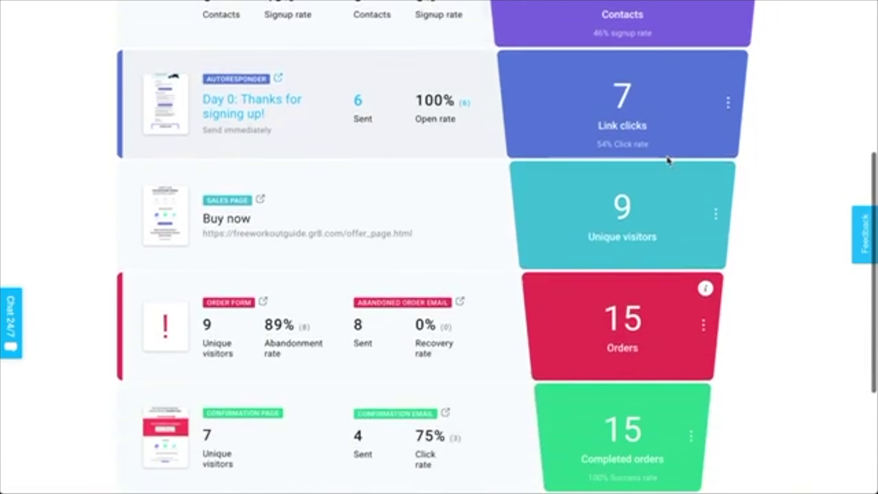
click(177, 107)
scroll(458, 387, down, 8)
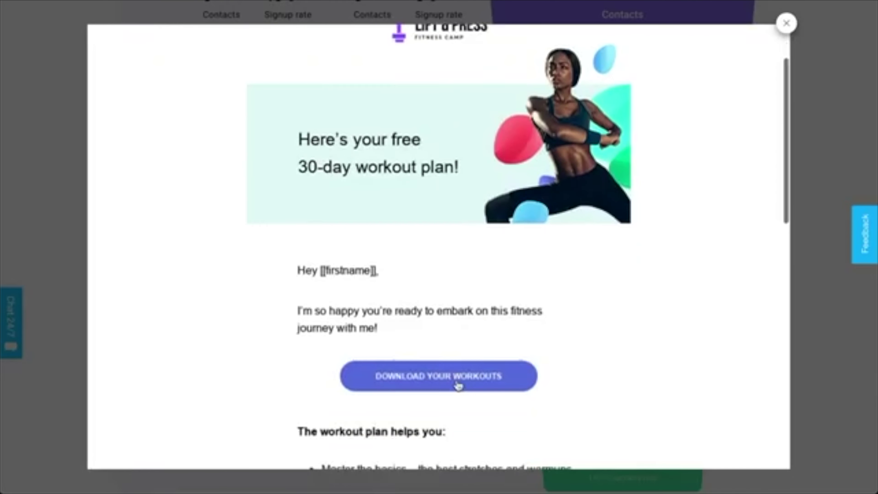
scroll(457, 387, down, 9)
scroll(457, 386, up, 4)
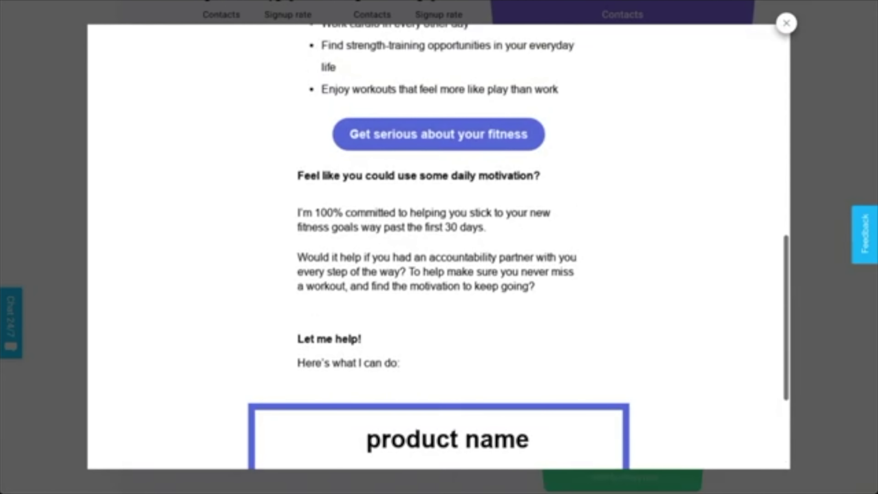
click(786, 24)
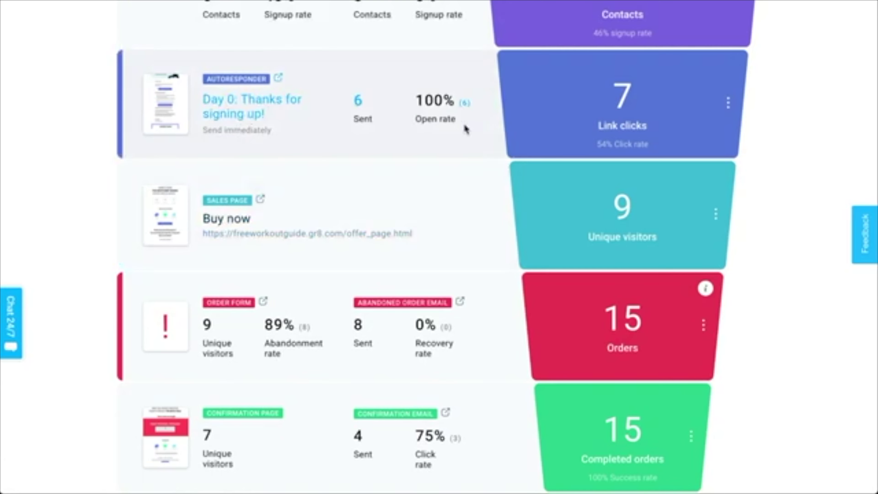
- Open the live Buy now sales page and examine the 30 Day Bootcamp product offer
click(322, 238)
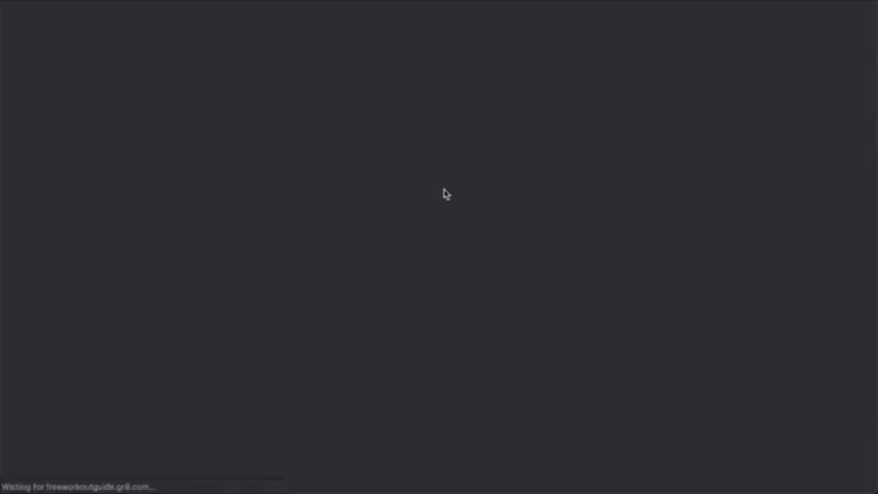
scroll(502, 73, down, 5)
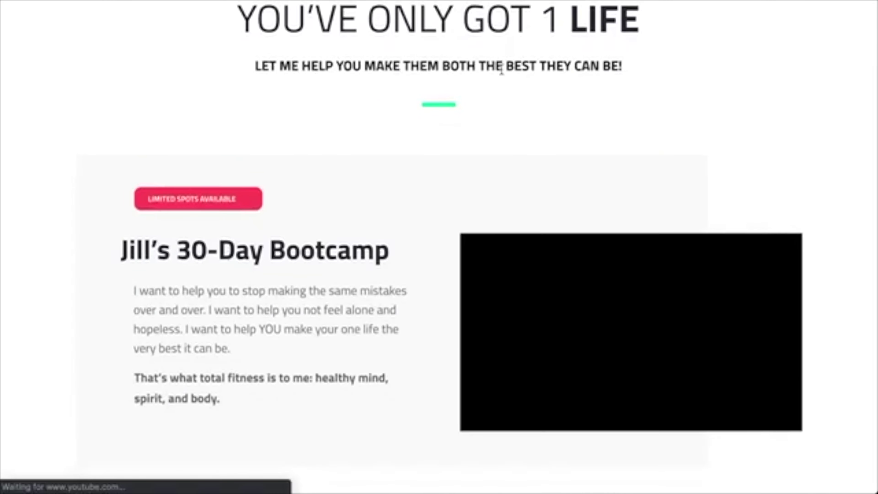
scroll(502, 71, down, 20)
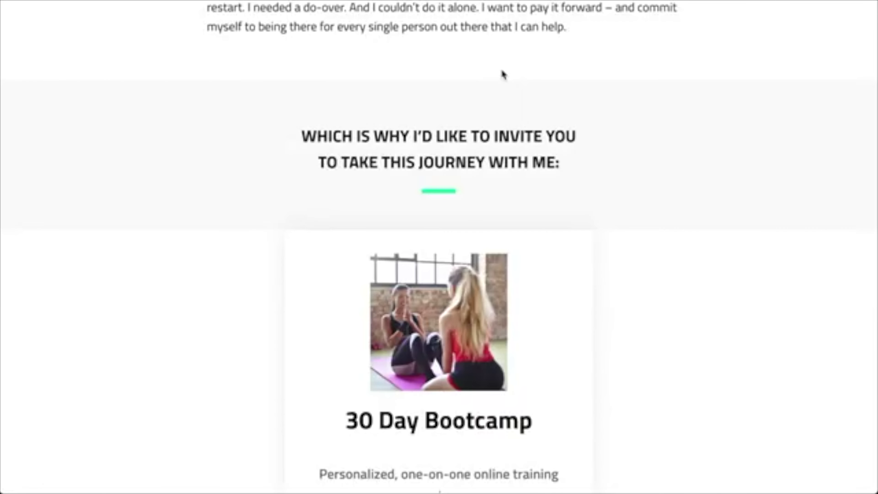
scroll(503, 74, down, 5)
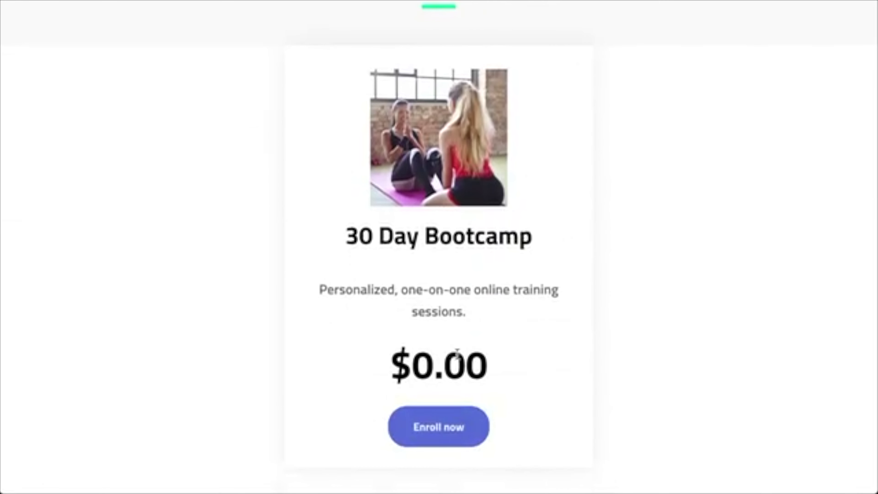
scroll(370, 379, up, 2)
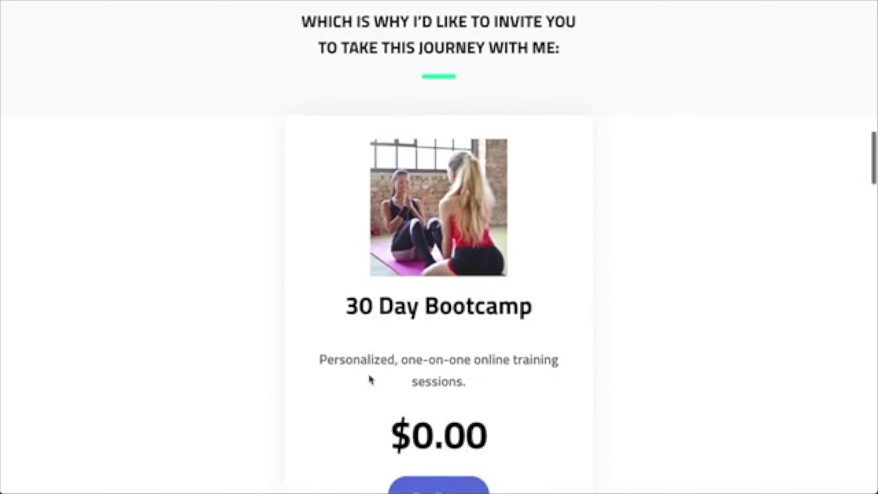
scroll(369, 346, down, 1)
scroll(473, 380, up, 3)
scroll(474, 381, down, 5)
scroll(598, 279, down, 3)
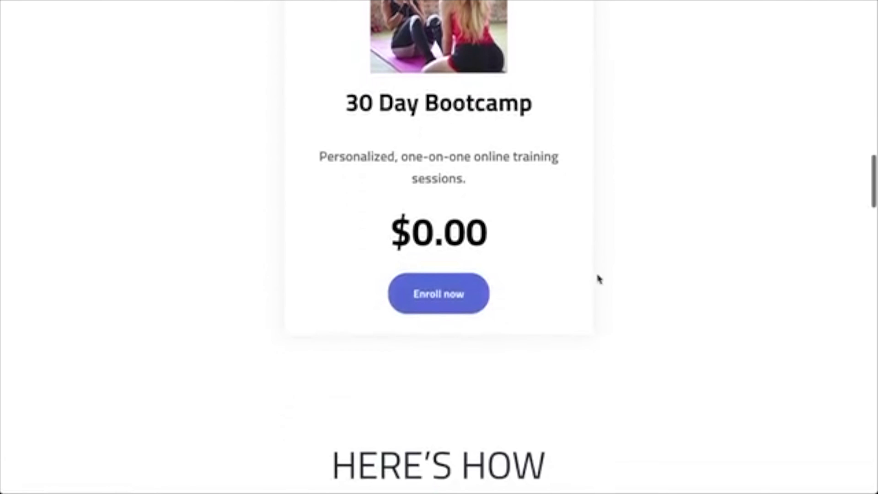
scroll(598, 279, up, 4)
scroll(599, 279, down, 1)
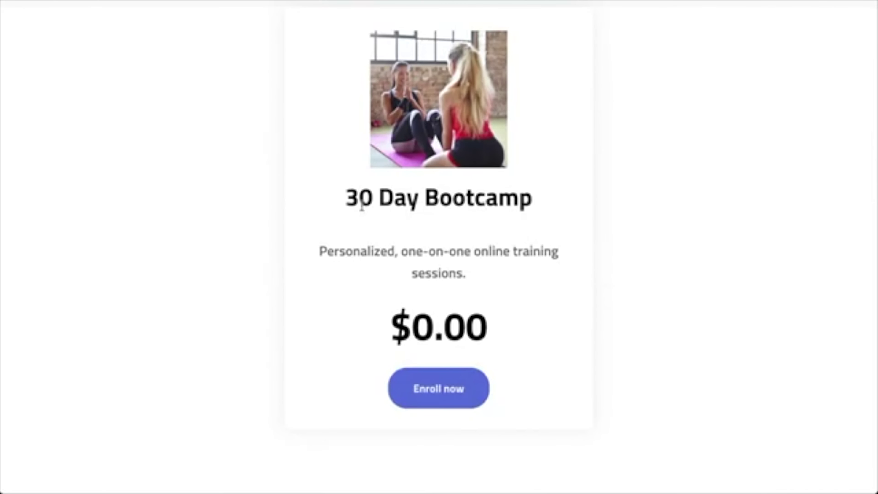
- Enroll in the 30 Day Bootcamp offer to open its order form, and review the payment section and testimonials
click(445, 384)
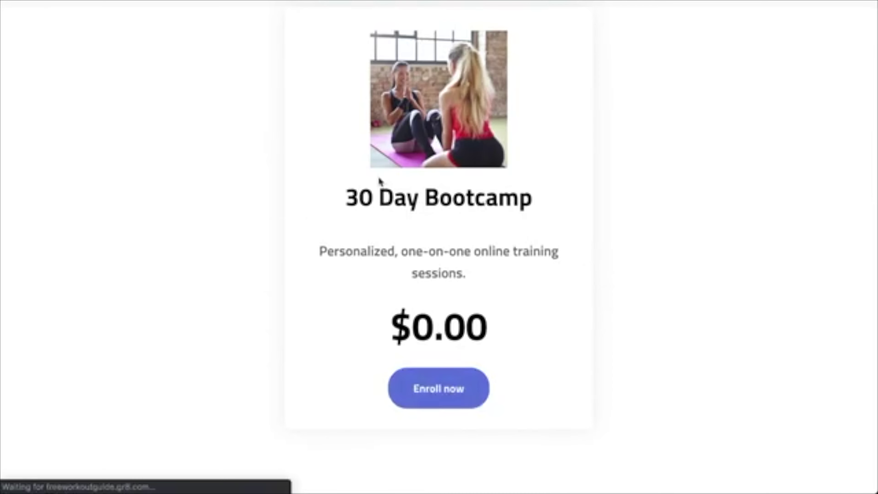
scroll(724, 231, down, 10)
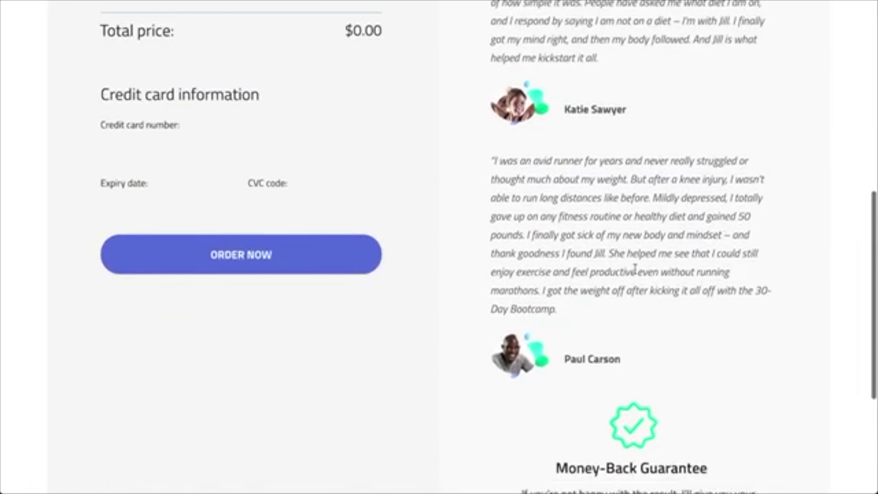
scroll(568, 306, up, 6)
scroll(569, 306, up, 5)
scroll(523, 298, down, 8)
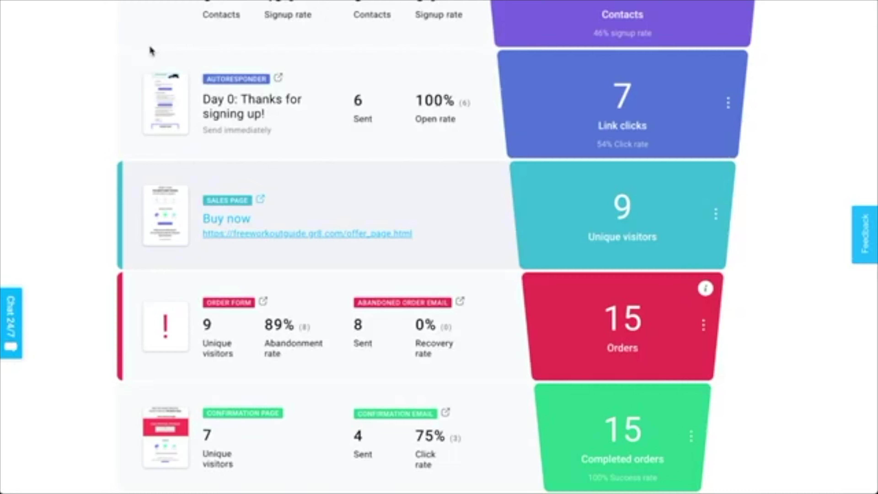
- Review the funnel's orders, completed orders, overall results and earnings, and compare them with the earlier stages
scroll(235, 261, down, 3)
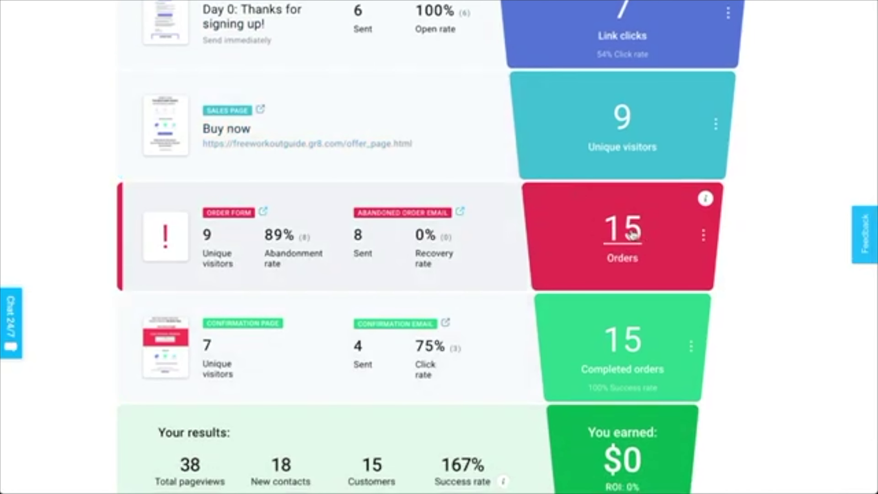
scroll(625, 238, down, 3)
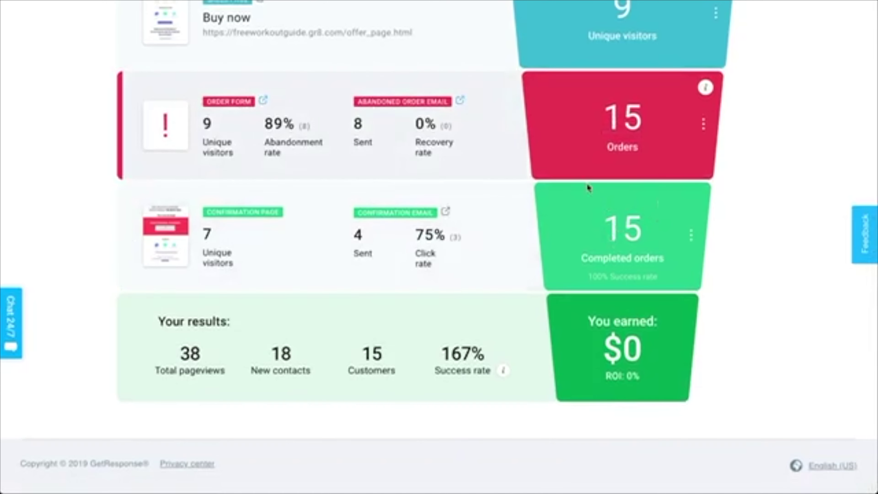
drag(623, 348, 651, 357)
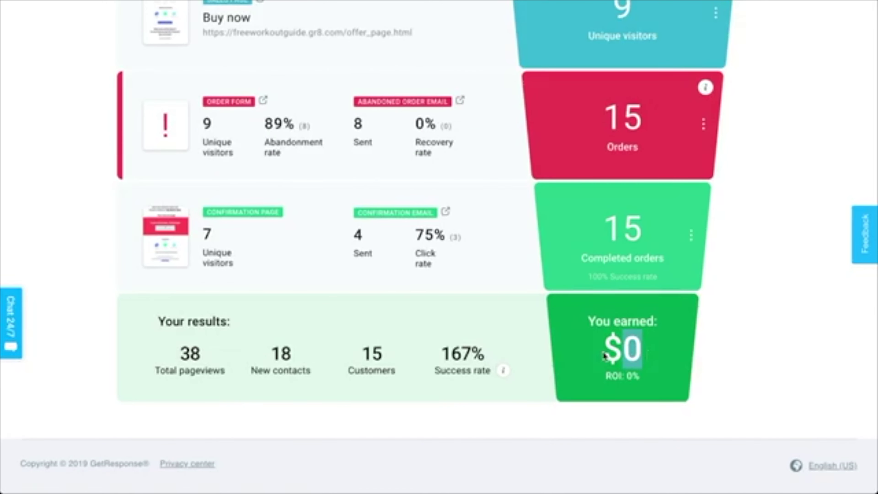
click(707, 337)
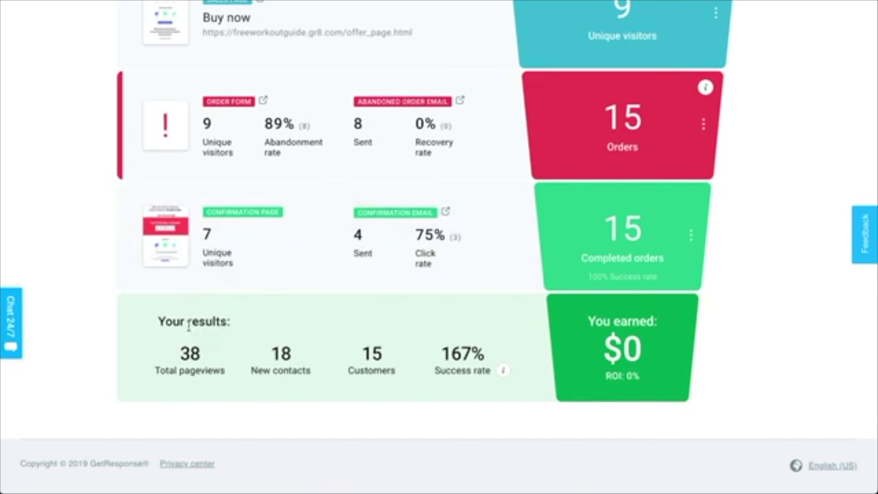
scroll(720, 314, up, 14)
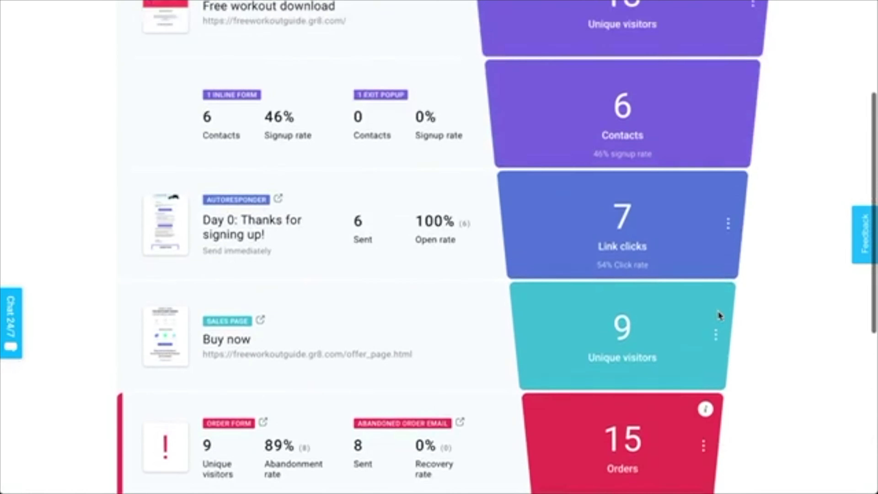
scroll(719, 314, down, 7)
scroll(719, 314, down, 7)
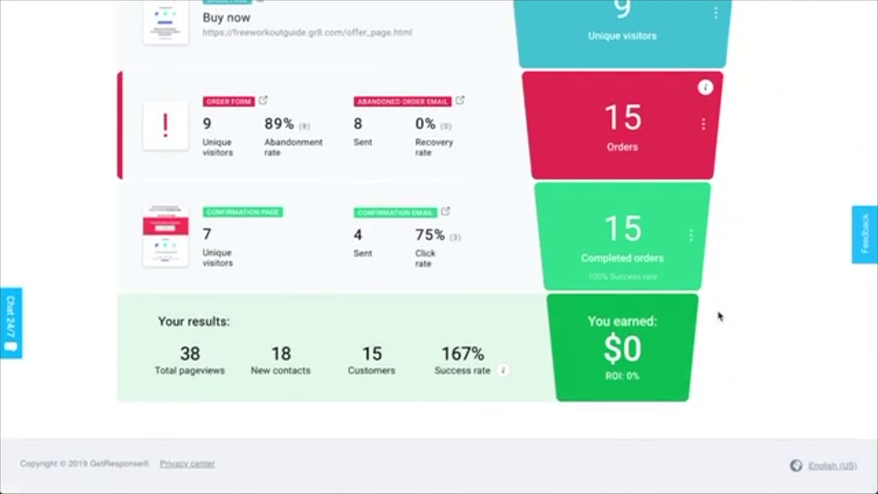
scroll(720, 314, up, 9)
scroll(719, 314, up, 5)
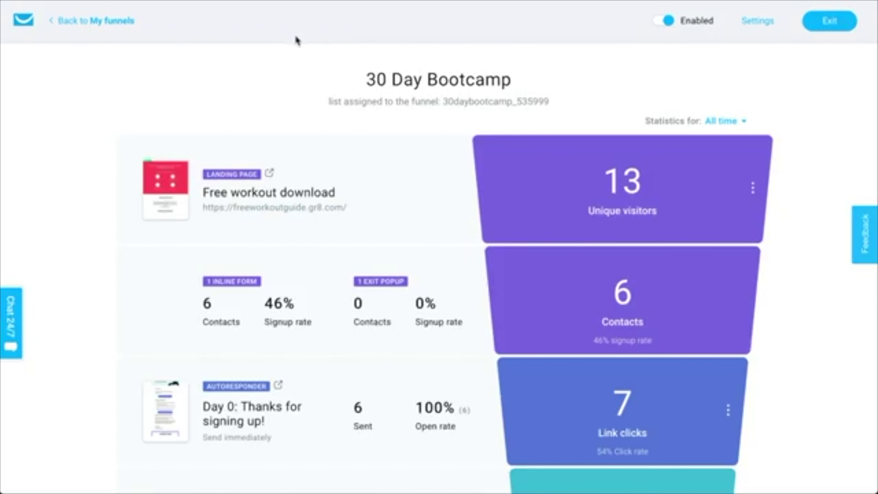
- Leave the 30 Day Bootcamp funnel and open the Stores and products area
click(133, 25)
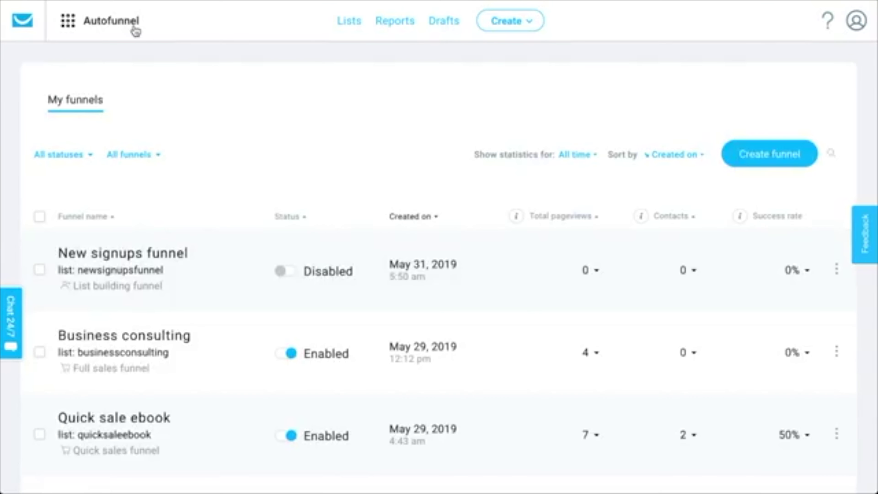
click(136, 31)
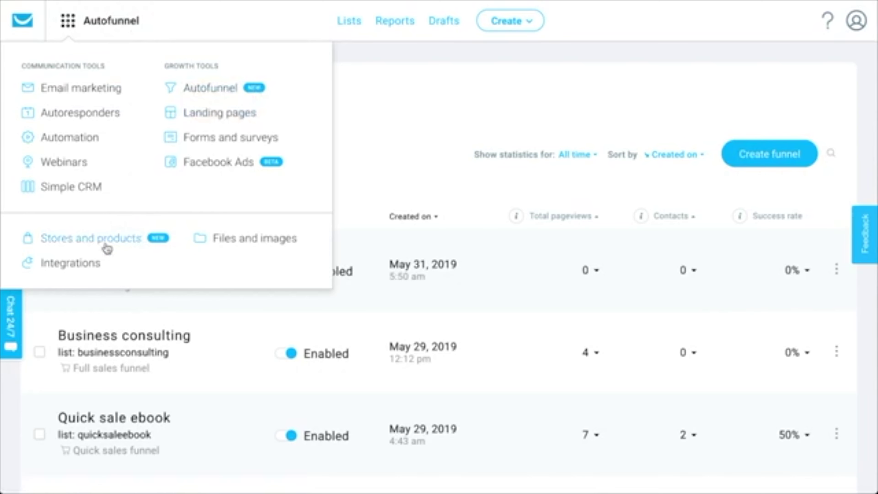
click(123, 245)
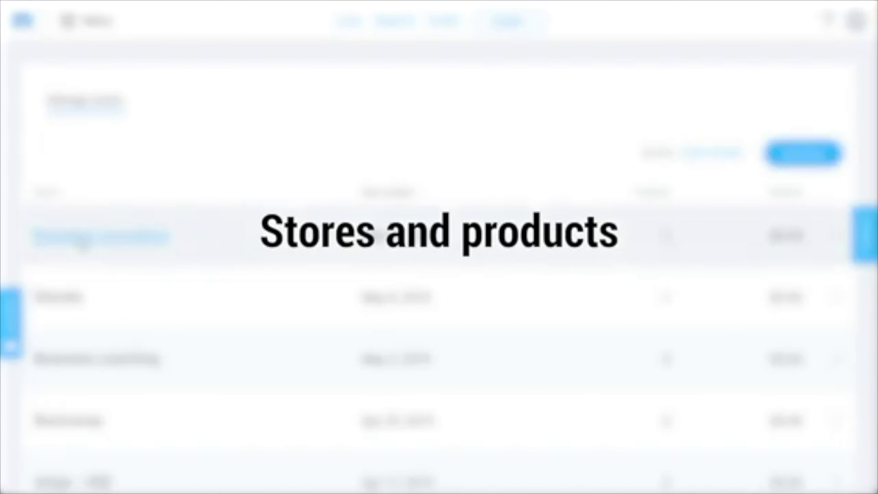
- Start adding a store with the option to connect an existing one, and review the platforms products can be imported from
click(809, 165)
click(554, 185)
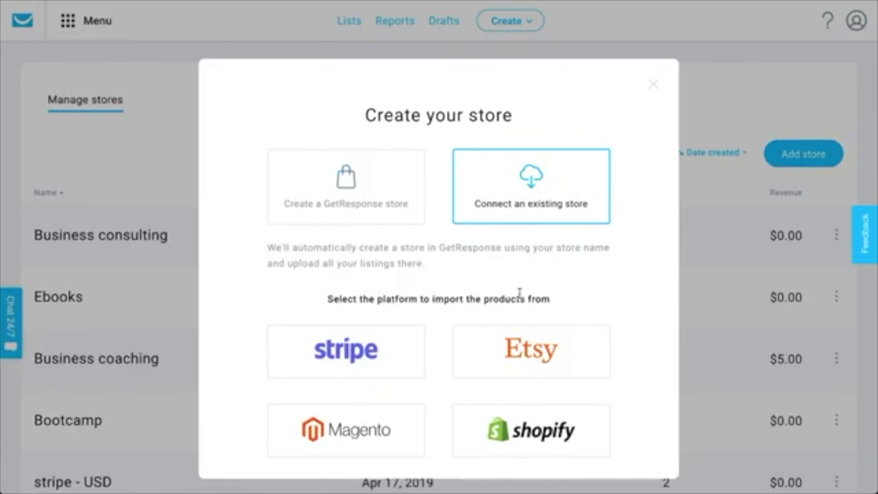
scroll(520, 292, down, 5)
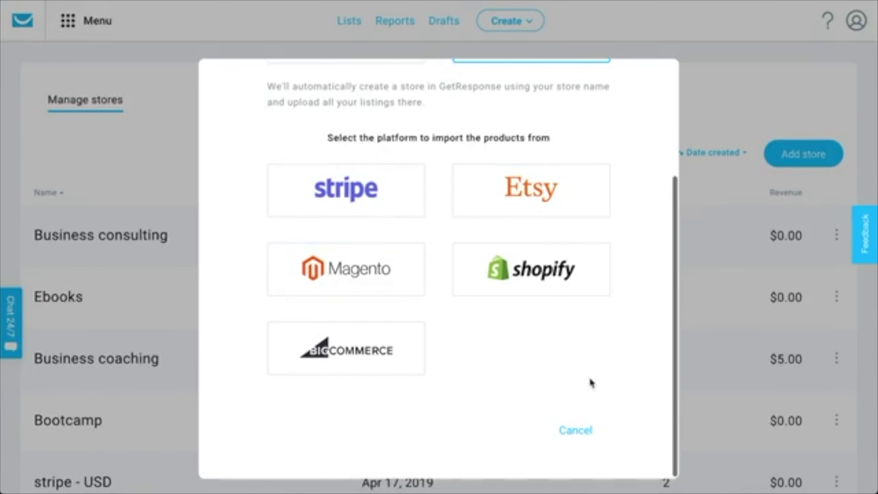
scroll(598, 386, up, 2)
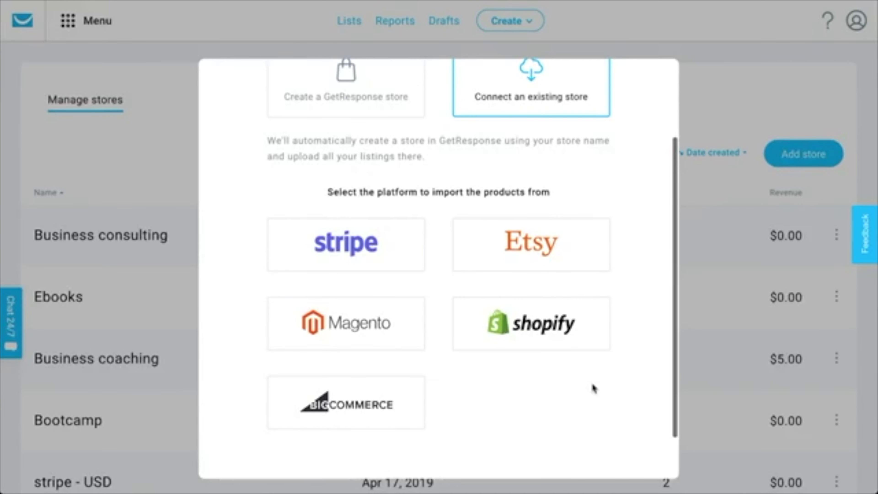
scroll(594, 388, up, 2)
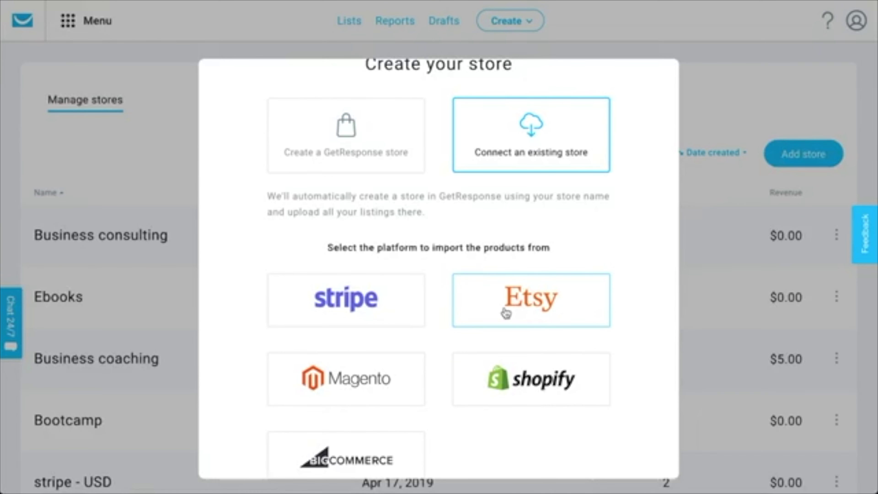
scroll(600, 276, up, 2)
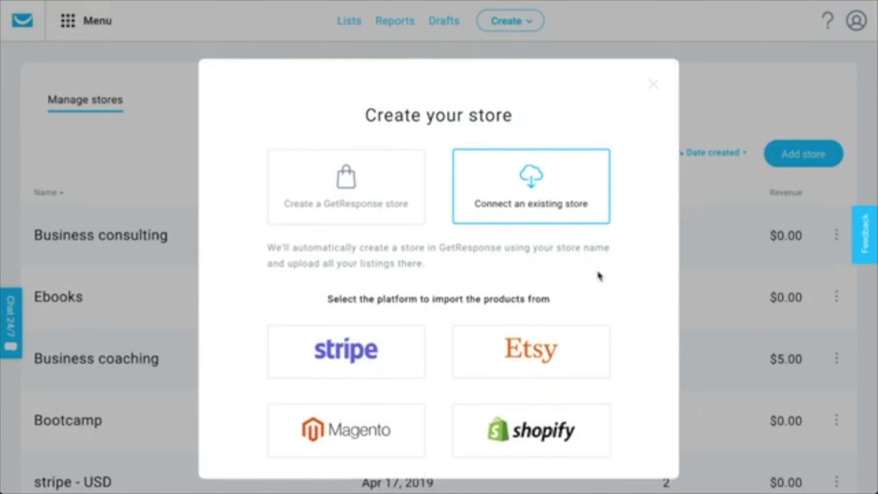
- Create a GetResponse store named "Vacation getaways" with USD as its currency
click(397, 226)
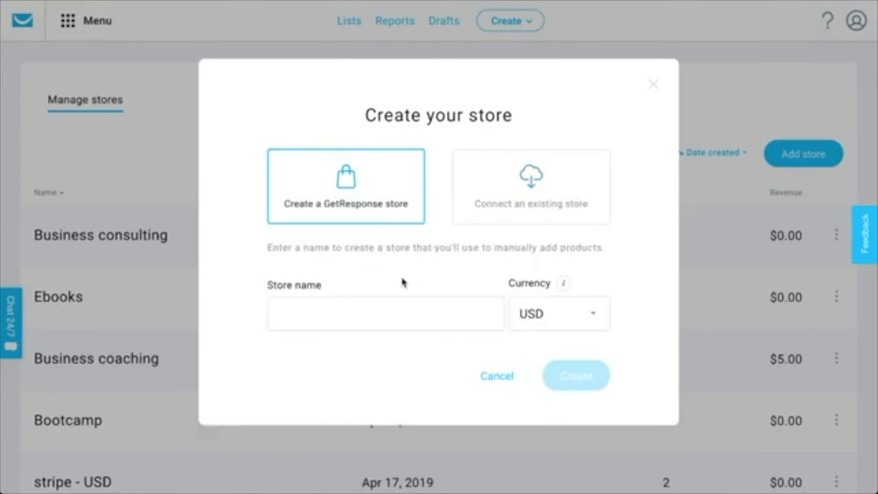
click(374, 317)
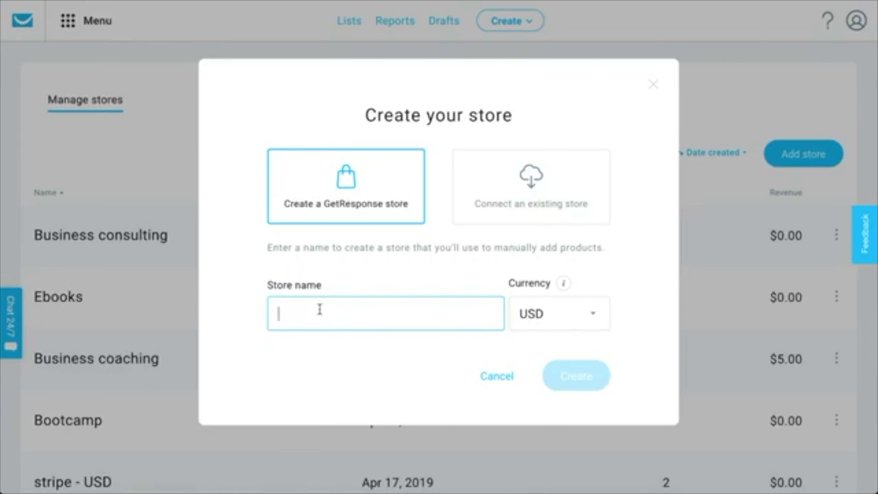
text(acation getaways)
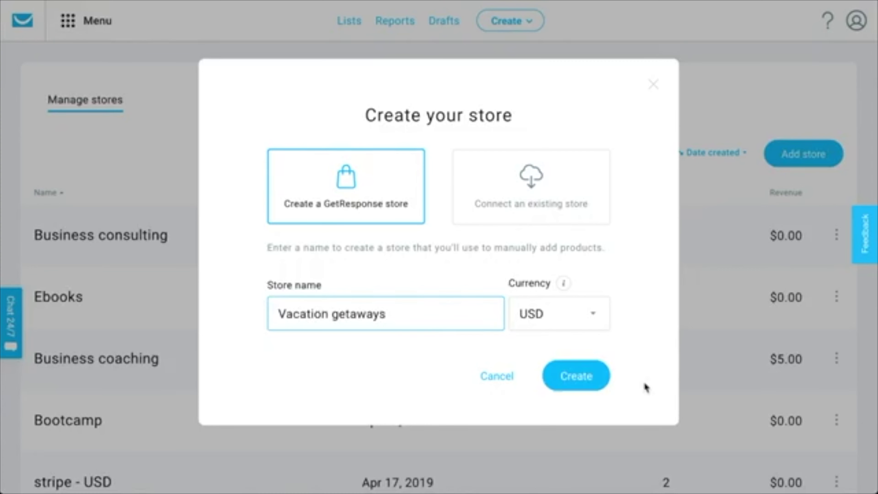
click(590, 377)
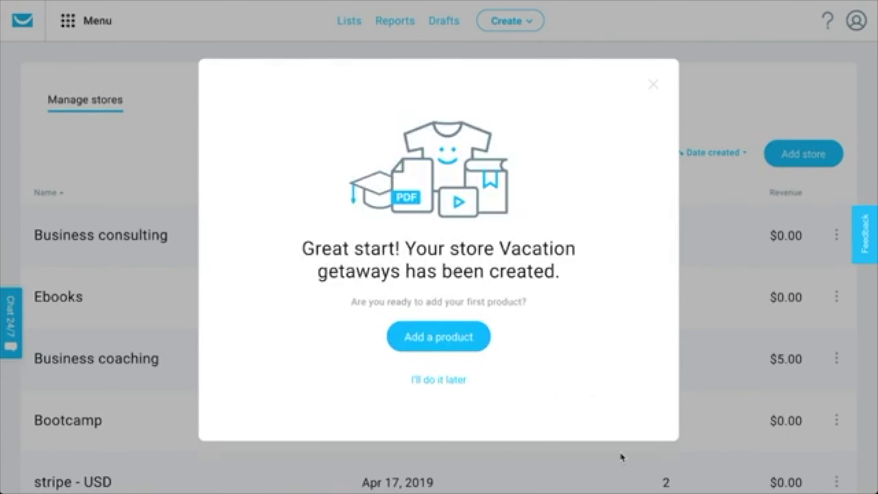
- Start adding a product to the Vacation getaways store and examine the product types and the form fields for a downloadable file
click(447, 338)
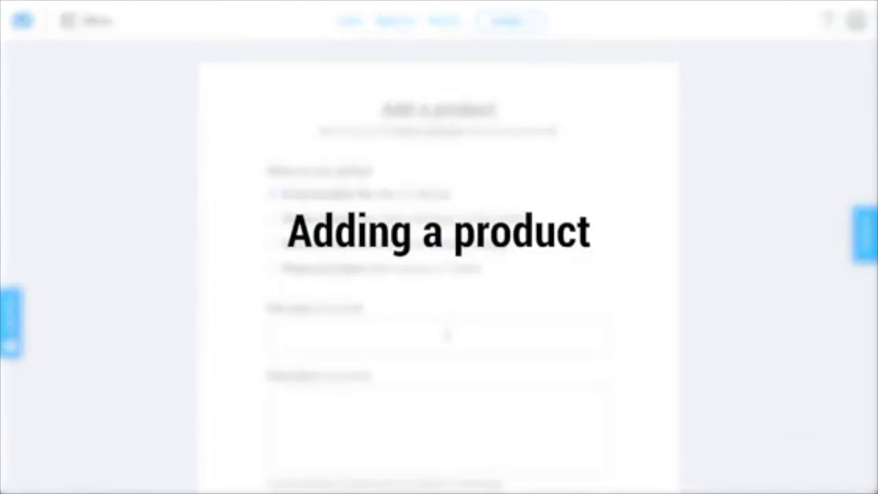
scroll(447, 334, down, 2)
scroll(446, 334, down, 2)
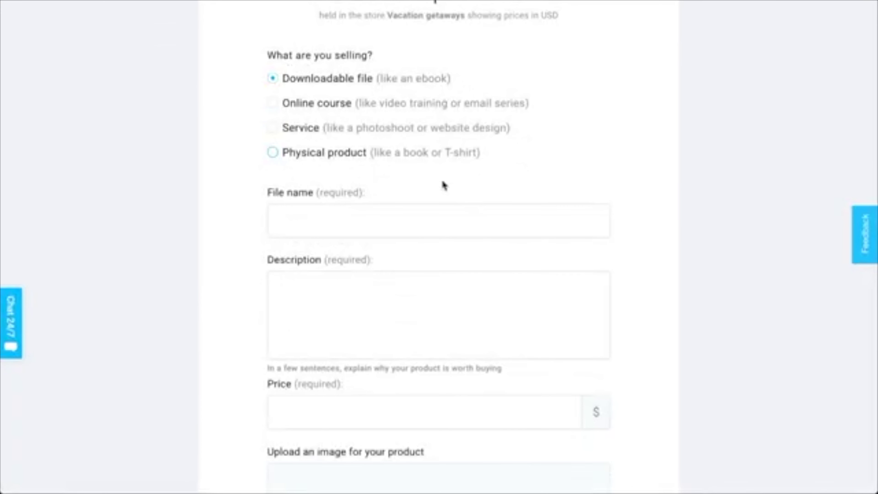
scroll(629, 266, down, 2)
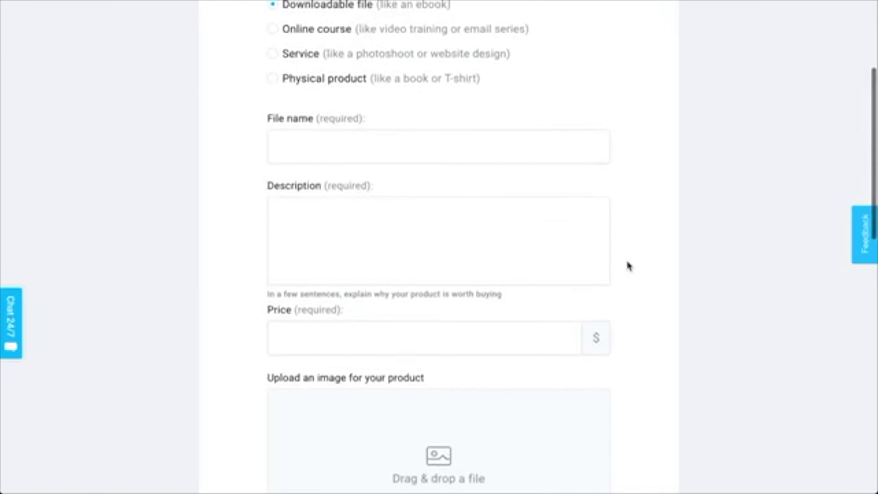
scroll(629, 266, up, 2)
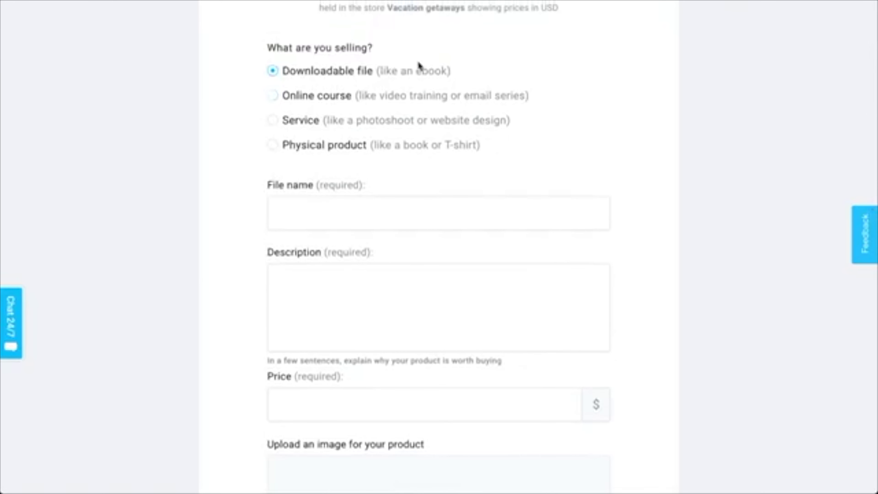
click(435, 95)
click(434, 73)
scroll(488, 416, down, 3)
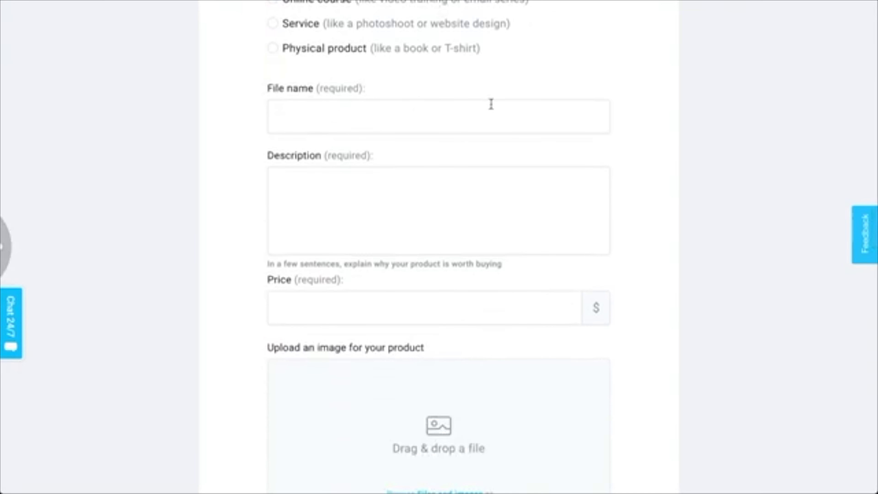
scroll(433, 202, down, 3)
scroll(435, 207, down, 15)
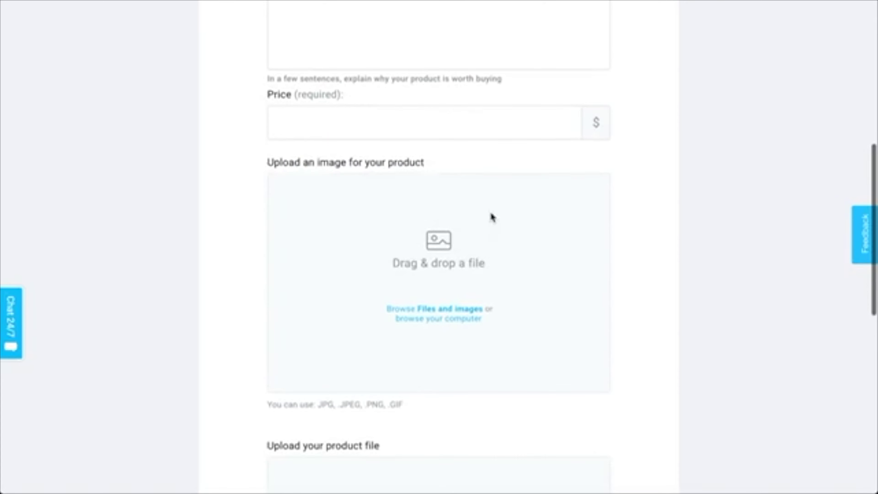
scroll(282, 298, up, 20)
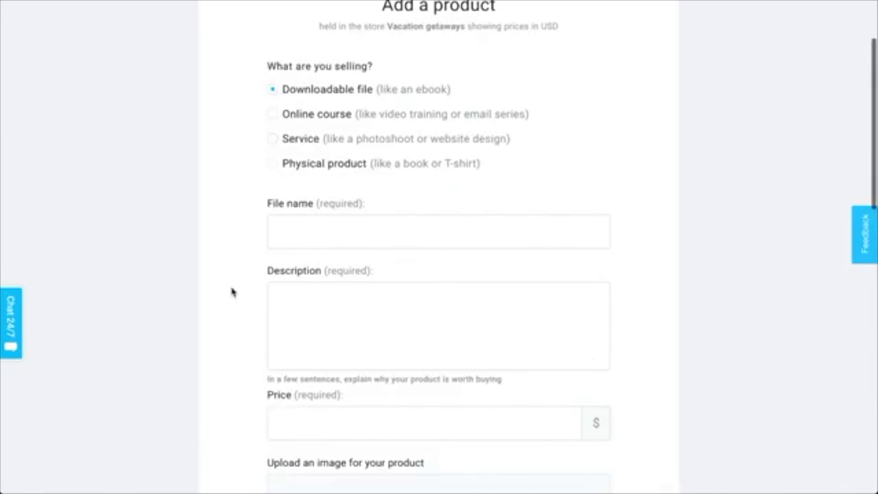
- Go back to the list of stores and open the products of the Business consulting store
click(84, 31)
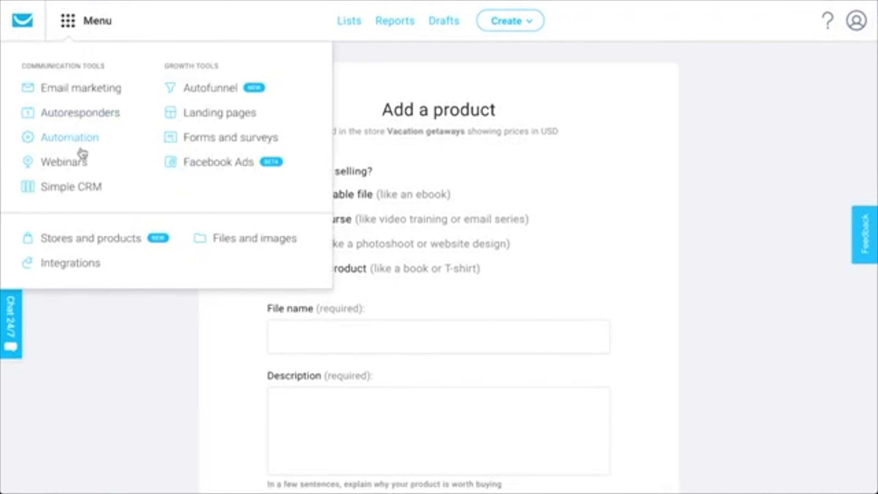
click(74, 239)
scroll(110, 222, down, 2)
click(108, 222)
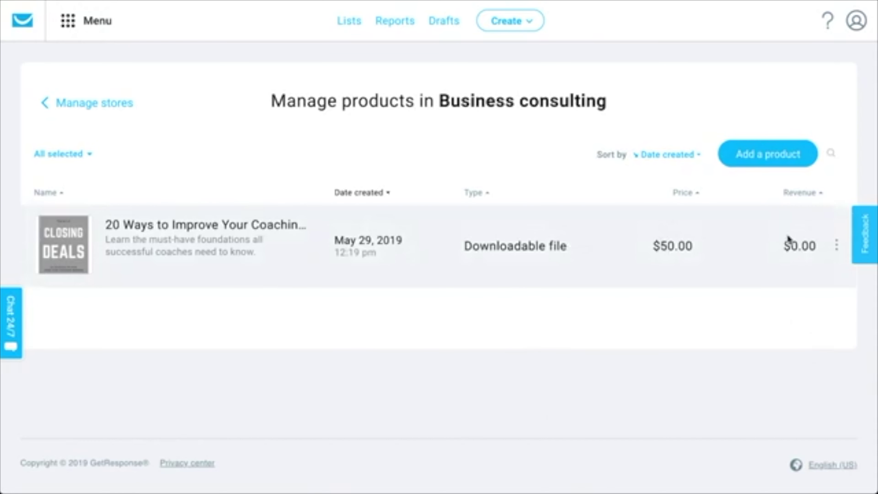
- Open the "20 Ways to Improve Your Coaching Business" product for editing and review all of its details
click(837, 246)
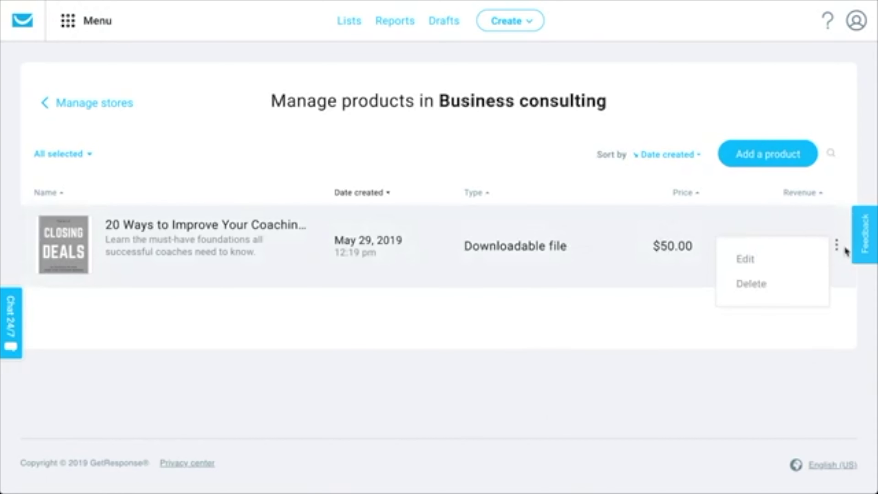
click(745, 259)
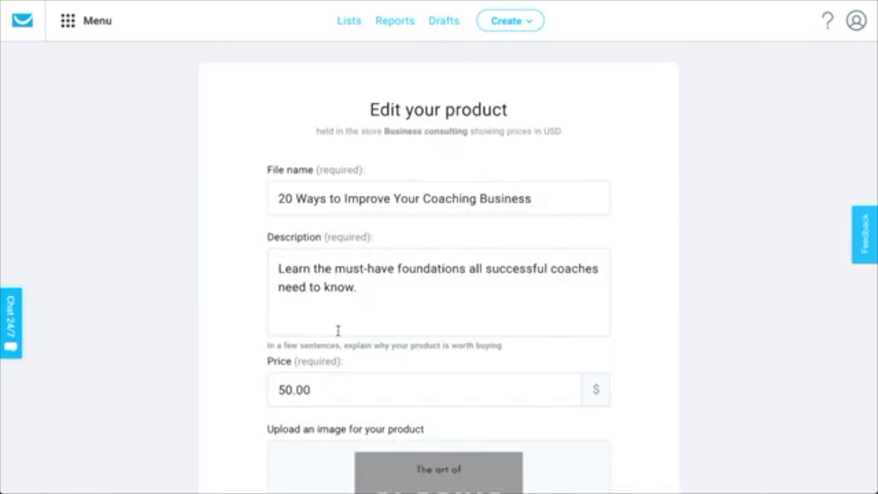
scroll(125, 338, down, 1)
scroll(124, 337, down, 20)
scroll(124, 337, up, 5)
scroll(125, 337, up, 15)
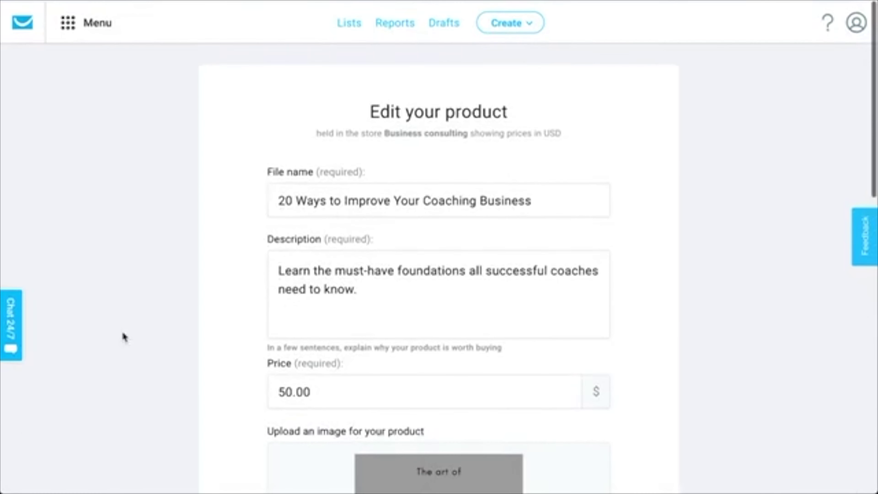
- Open the Business consulting funnel in Autofunnel and review its stages down to the sales page and orders
click(100, 21)
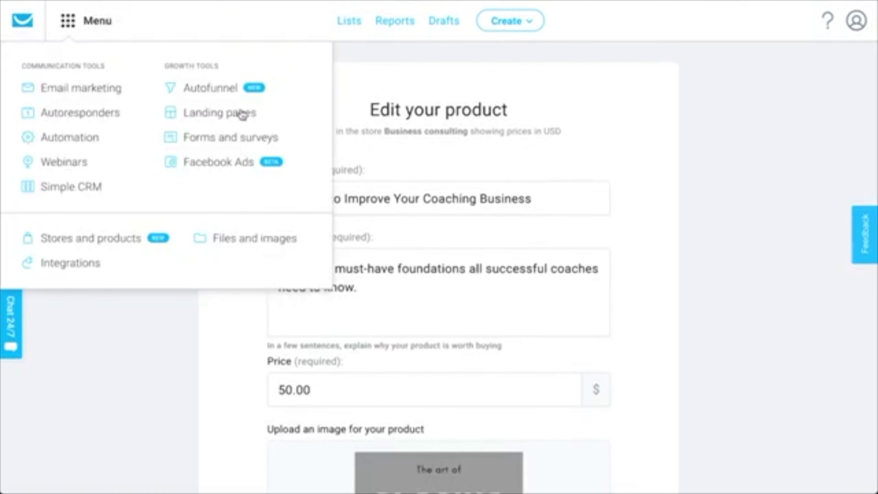
click(210, 86)
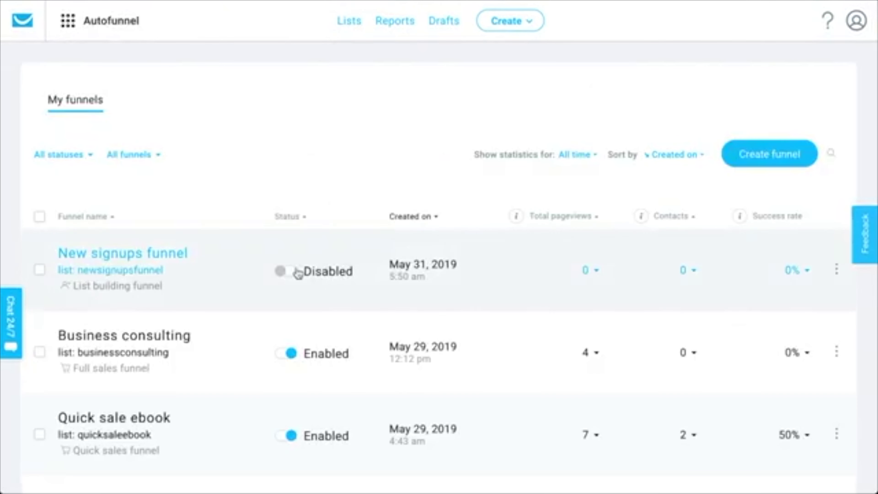
scroll(220, 262, down, 2)
click(177, 258)
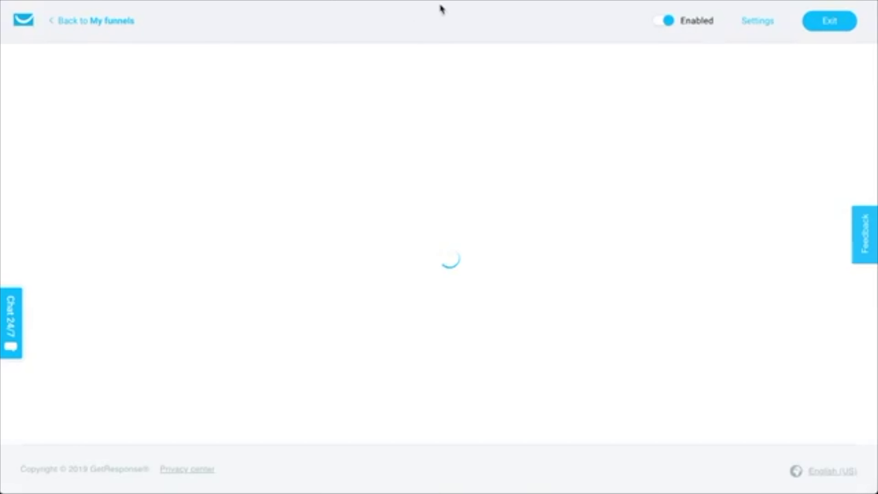
scroll(457, 295, down, 10)
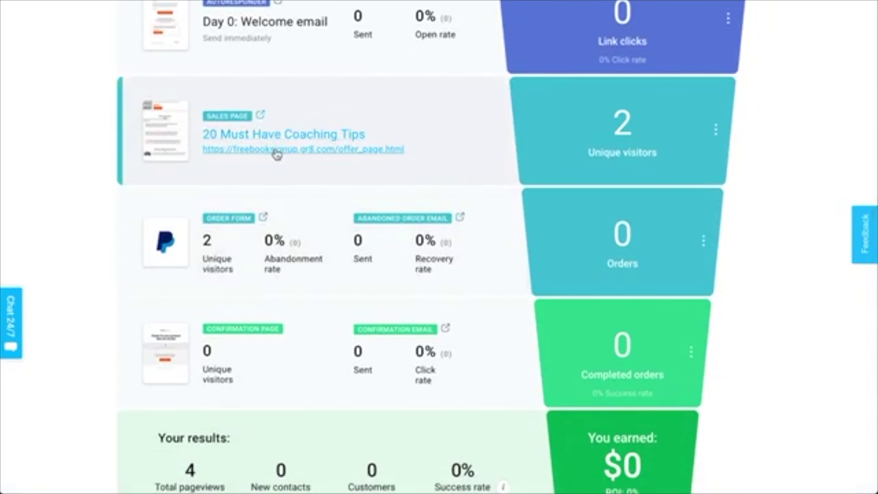
- Open the live "20 Must Have Coaching Tips" sales page, examine how the product is offered there, and return to the funnel
click(277, 152)
scroll(529, 281, down, 15)
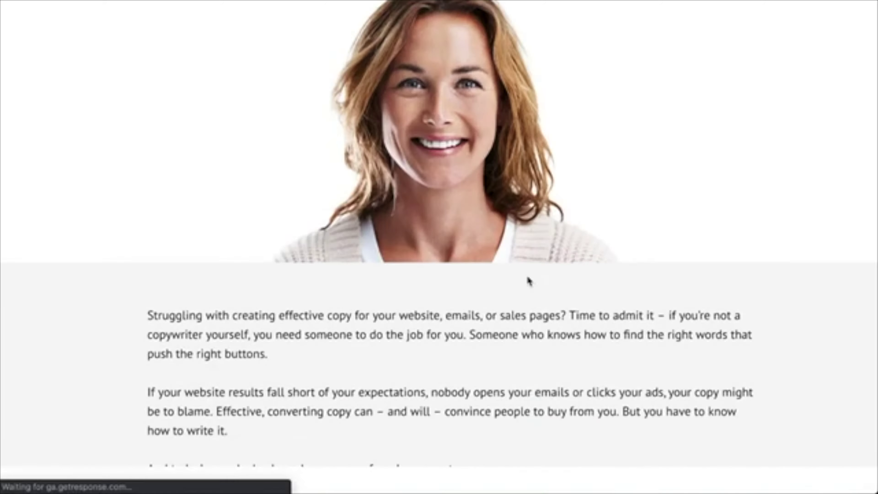
scroll(527, 274, up, 3)
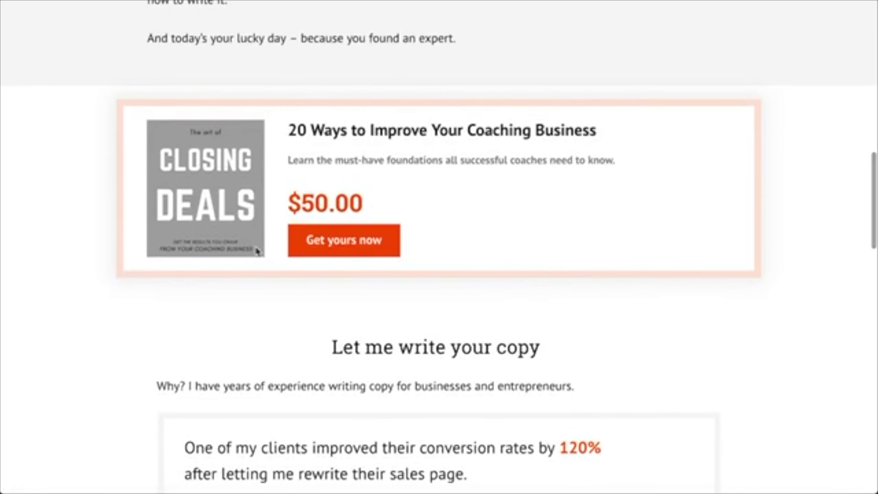
scroll(421, 322, up, 15)
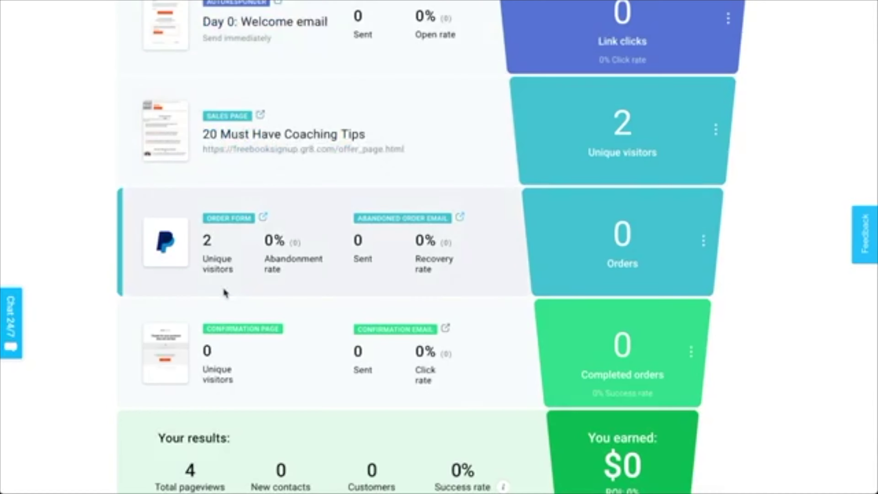
- Leave the Business consulting funnel and open the Email marketing newsletters list
scroll(221, 284, up, 10)
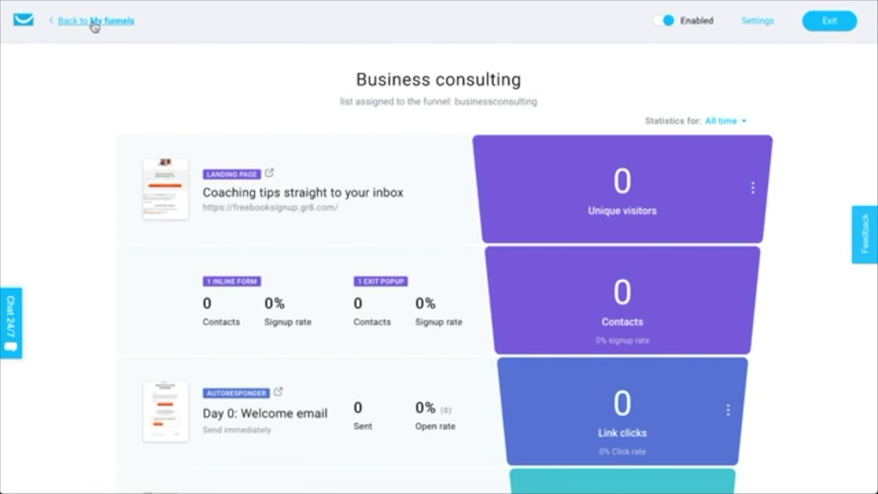
click(94, 23)
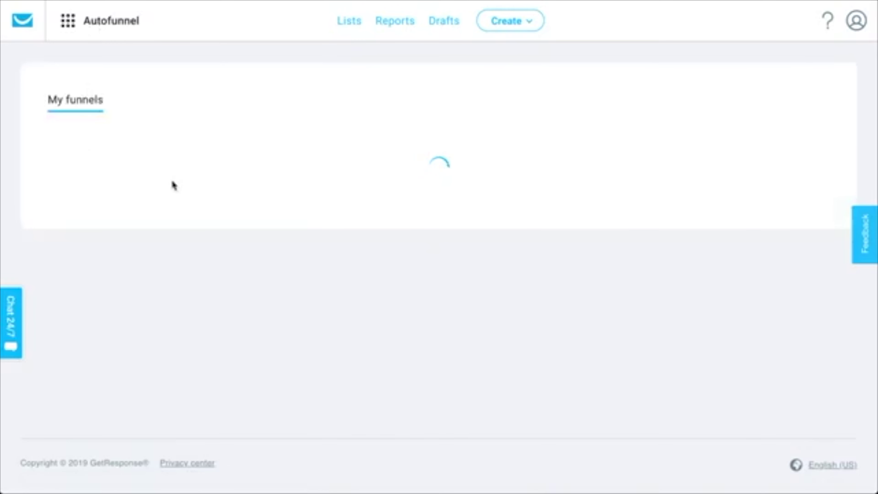
click(103, 20)
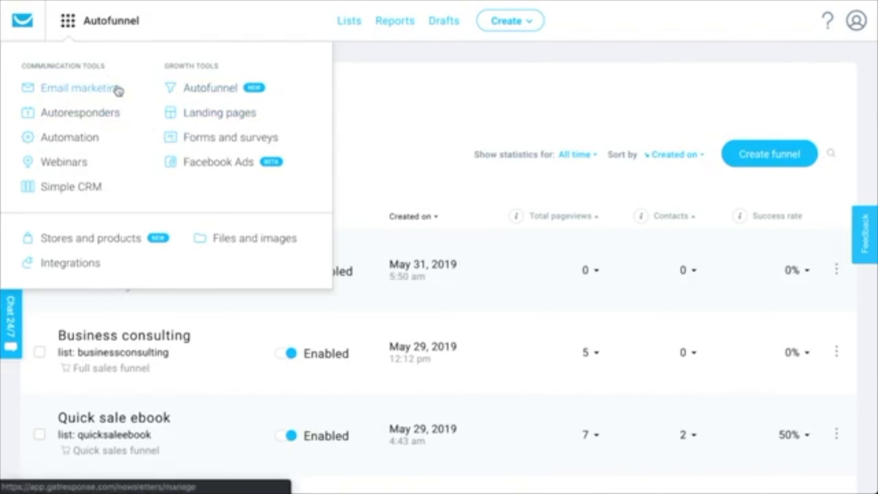
click(75, 92)
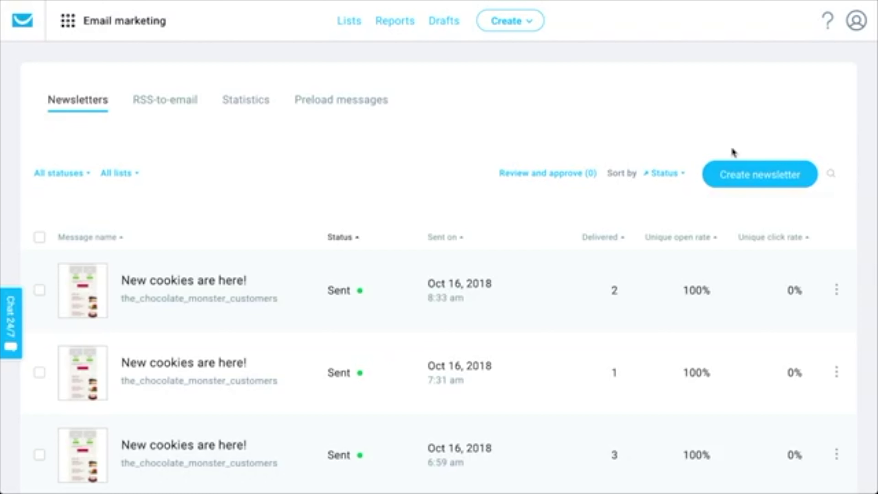
- Start a new newsletter with the Drag-and-Drop Email Editor
click(763, 176)
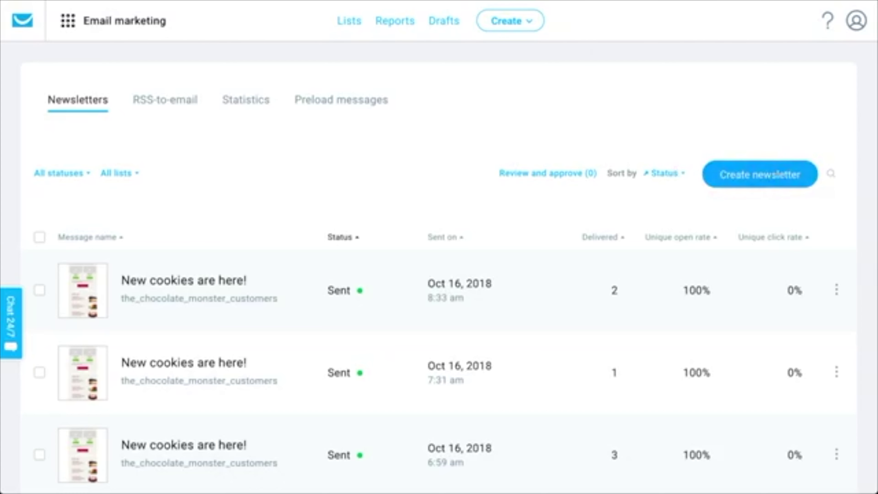
click(531, 22)
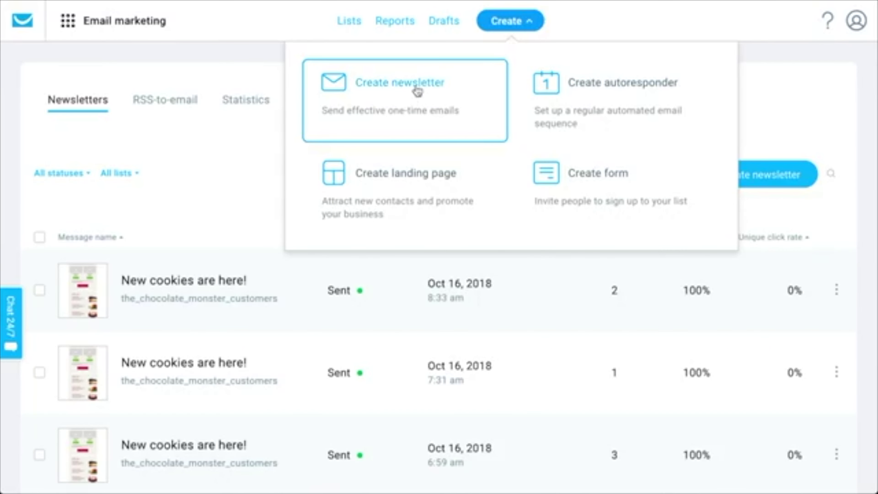
click(230, 157)
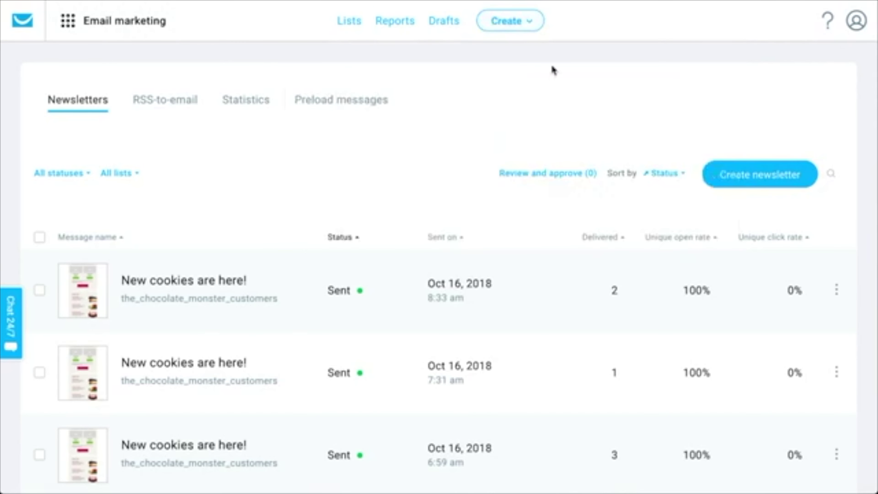
click(760, 176)
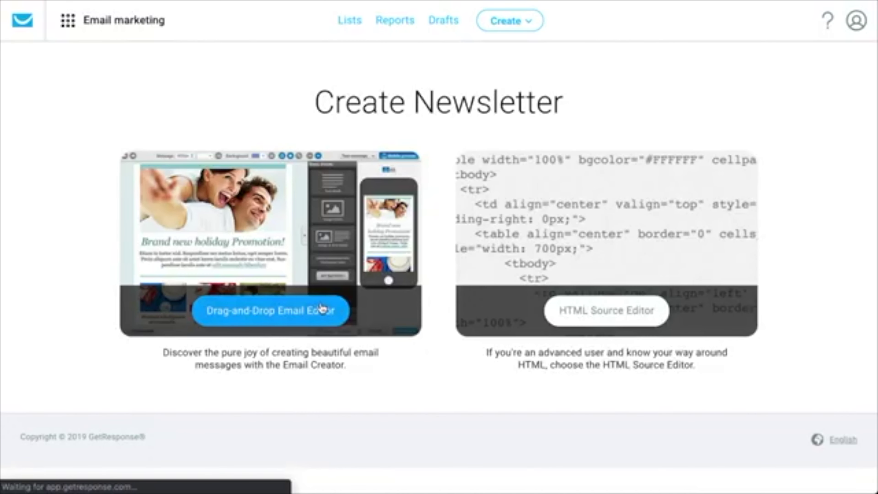
click(323, 309)
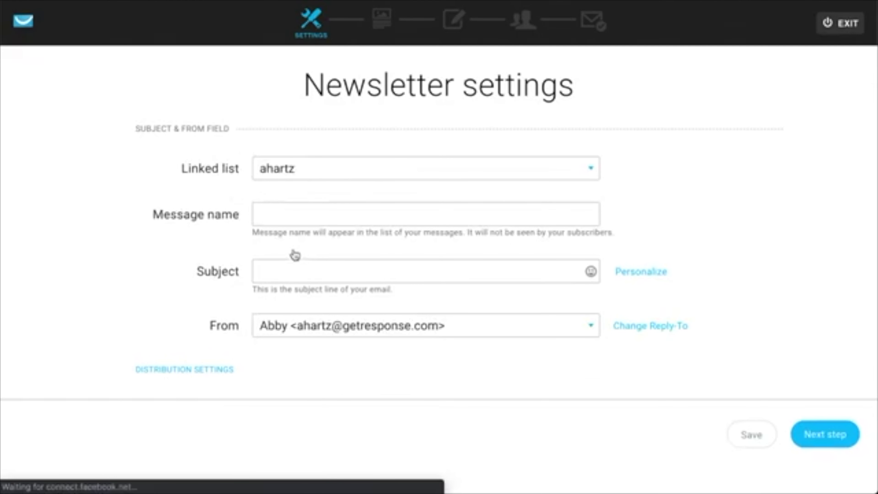
- Name the message "Announcement", set the subject to "We've got big news!", keep the default sender and continue to the templates
click(305, 217)
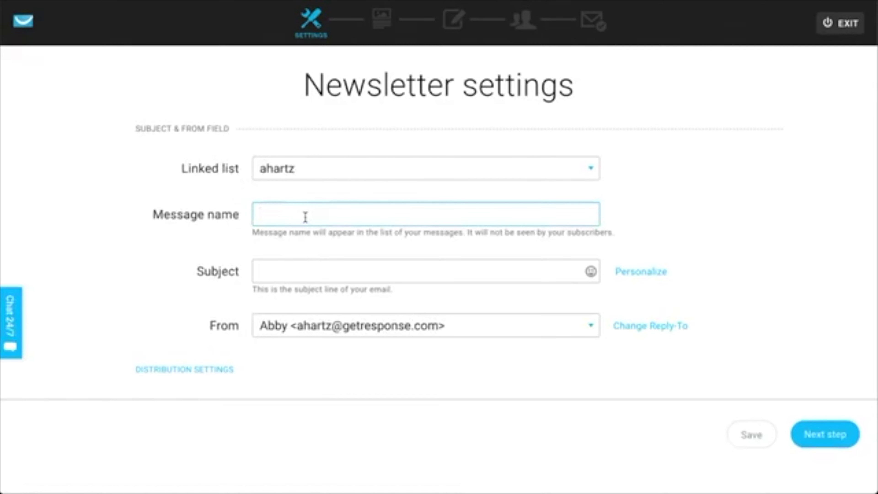
text(Announcement)
click(327, 269)
text(We've got big news!)
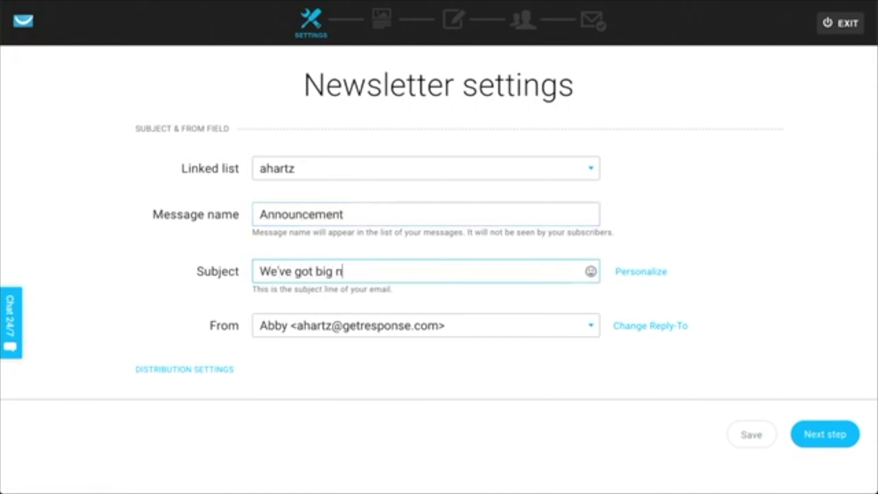
click(383, 320)
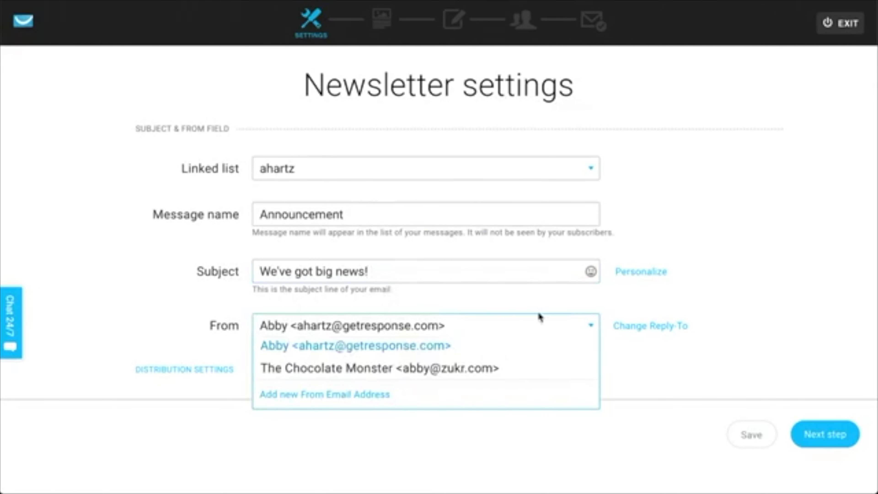
click(776, 319)
click(820, 430)
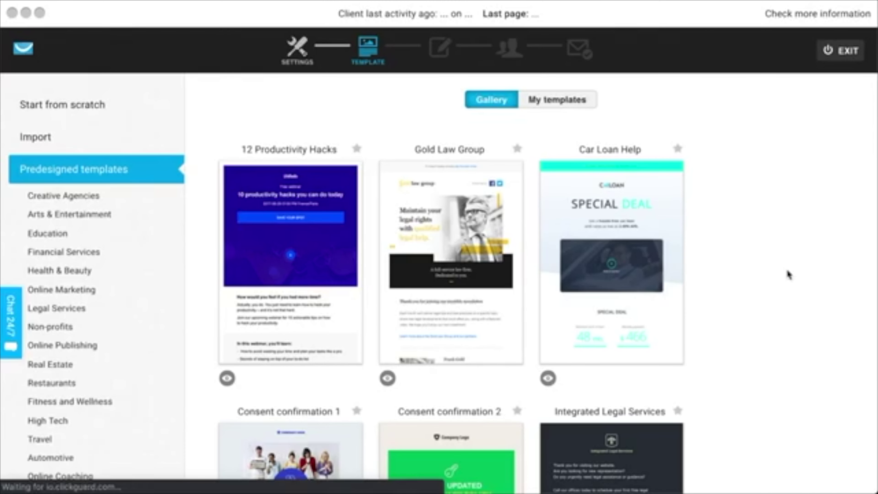
- Browse the predesigned gallery and use the "Consent confirmation 2" template for the newsletter
mouse_move(559, 346)
scroll(559, 346, down, 5)
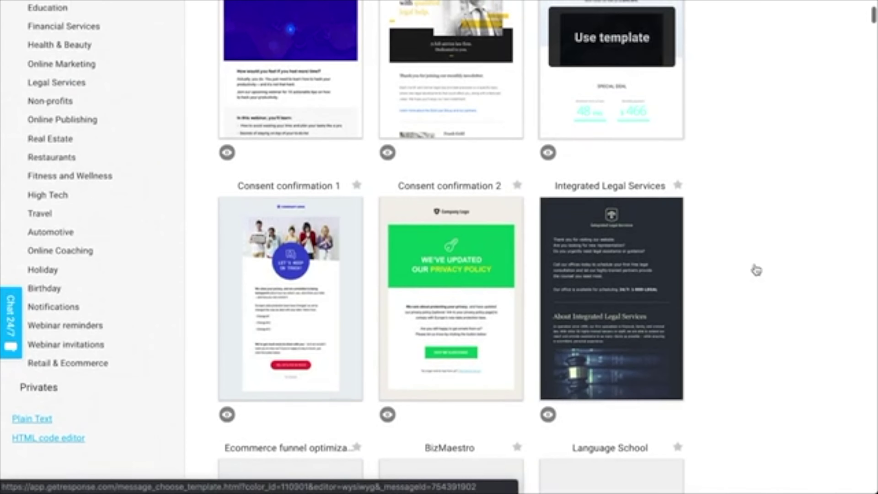
click(450, 300)
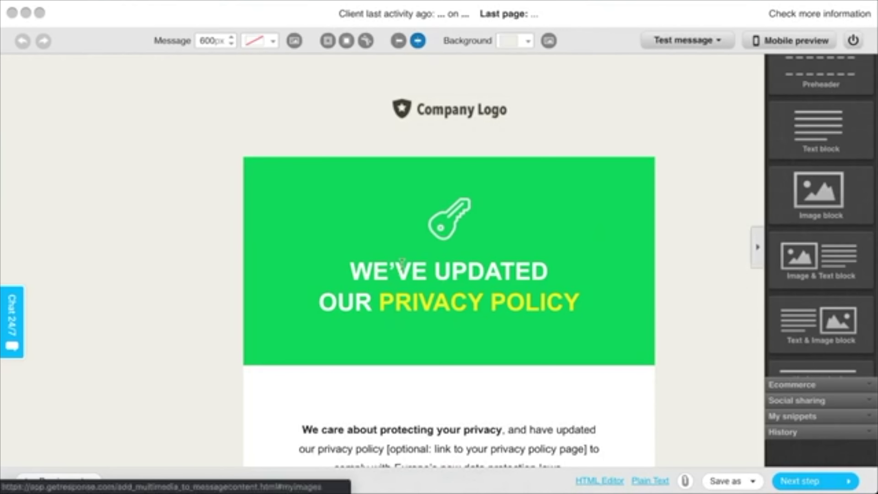
- Examine the newsletter in the editor, including its content, text formatting options, available basic blocks and test message options
scroll(402, 261, down, 10)
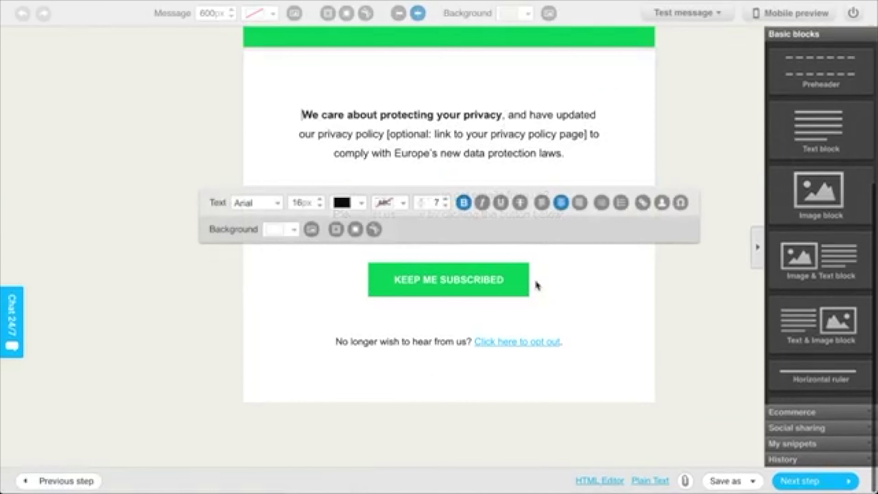
click(682, 320)
scroll(564, 187, up, 6)
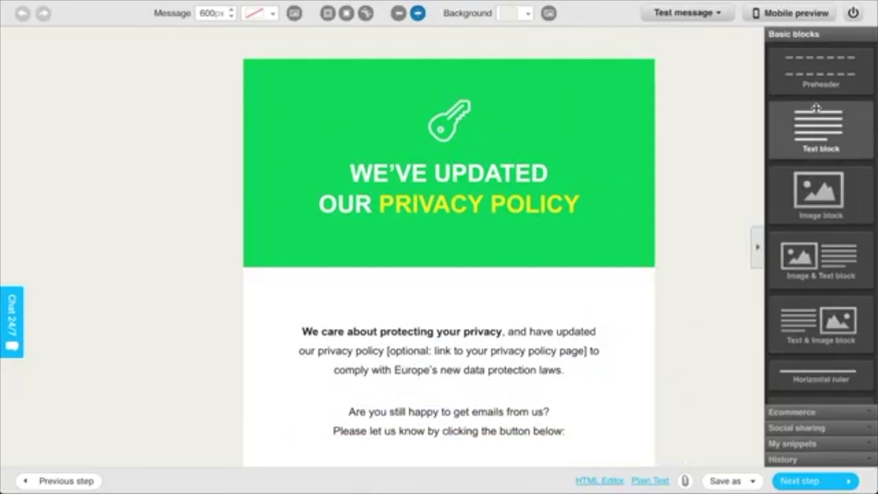
scroll(838, 176, down, 3)
scroll(840, 178, up, 1)
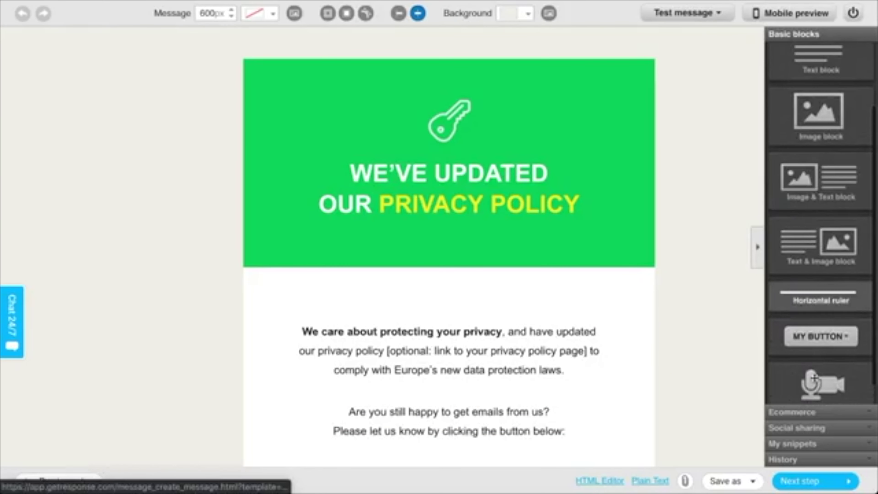
mouse_move(636, 141)
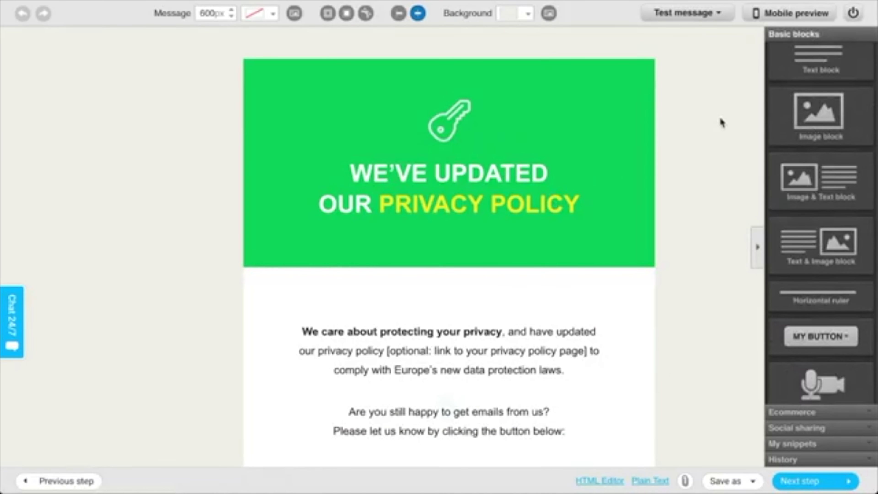
click(587, 367)
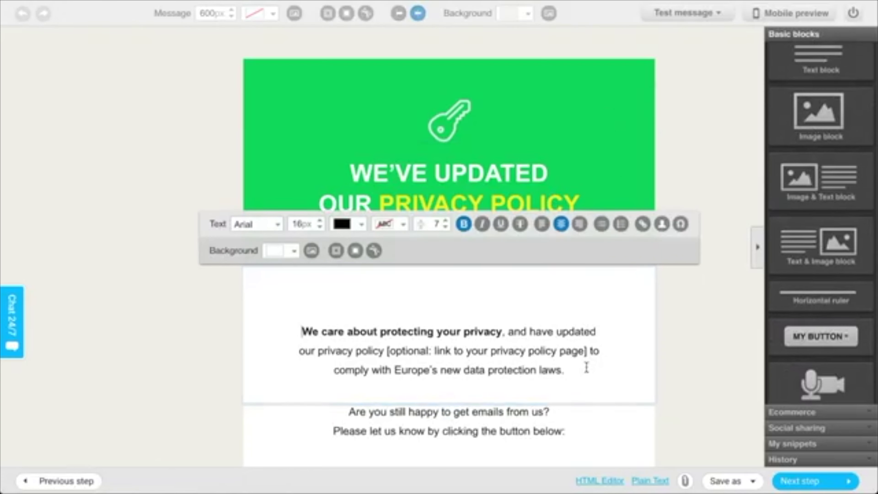
click(713, 131)
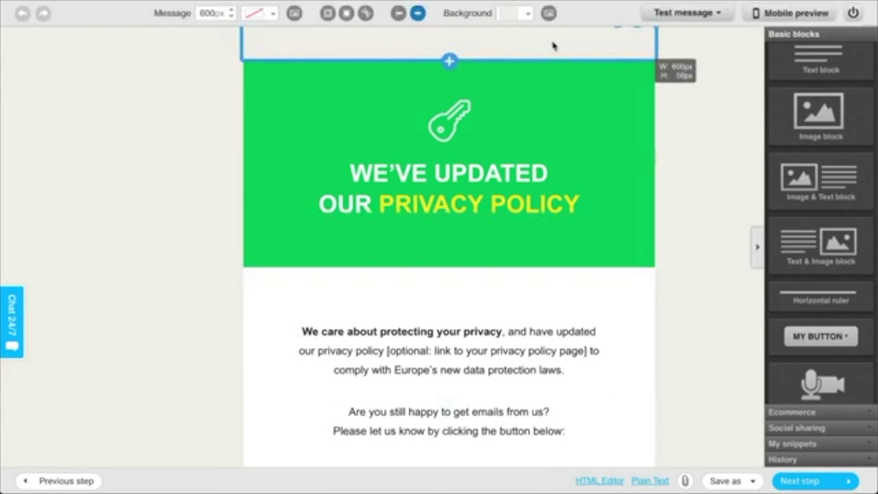
click(678, 12)
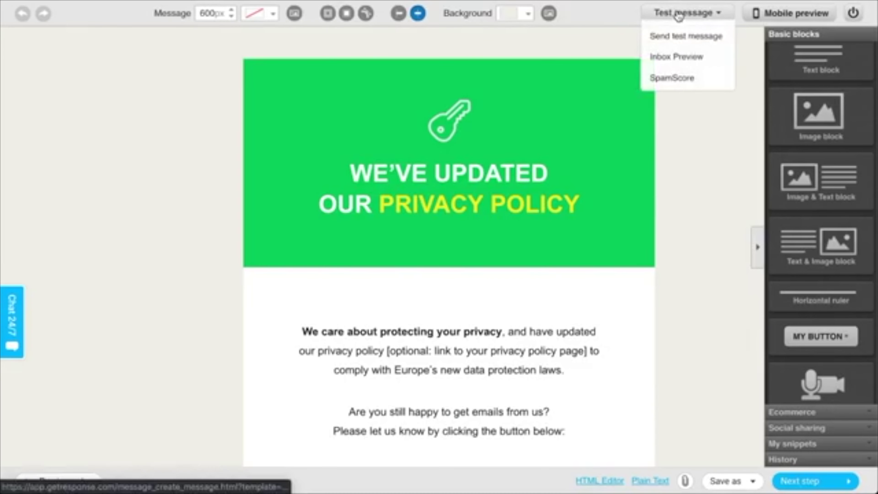
scroll(682, 337, down, 3)
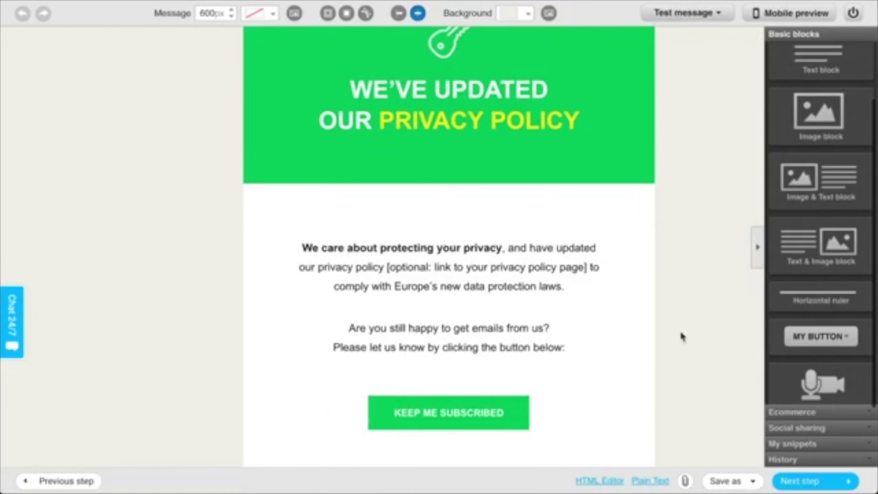
- Continue to the recipients, include the bootcamp_customers list and proceed to the message summary
click(840, 481)
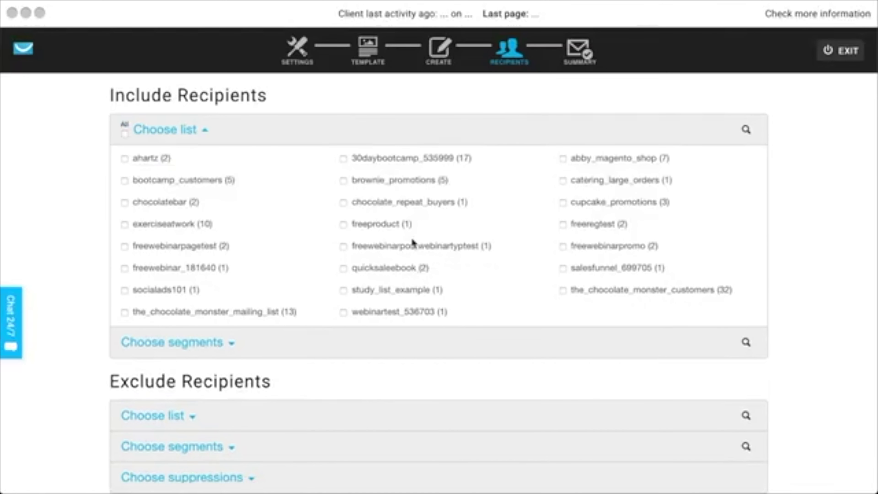
scroll(75, 158, down, 3)
scroll(75, 158, up, 3)
scroll(61, 146, down, 2)
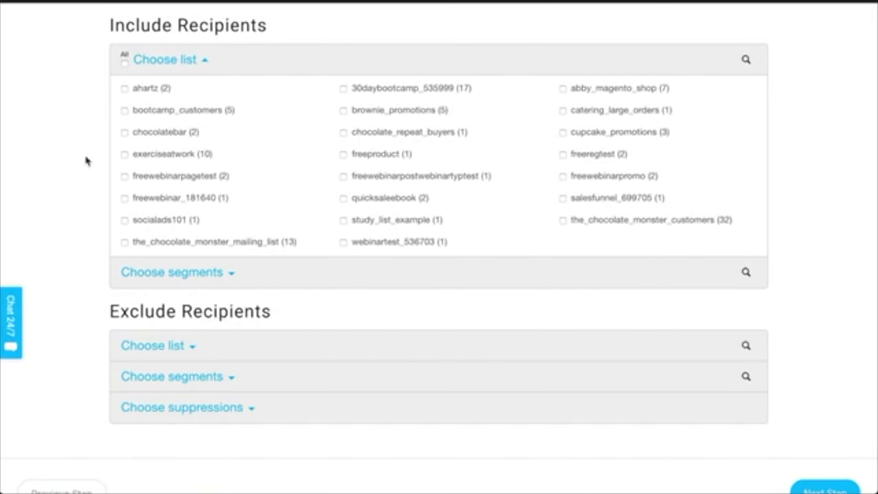
scroll(88, 161, up, 1)
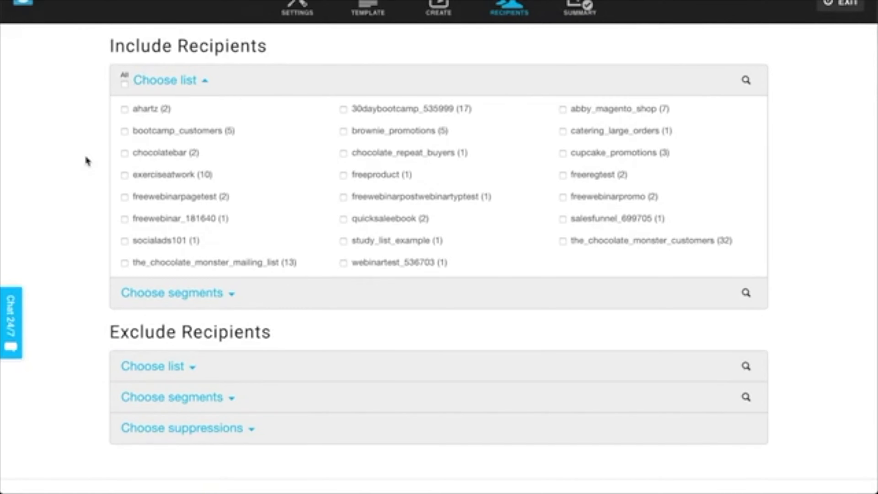
click(200, 135)
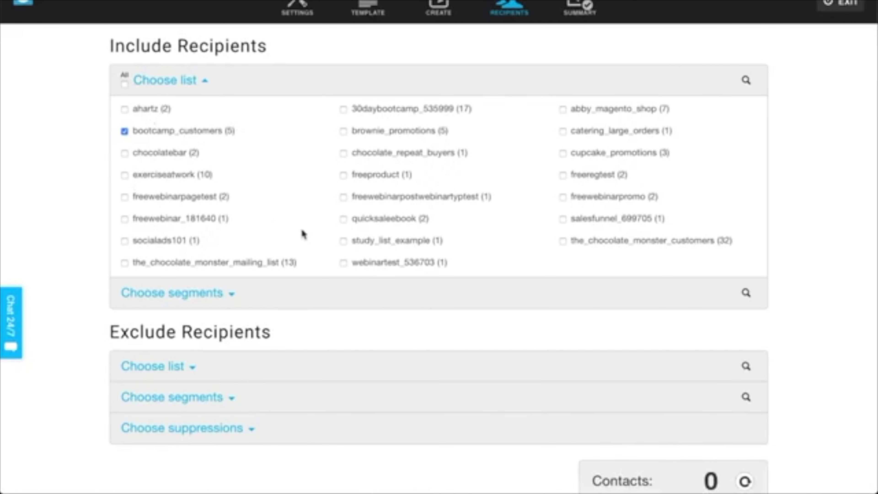
scroll(302, 234, down, 3)
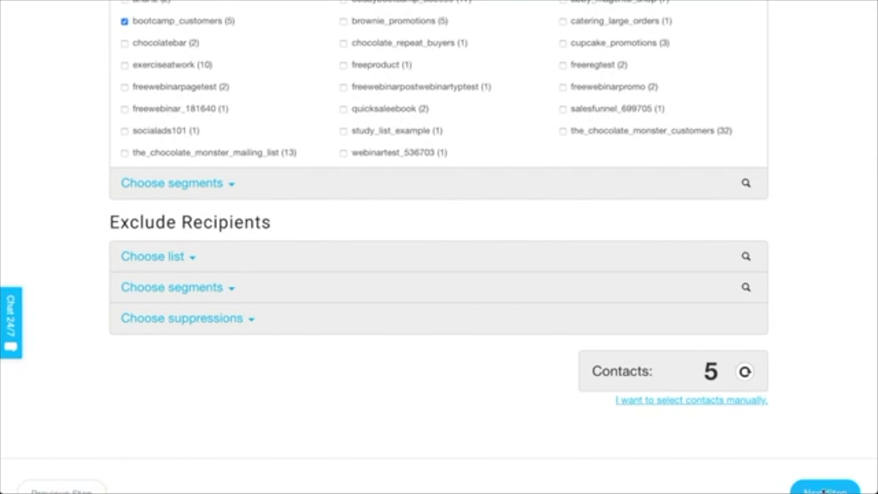
click(824, 490)
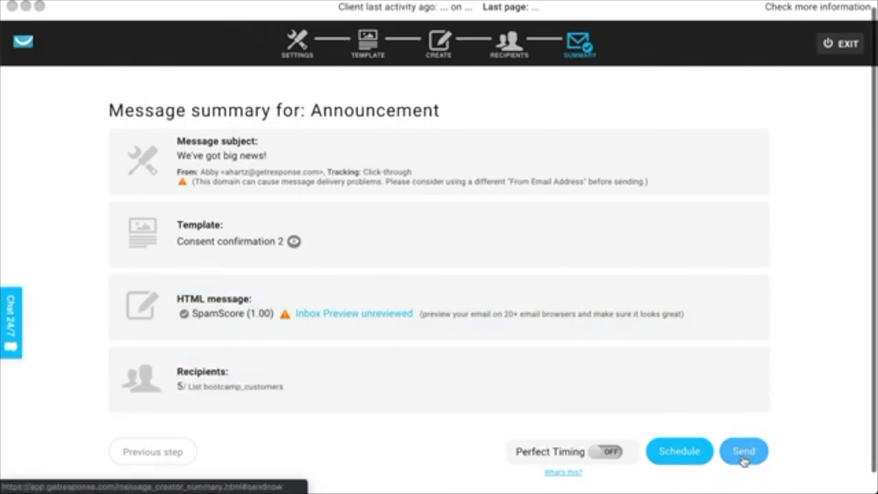
- Open the newsletter's delivery scheduling options and review the date and time picker without changing it
click(679, 453)
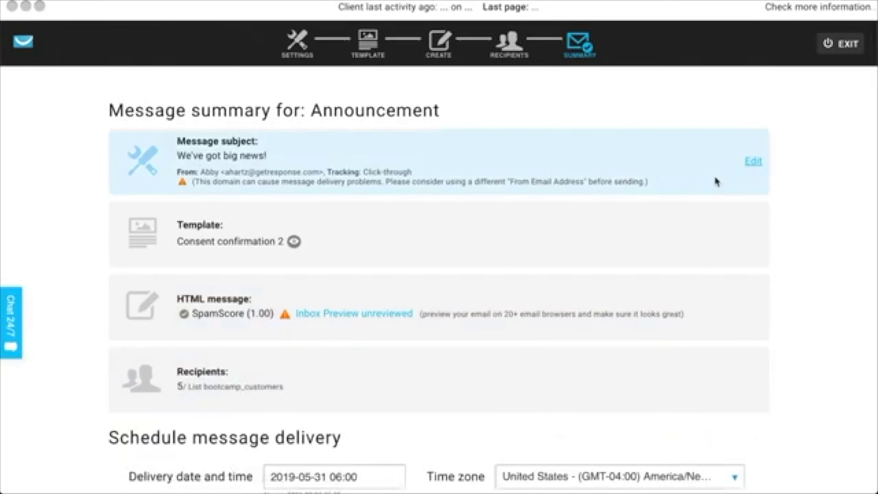
scroll(715, 180, down, 5)
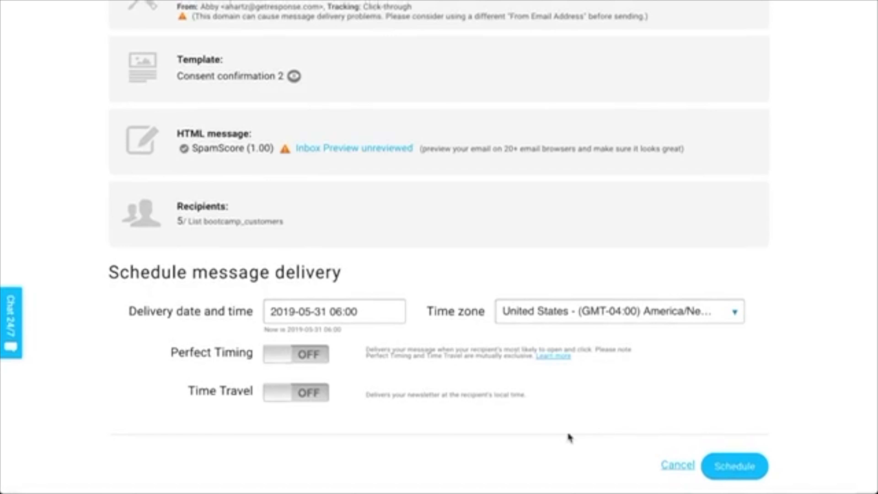
click(363, 313)
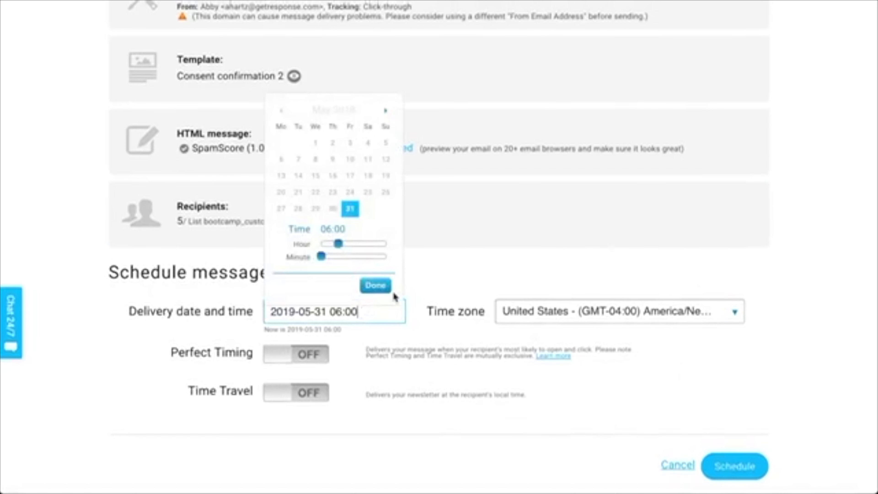
click(509, 403)
scroll(685, 470, up, 5)
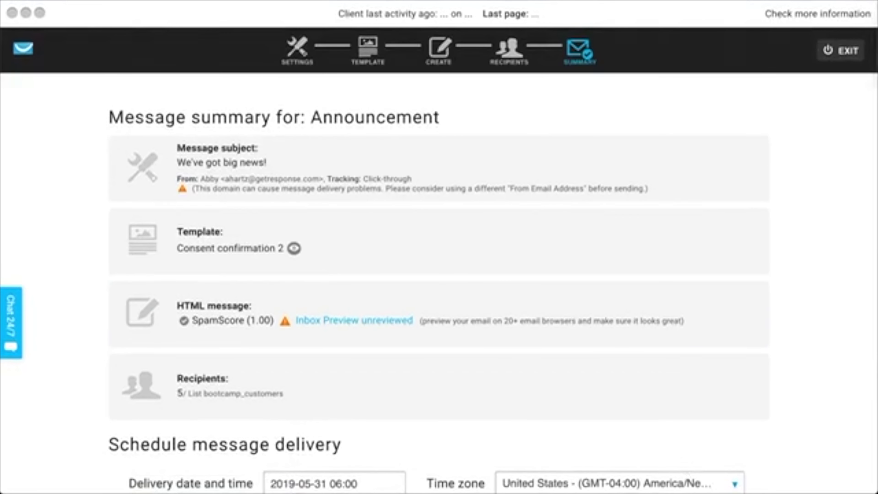
- Exit the newsletter creator without sending and open the Autoresponders list
click(841, 51)
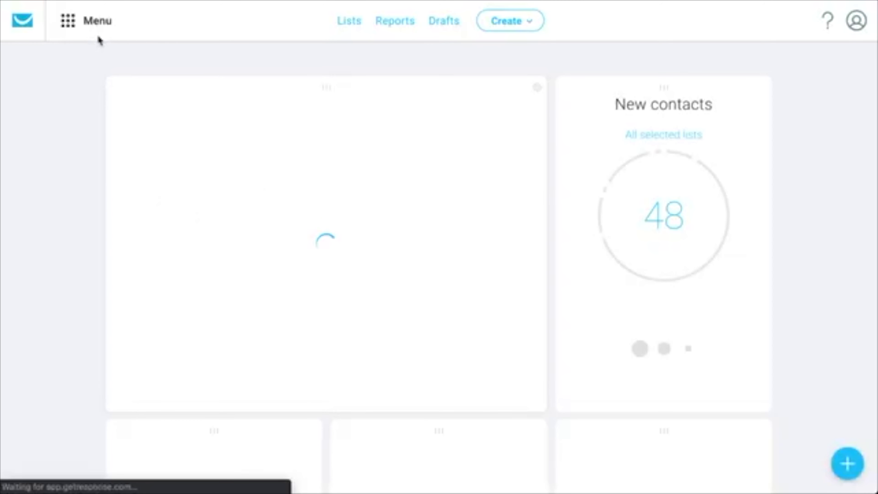
click(103, 27)
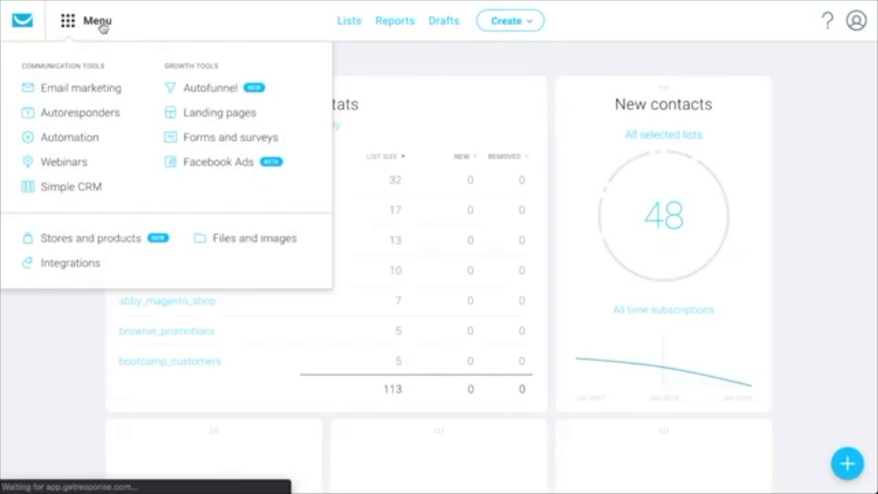
click(102, 26)
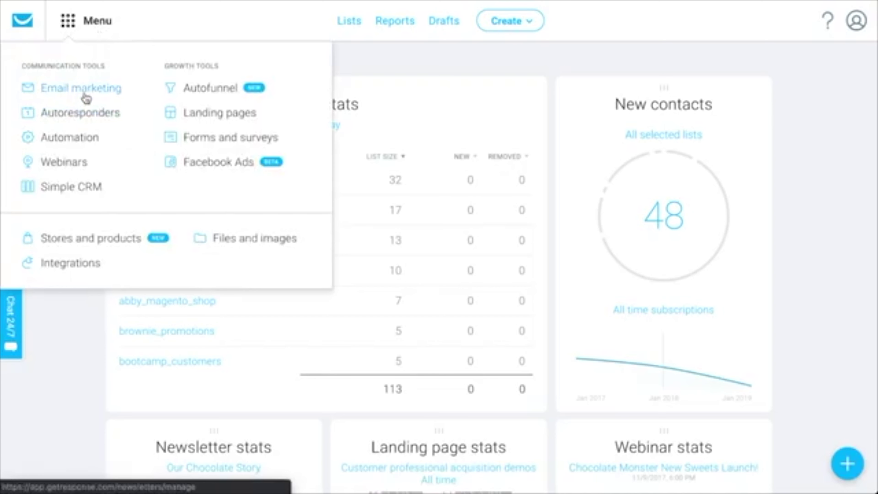
click(58, 117)
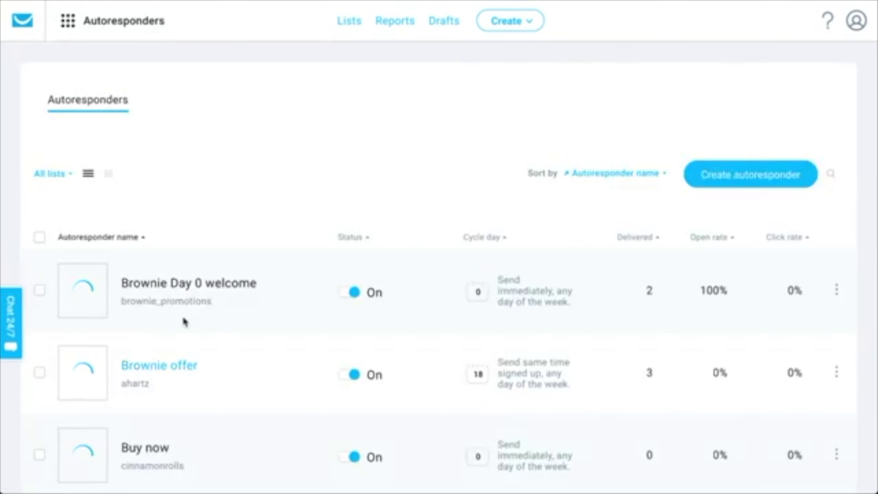
- Switch the autoresponders to the calendar view, show only the 30daybootcamp list and review its cycle days
click(110, 175)
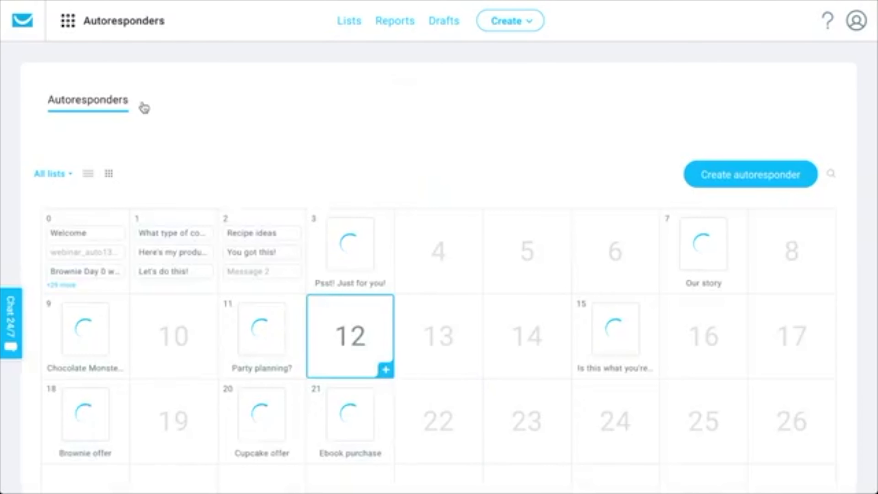
click(59, 179)
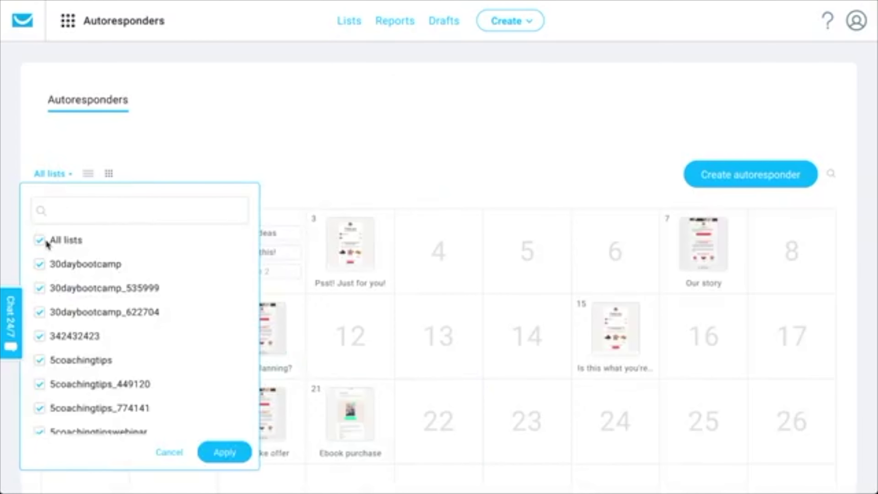
click(40, 266)
click(40, 266)
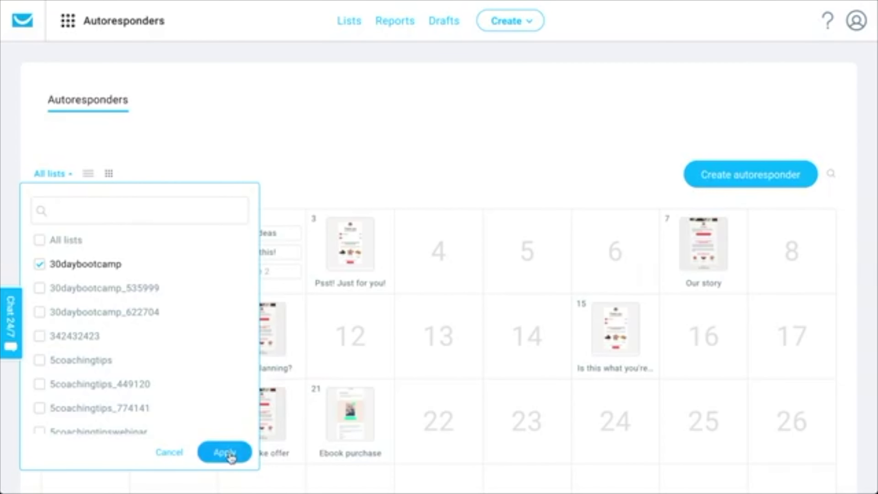
click(225, 452)
mouse_move(108, 252)
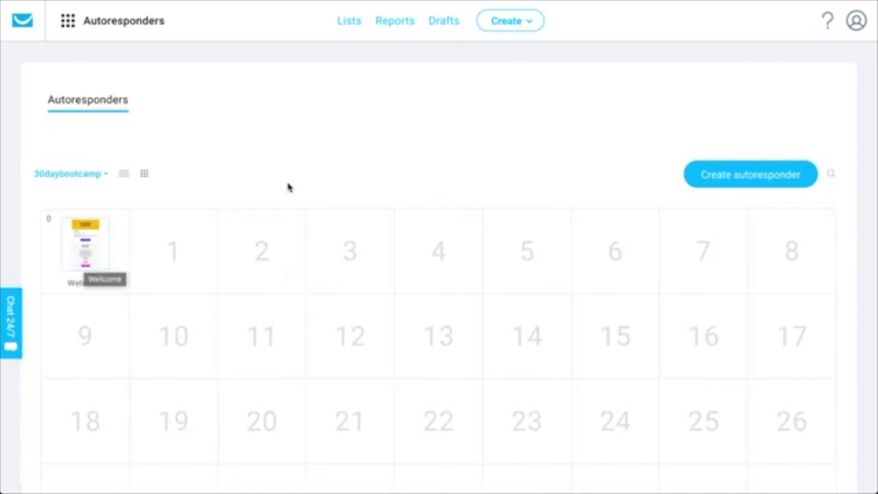
scroll(289, 184, down, 2)
scroll(290, 170, up, 2)
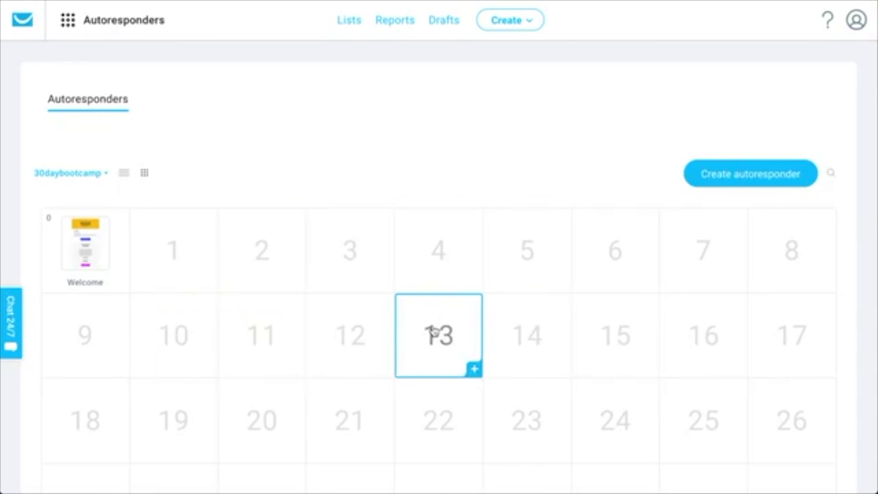
scroll(435, 333, down, 1)
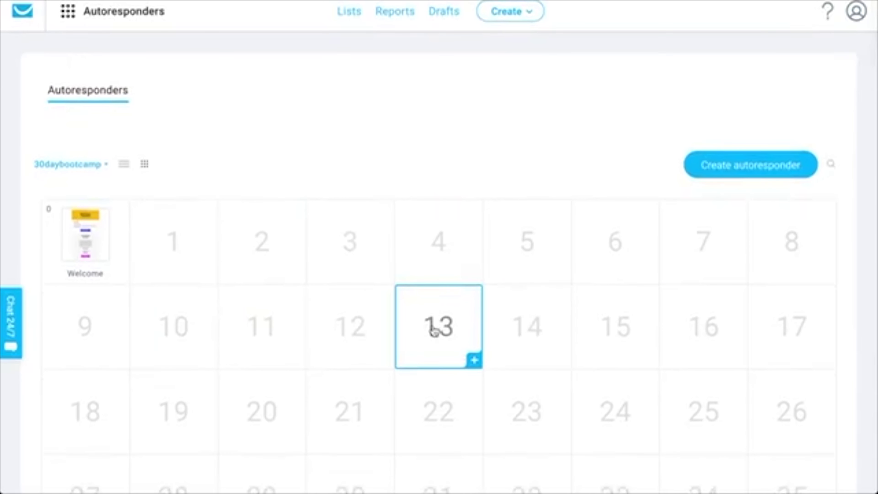
click(147, 23)
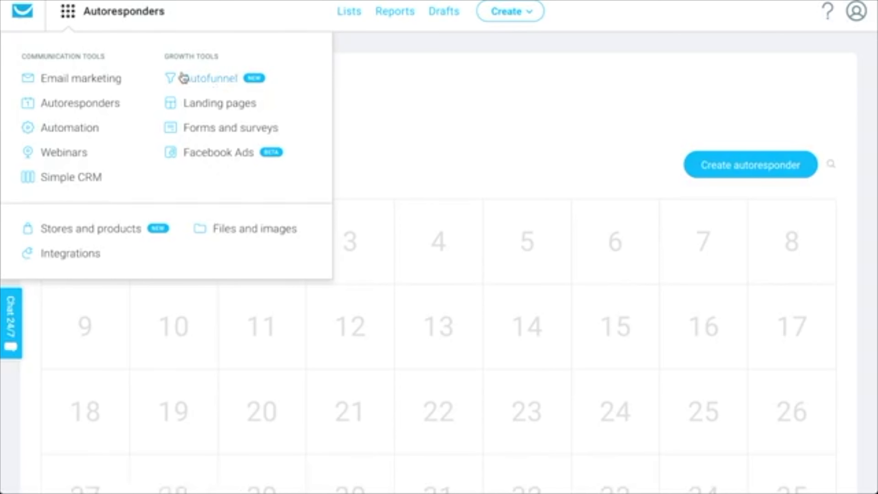
click(518, 149)
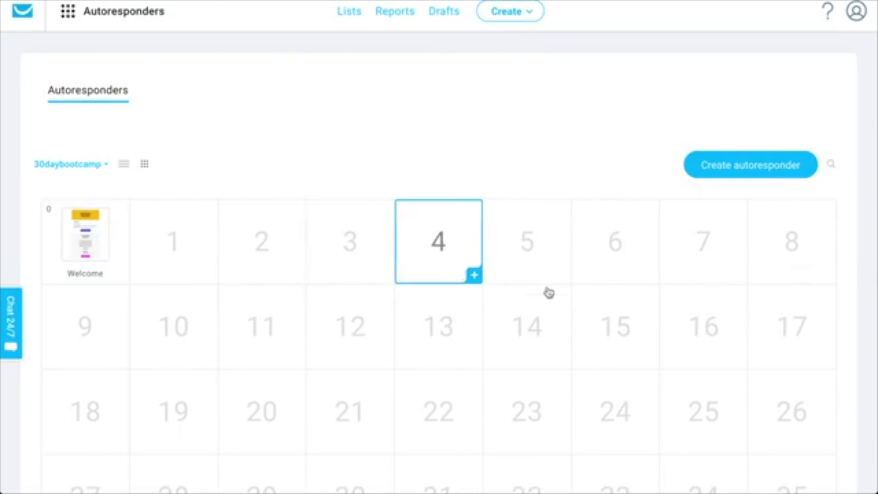
scroll(519, 172, up, 1)
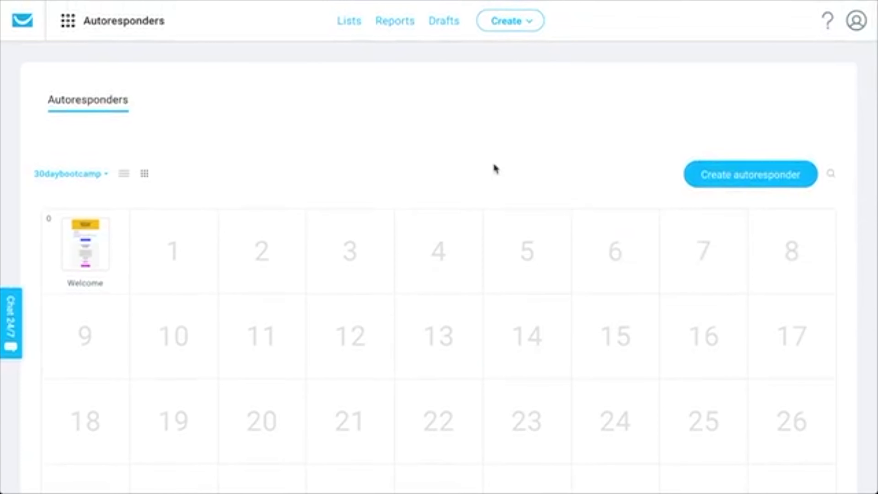
- Go to Landing pages and start creating a new landing page instead of restoring the autosaved design
click(116, 28)
click(210, 122)
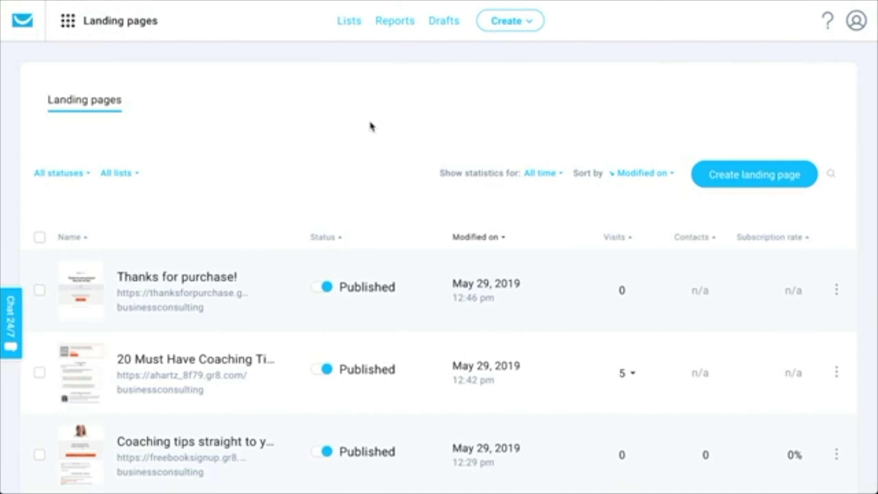
click(753, 190)
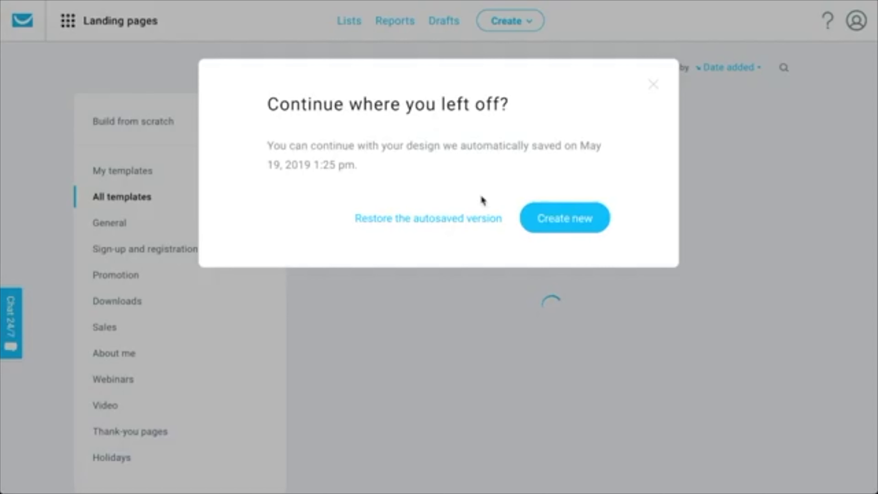
click(575, 225)
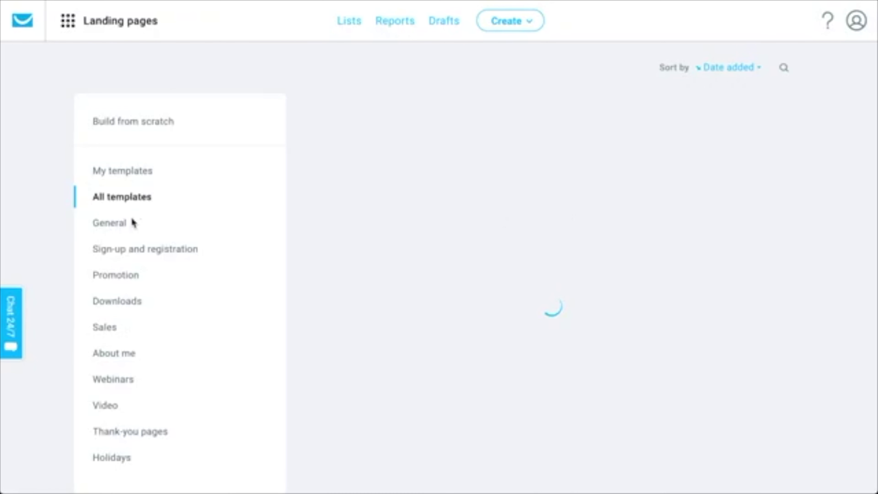
- Choose the Monster & Co. Publishing House template, name the landing page "Sign up page" and continue to the editor
scroll(132, 219, down, 3)
scroll(353, 178, up, 3)
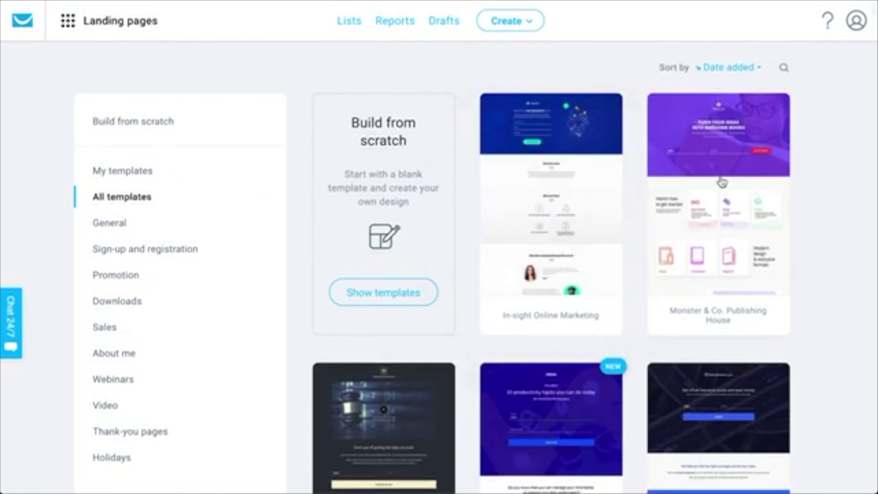
click(726, 200)
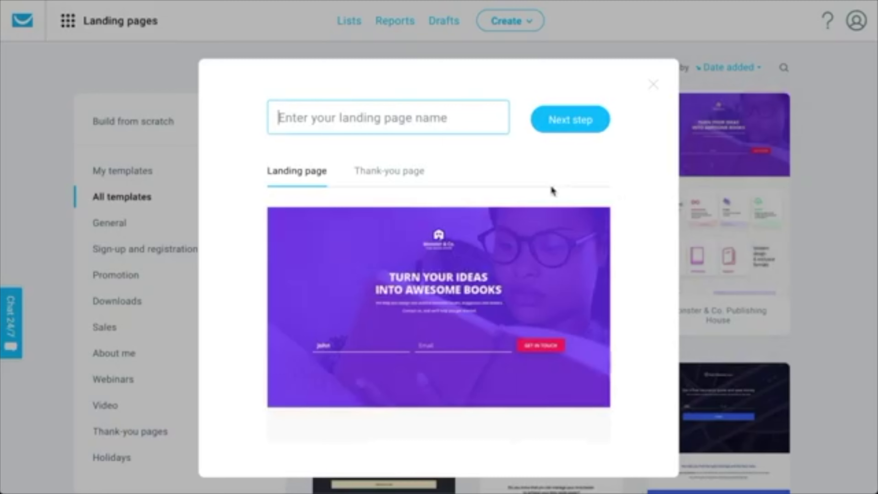
text(Sign up page)
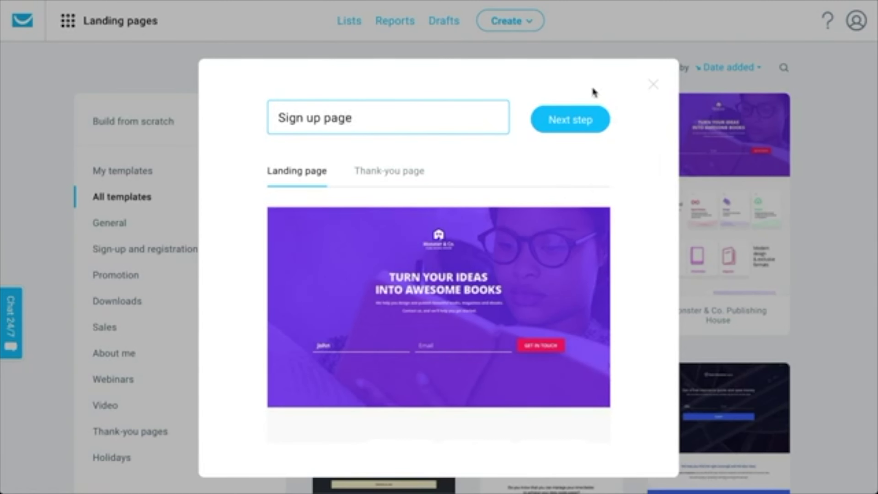
click(592, 126)
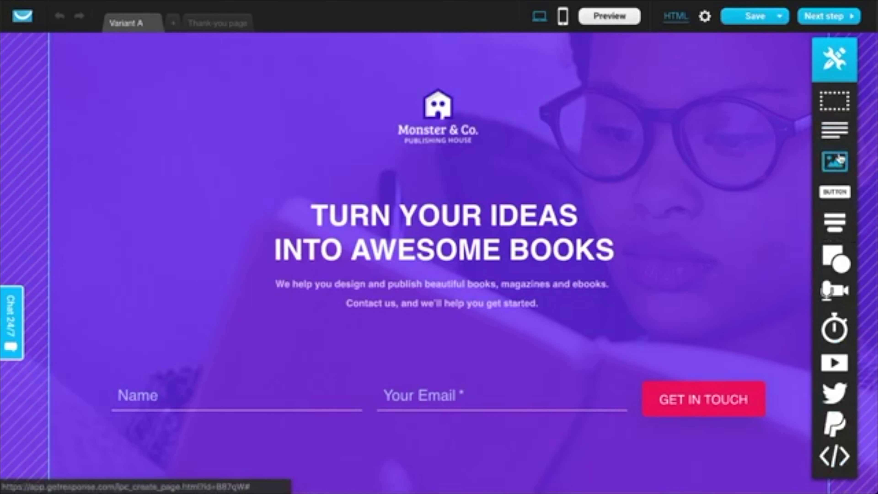
- Examine the text block, its formatting options and the web form fields on Variant A of the landing page
scroll(608, 153, down, 3)
click(542, 100)
click(492, 171)
click(488, 174)
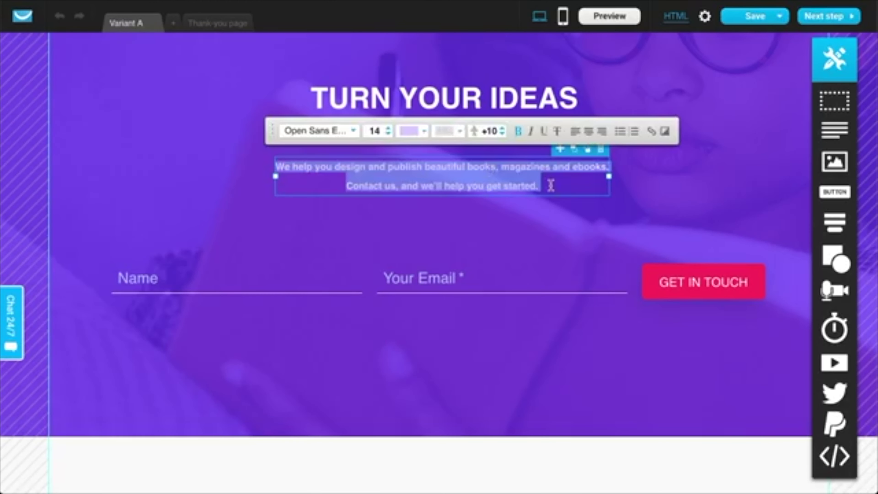
click(523, 264)
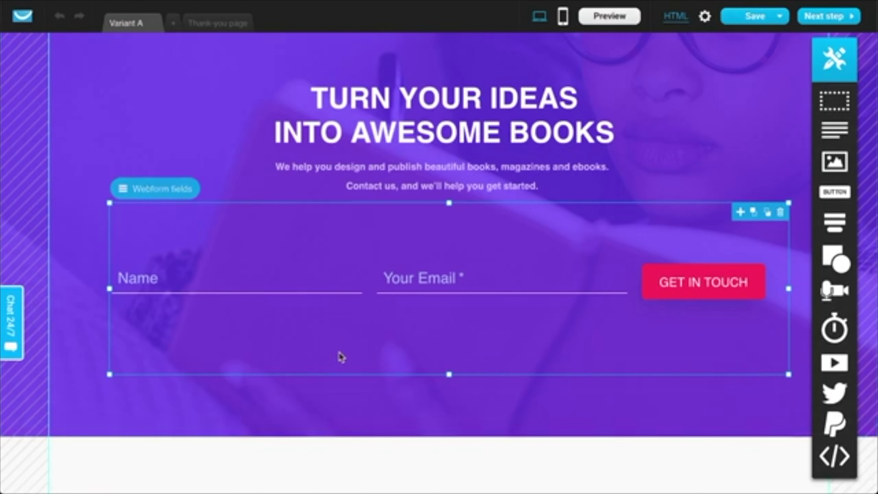
scroll(341, 357, down, 20)
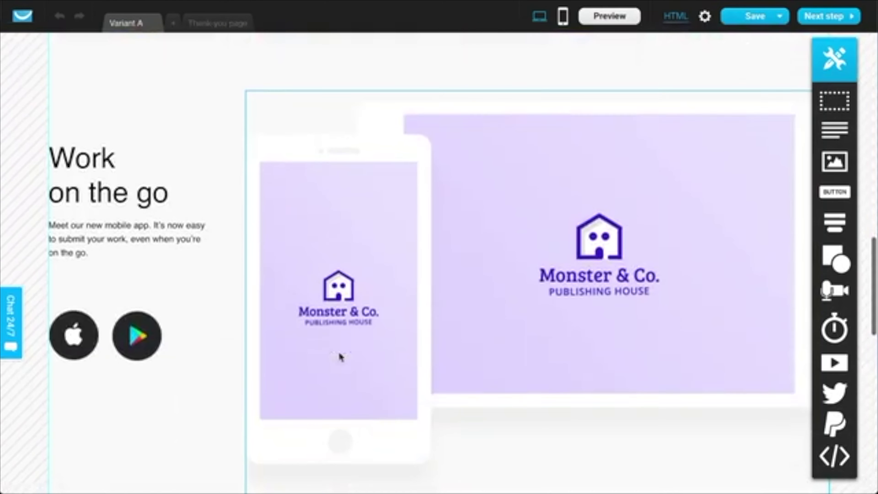
- Review the thank-you page and the remaining sections of Variant A down to its closing sign-up form
click(238, 28)
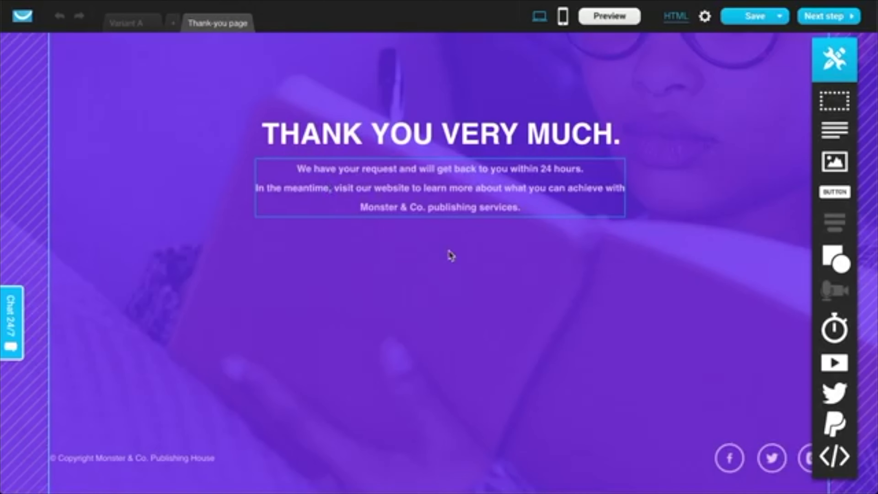
scroll(474, 117, up, 4)
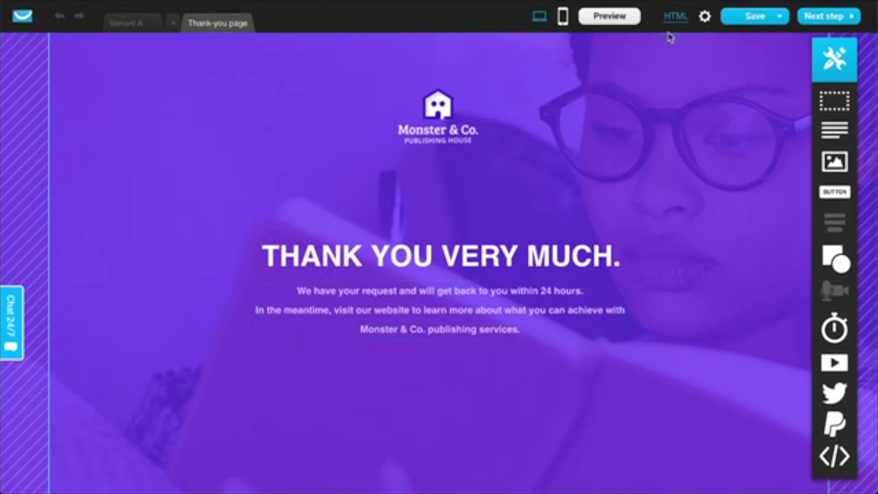
scroll(535, 218, down, 3)
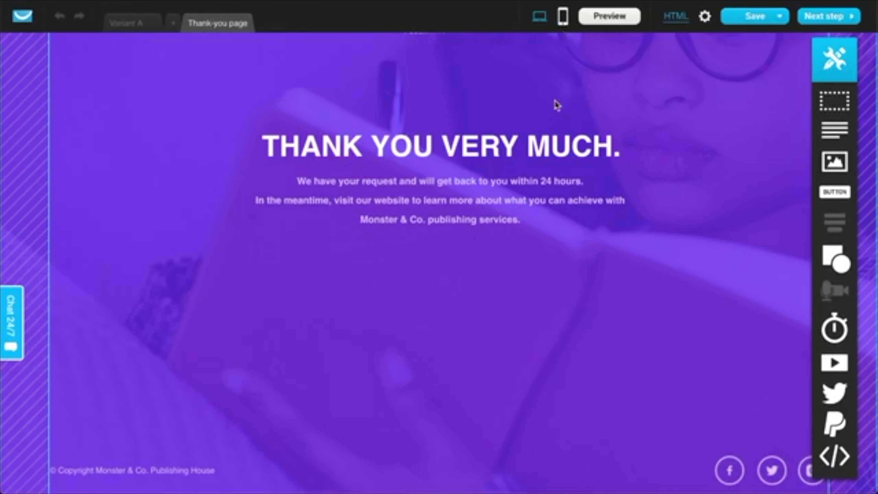
scroll(555, 103, up, 4)
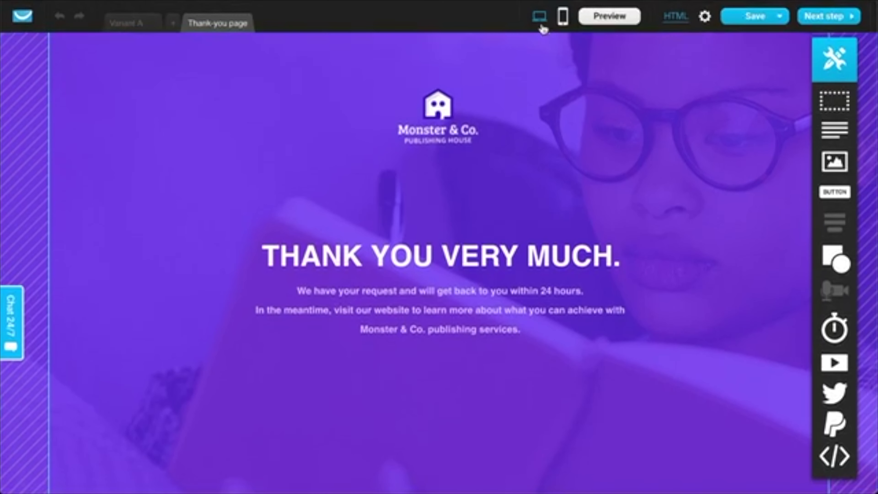
click(128, 24)
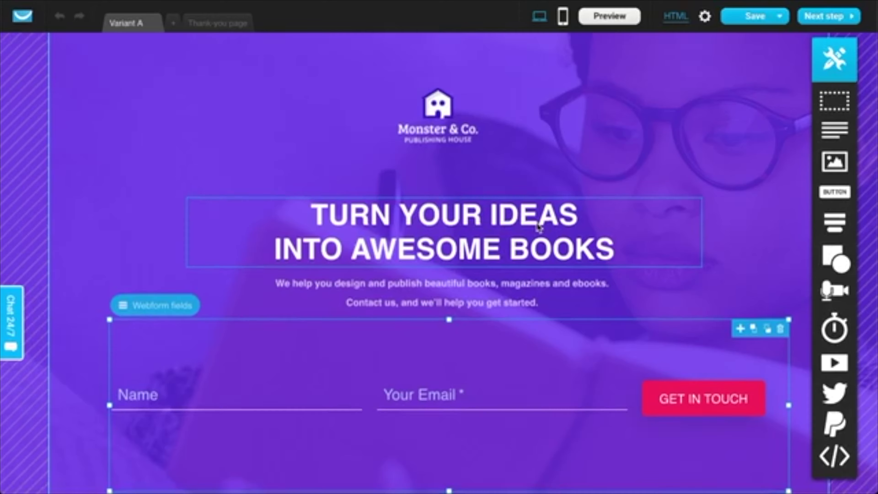
scroll(539, 226, down, 15)
scroll(541, 215, down, 20)
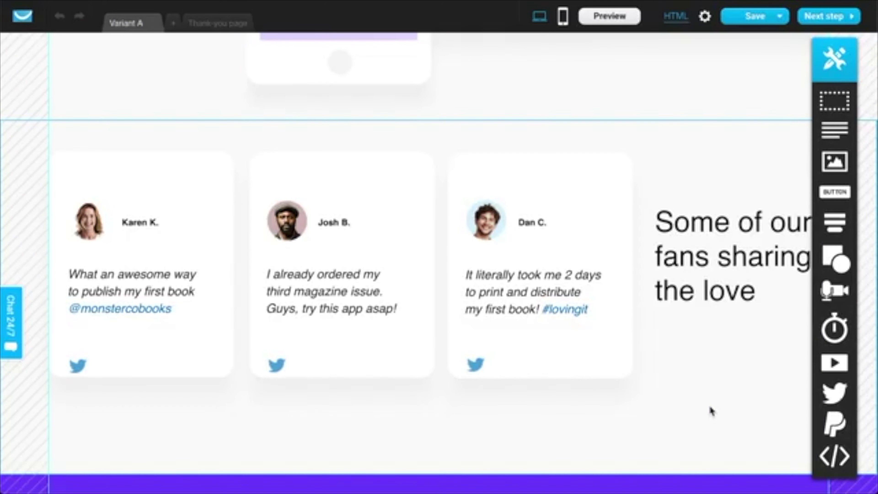
scroll(711, 412, down, 10)
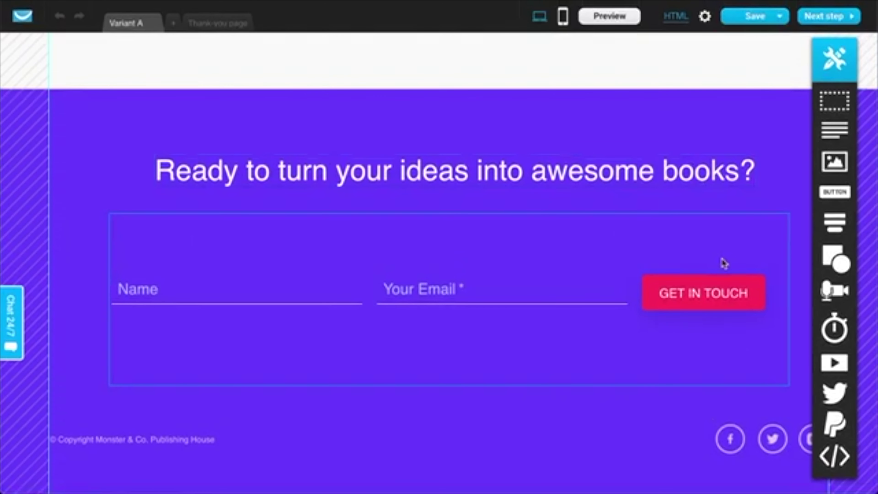
scroll(723, 261, up, 1)
click(842, 17)
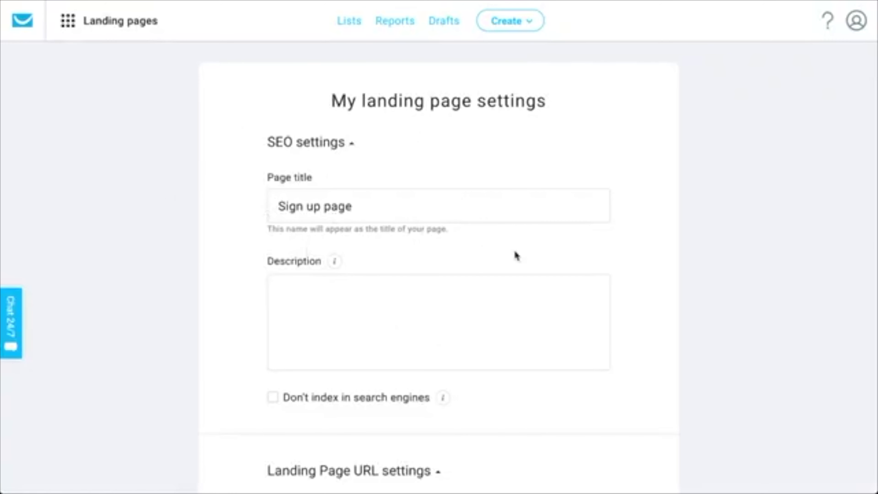
scroll(612, 231, down, 7)
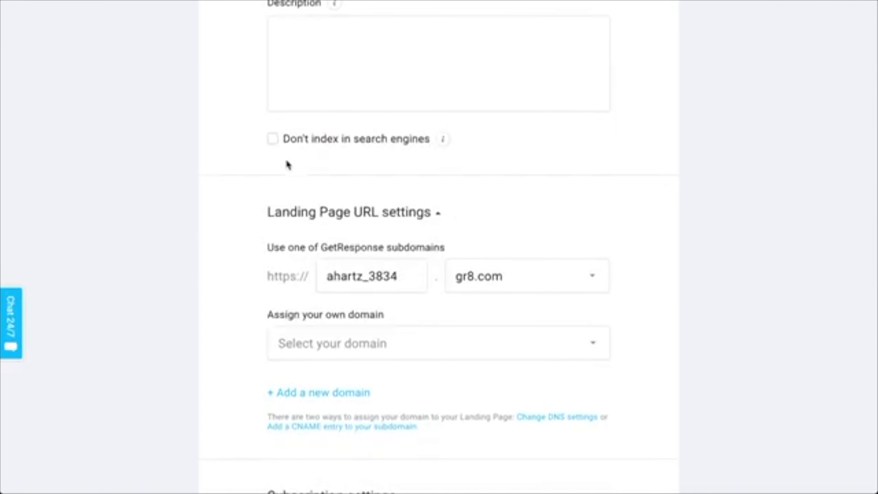
scroll(339, 200, down, 4)
click(401, 209)
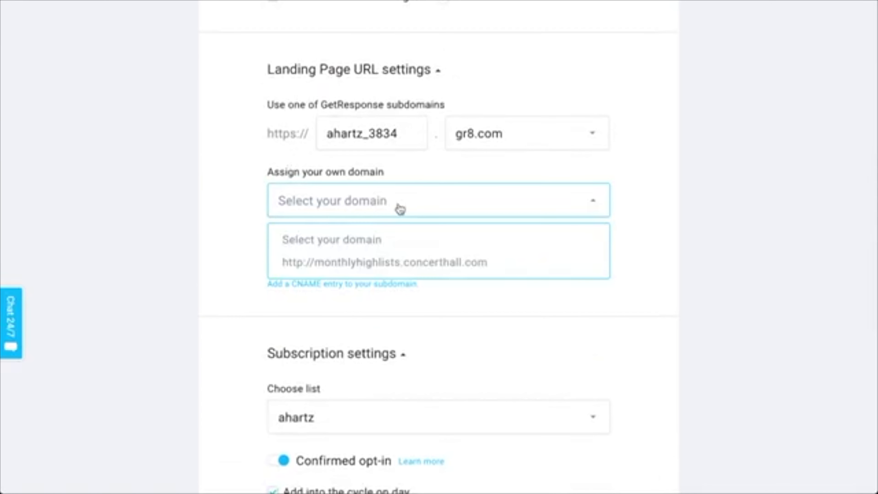
click(352, 264)
click(318, 206)
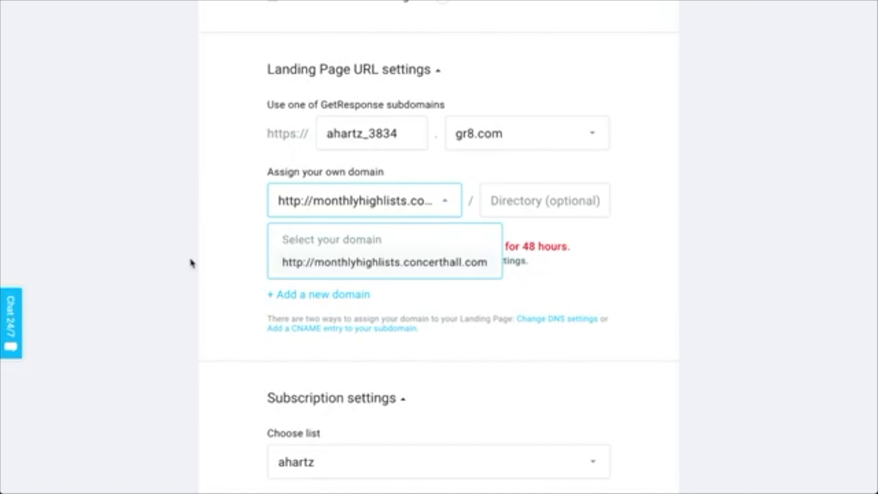
click(547, 225)
- Check the available GetResponse domains, keep gr8.com and set the landing page's subdomain to "freeebooksignups"
scroll(545, 201, up, 2)
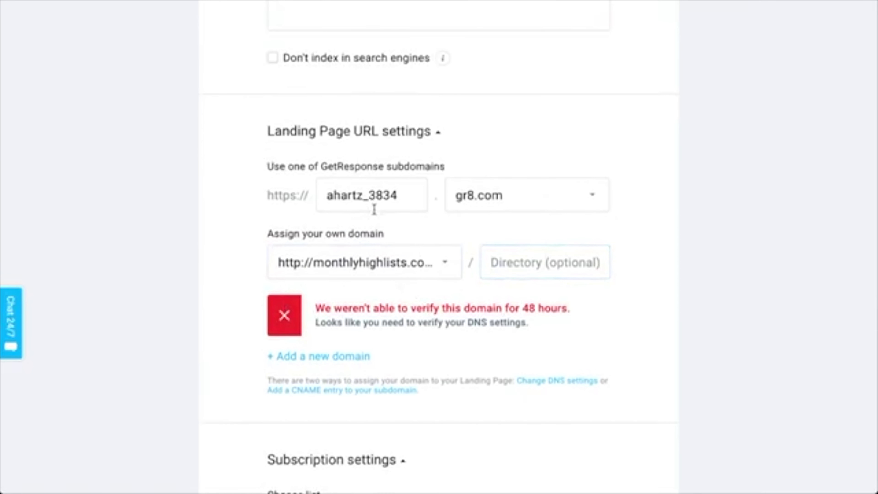
scroll(408, 224, up, 1)
click(479, 209)
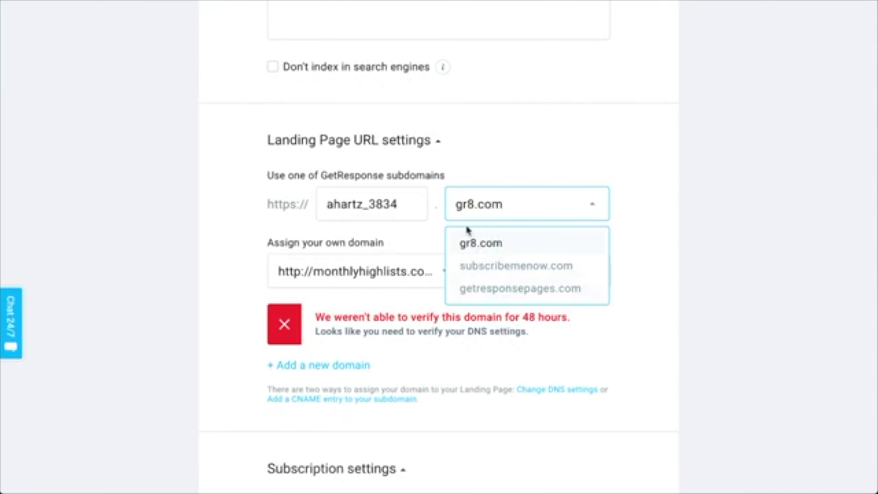
click(336, 204)
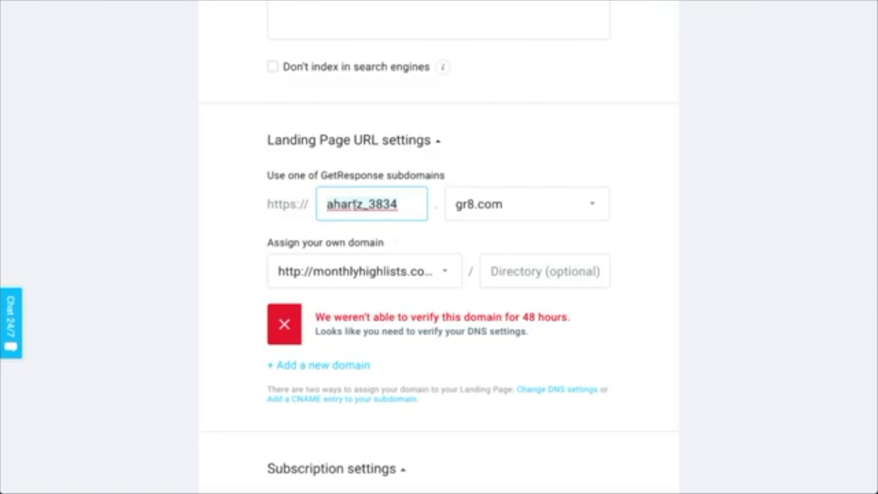
text(fre)
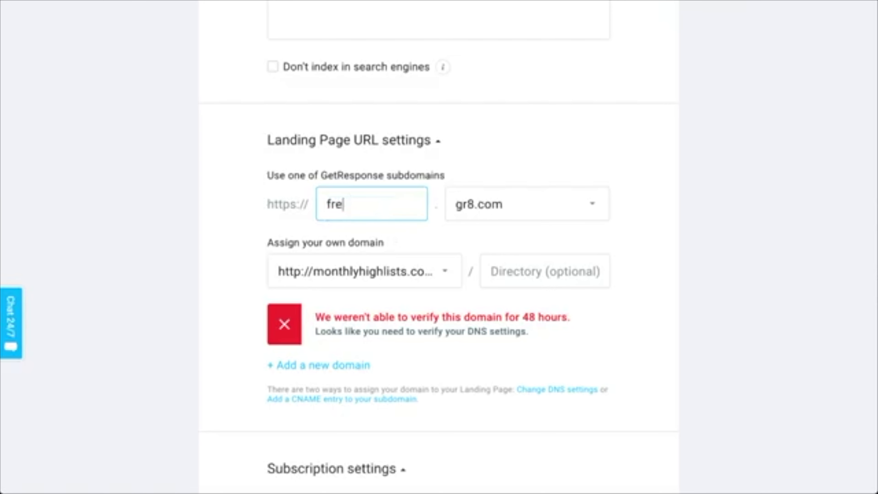
text(eebooksignups)
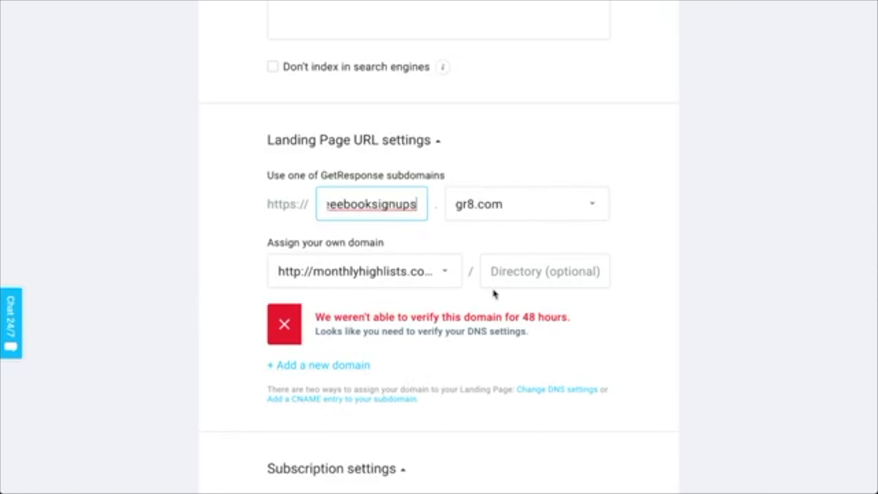
- Go to the forms and surveys section and review the list of existing signup forms
scroll(471, 381, up, 10)
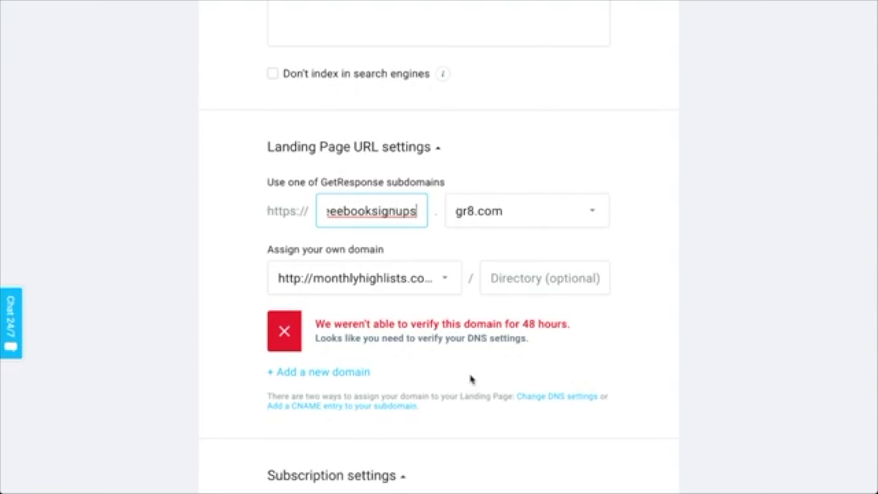
click(124, 35)
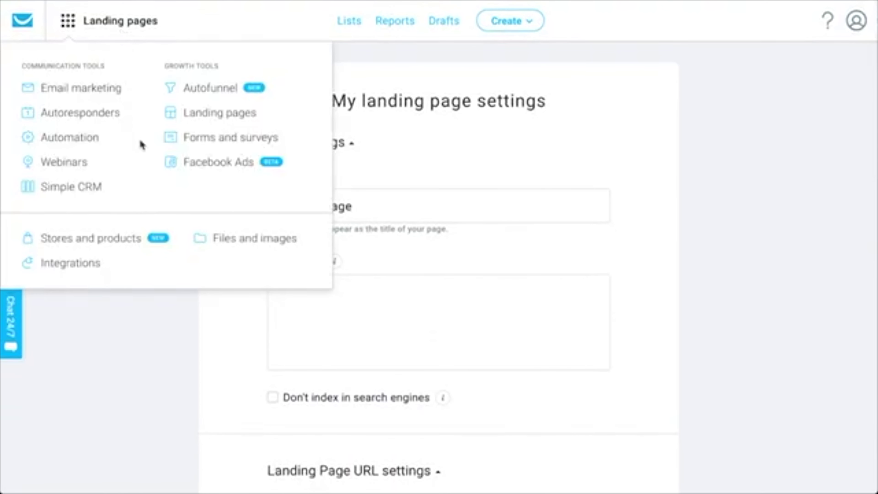
click(246, 139)
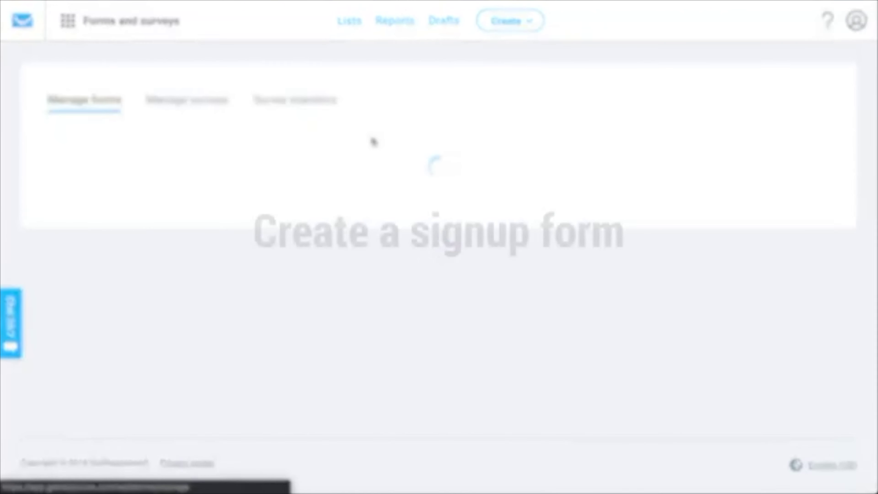
scroll(581, 288, down, 3)
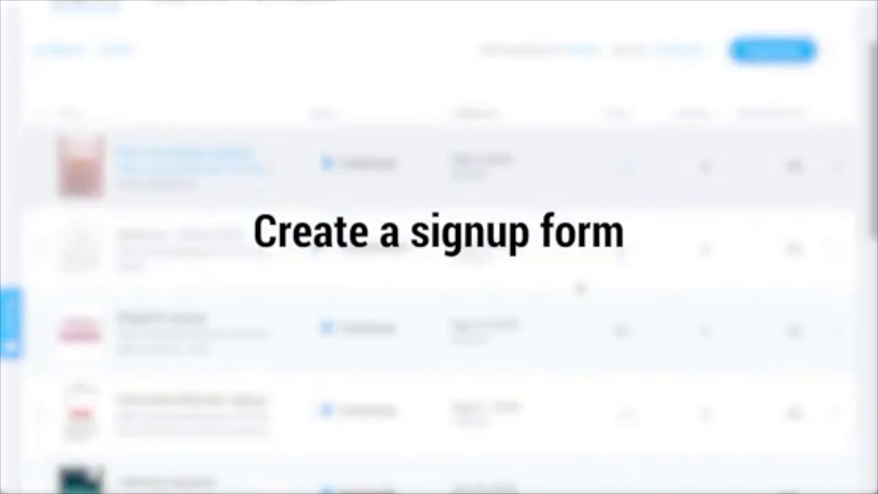
scroll(581, 289, up, 3)
scroll(218, 236, down, 1)
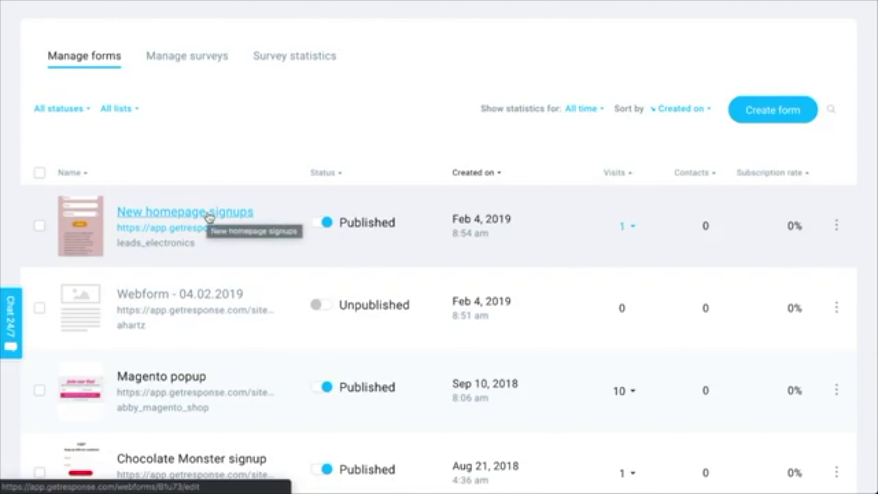
scroll(373, 188, up, 2)
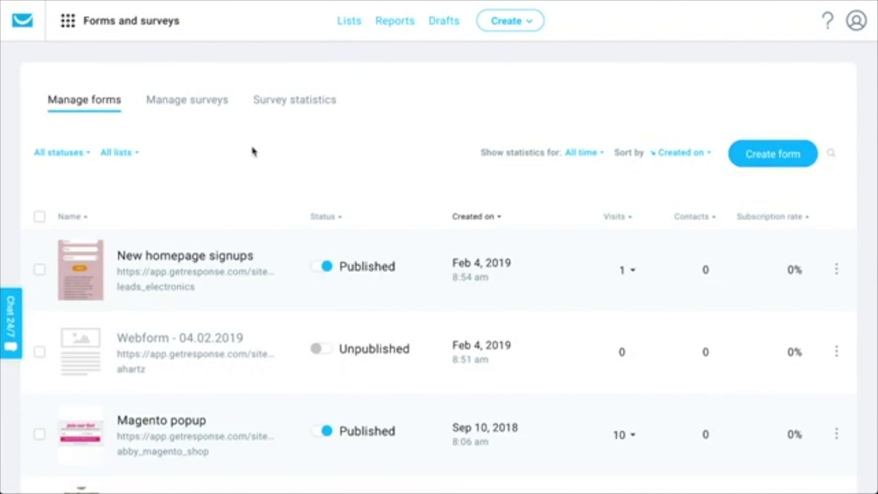
- Go to the automation section and start creating a new workflow
click(112, 24)
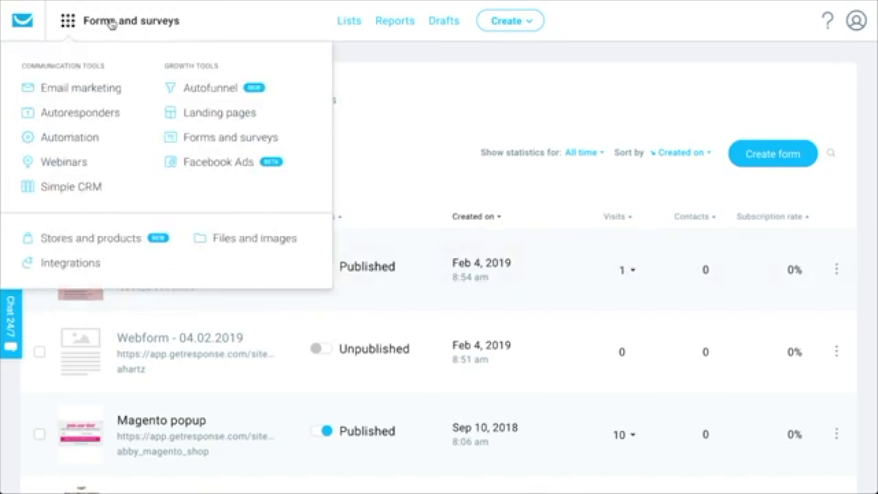
click(76, 149)
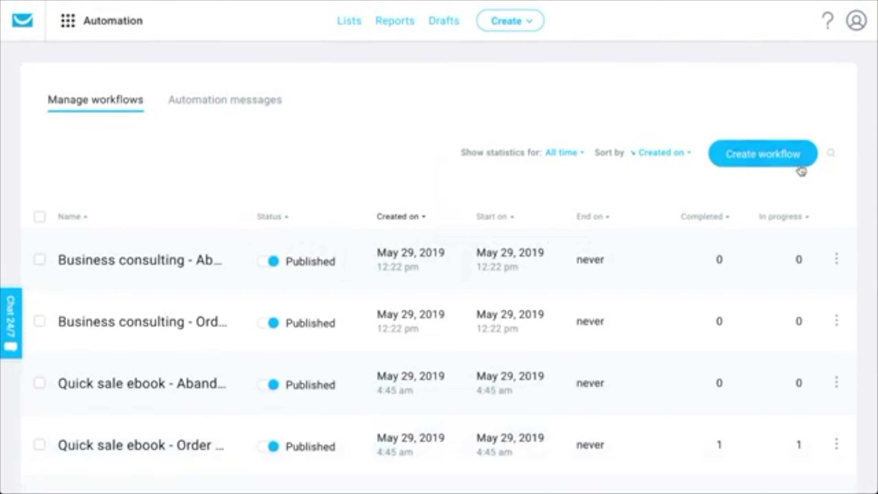
click(796, 163)
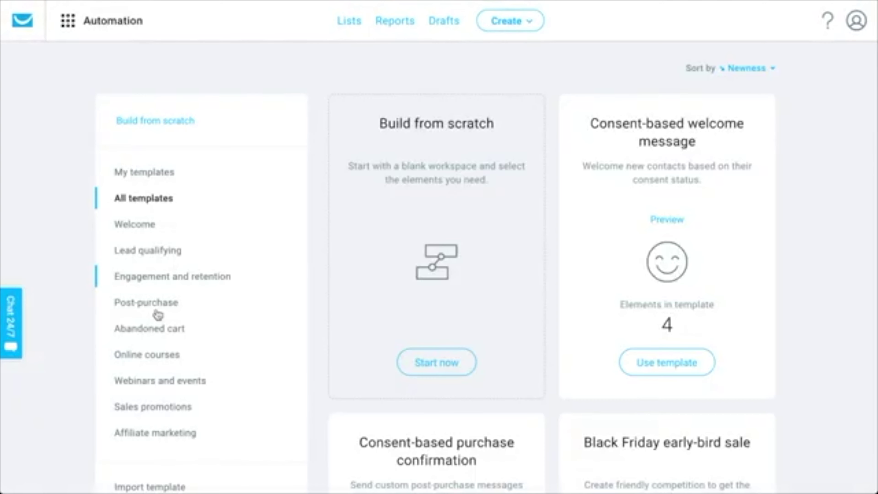
- Examine the workflow template categories and the full collection of automation templates
scroll(111, 391, down, 4)
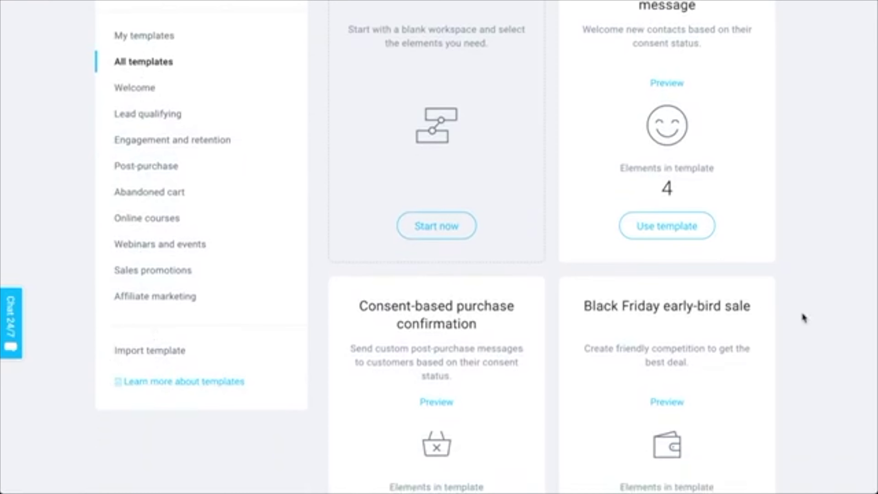
scroll(845, 290, down, 1)
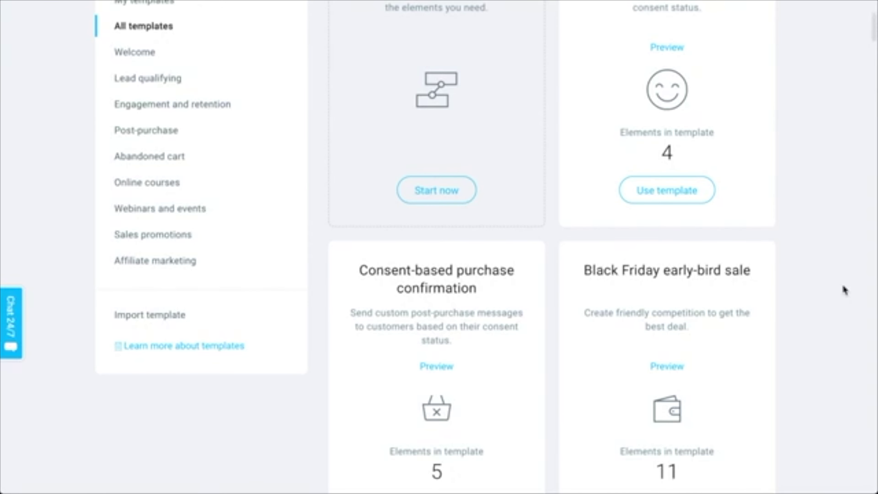
scroll(844, 290, down, 6)
scroll(690, 182, up, 9)
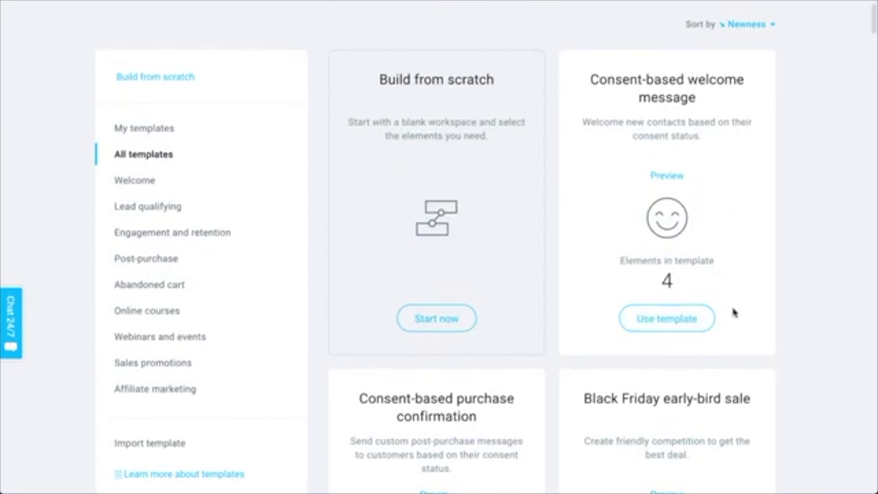
scroll(733, 310, down, 15)
scroll(516, 298, down, 4)
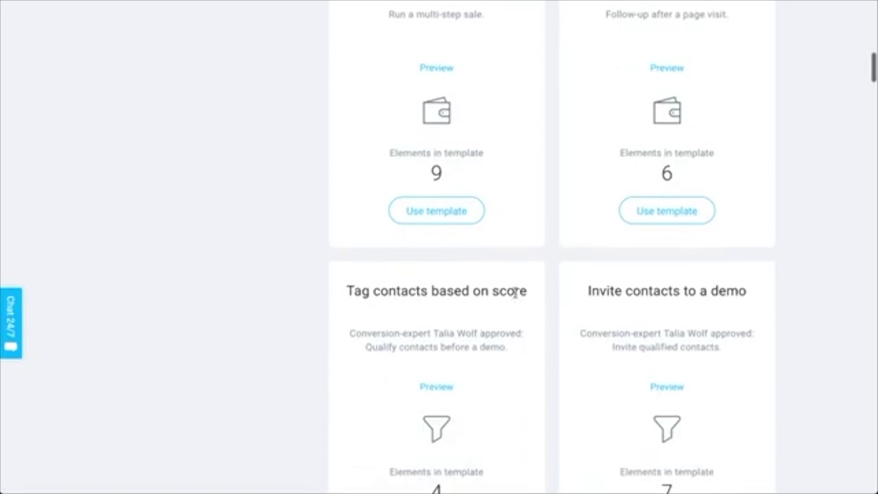
scroll(516, 293, down, 13)
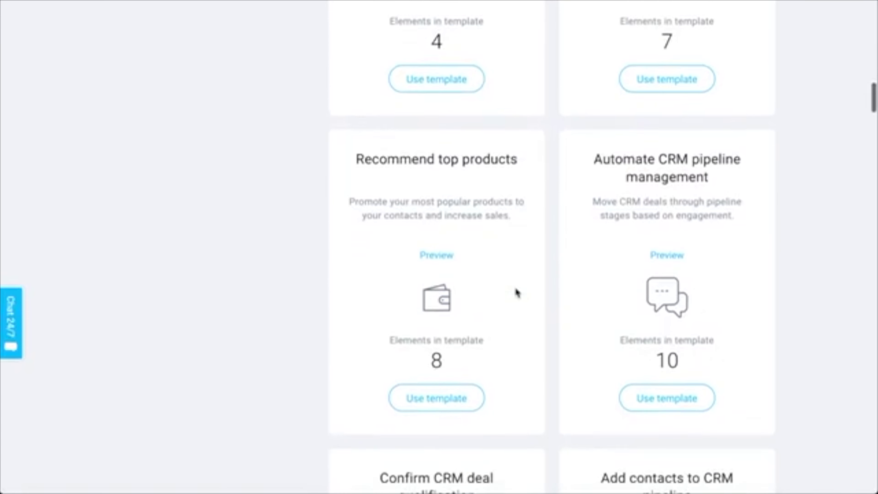
scroll(518, 293, up, 6)
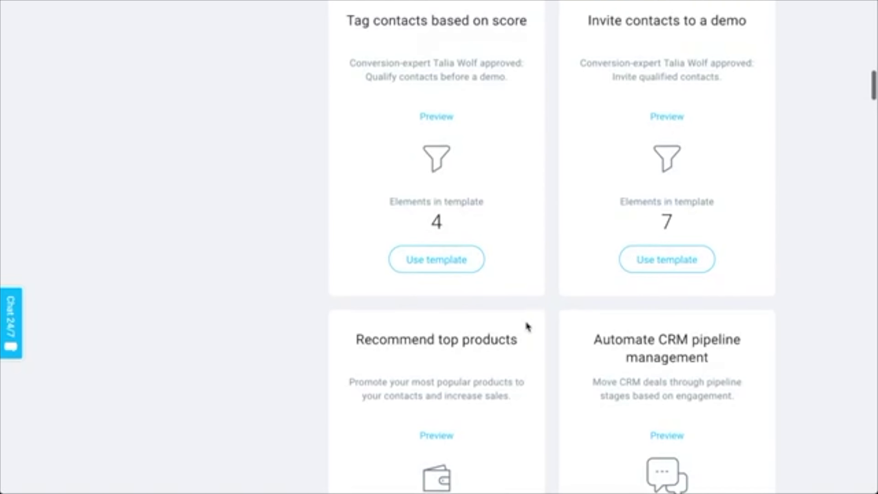
scroll(527, 327, down, 19)
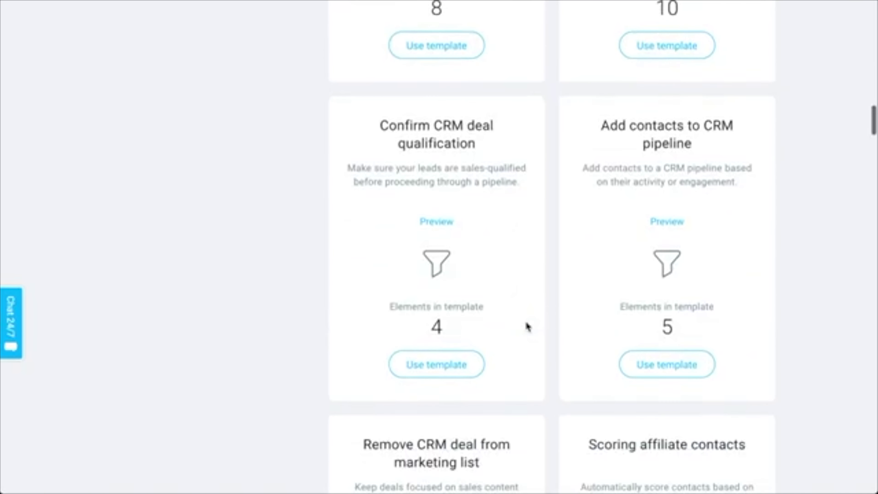
scroll(527, 326, down, 5)
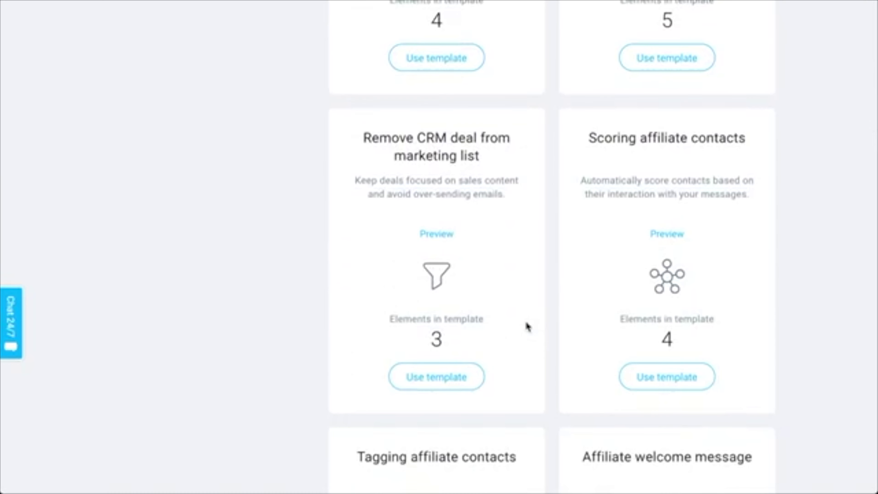
scroll(527, 327, down, 8)
scroll(726, 273, down, 5)
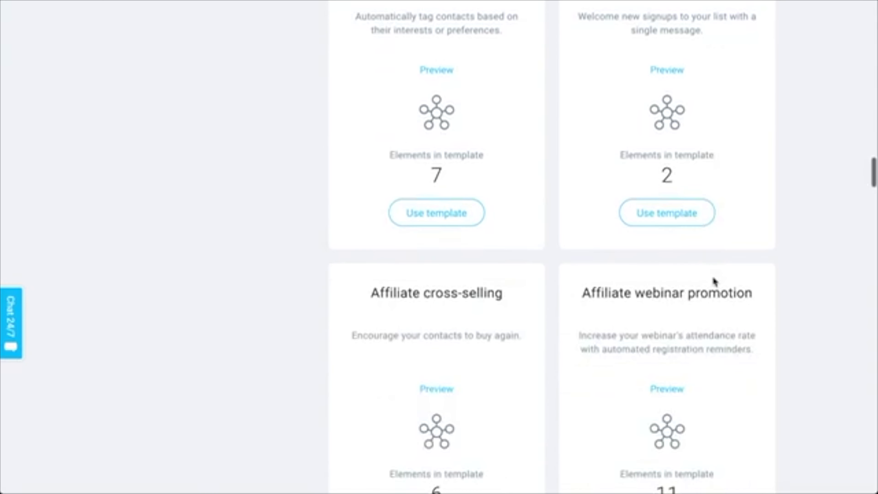
scroll(358, 255, up, 20)
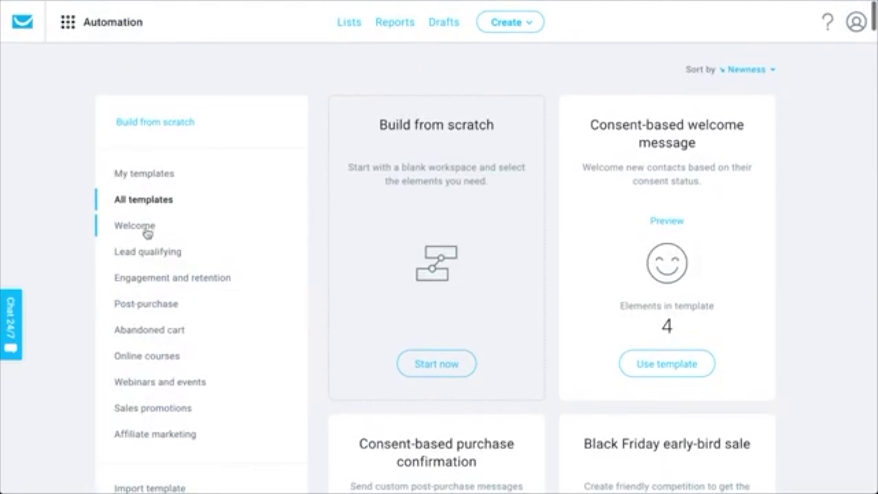
- Filter the templates to the Welcome category and start a workflow from the Simple welcome message template
click(145, 228)
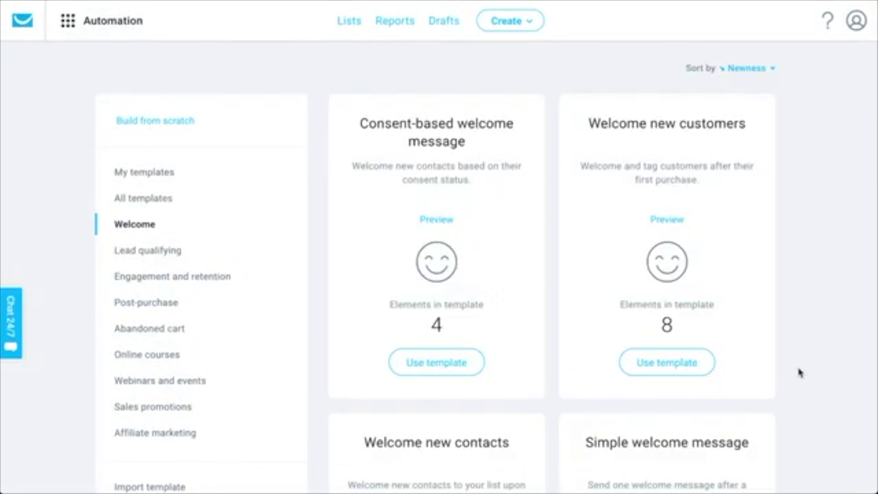
scroll(795, 367, down, 3)
scroll(798, 370, up, 3)
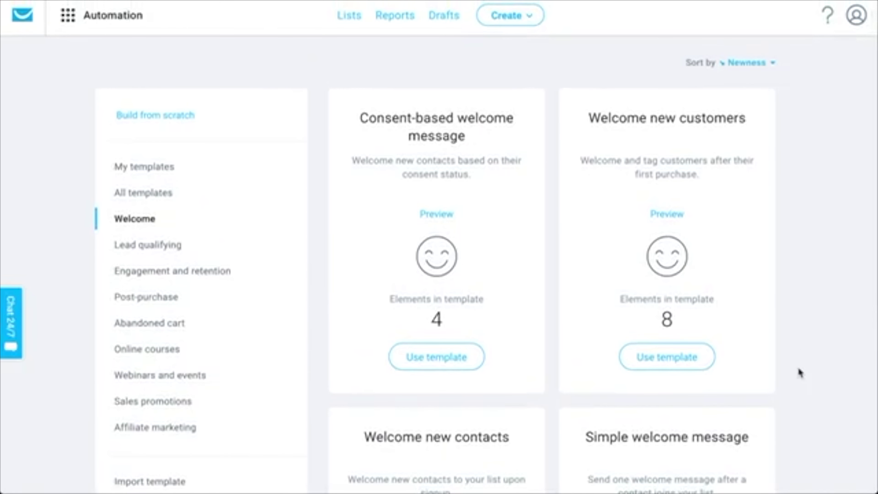
scroll(799, 373, down, 7)
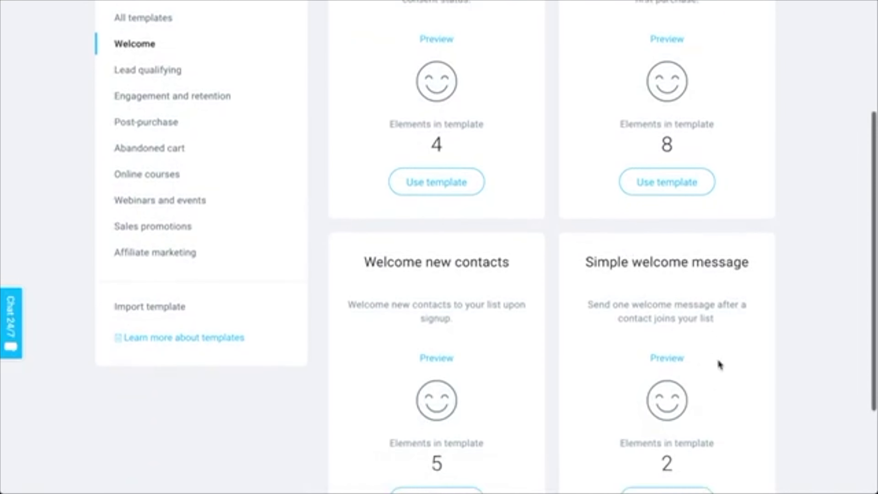
click(687, 424)
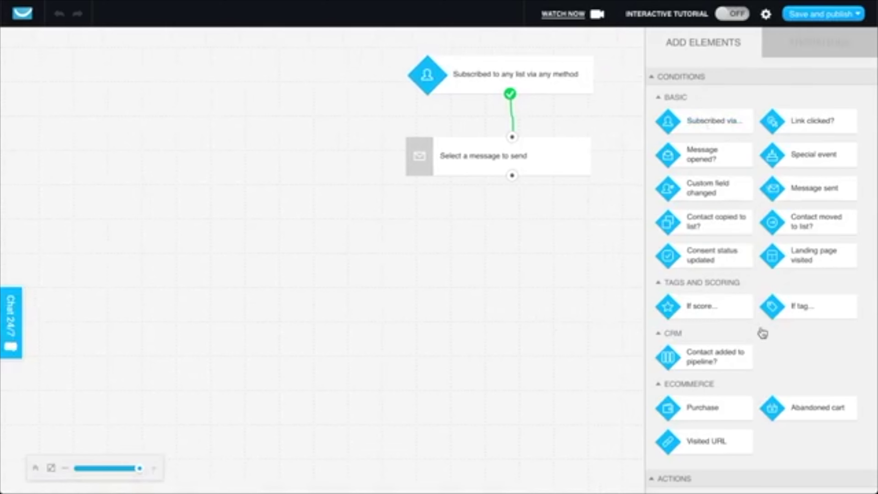
- Review the available workflow elements and set the subscription condition to the specific list 30daybootcamp
scroll(764, 333, down, 12)
scroll(763, 333, up, 8)
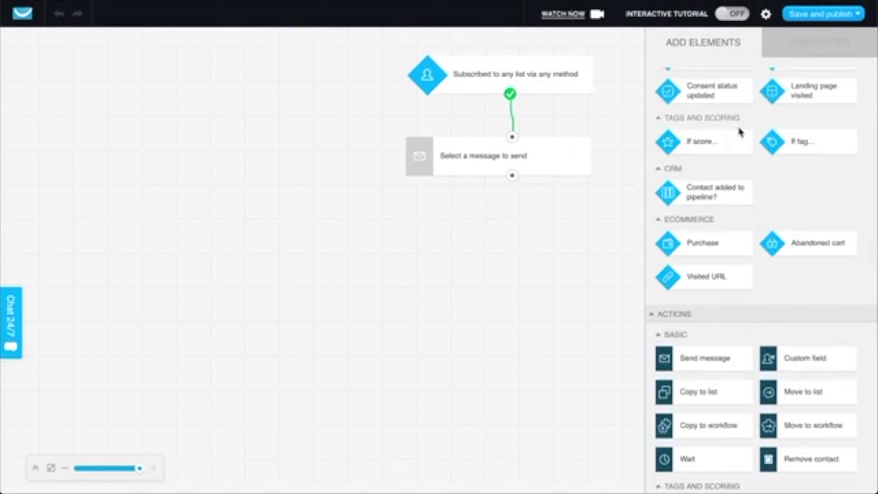
scroll(733, 133, up, 4)
click(578, 91)
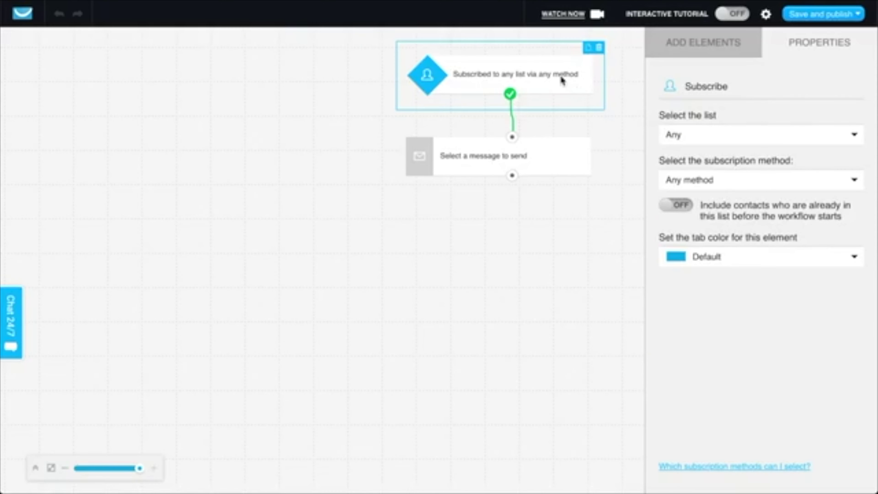
click(686, 133)
click(679, 169)
click(683, 170)
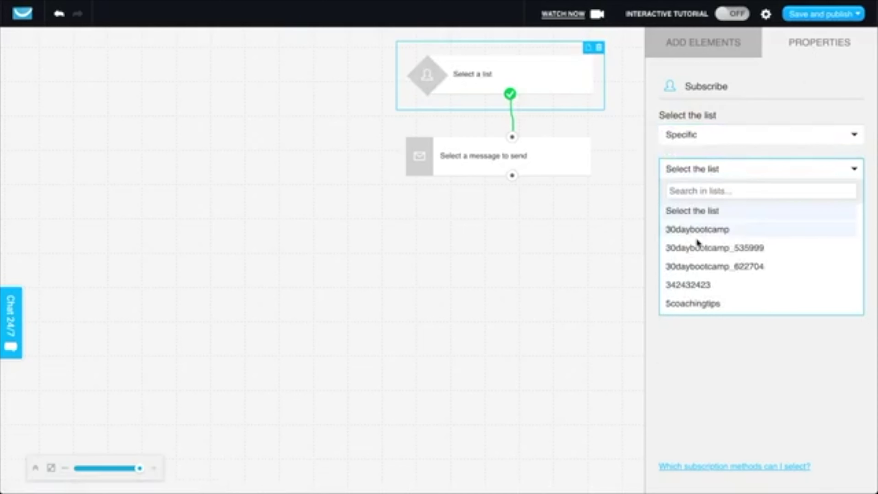
click(696, 238)
- Assign the Welcome draft to the send message action, copying it as an automation message with the original list's footer language
click(543, 157)
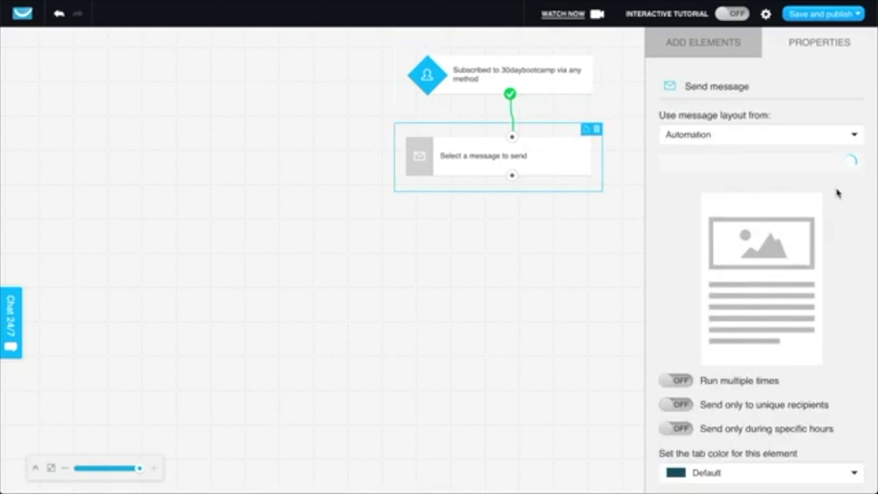
click(752, 167)
scroll(729, 232, down, 1)
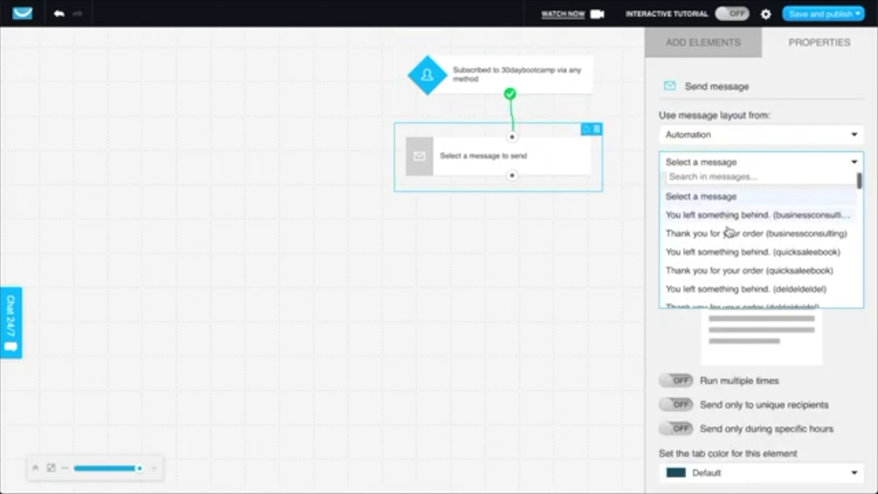
scroll(729, 233, down, 10)
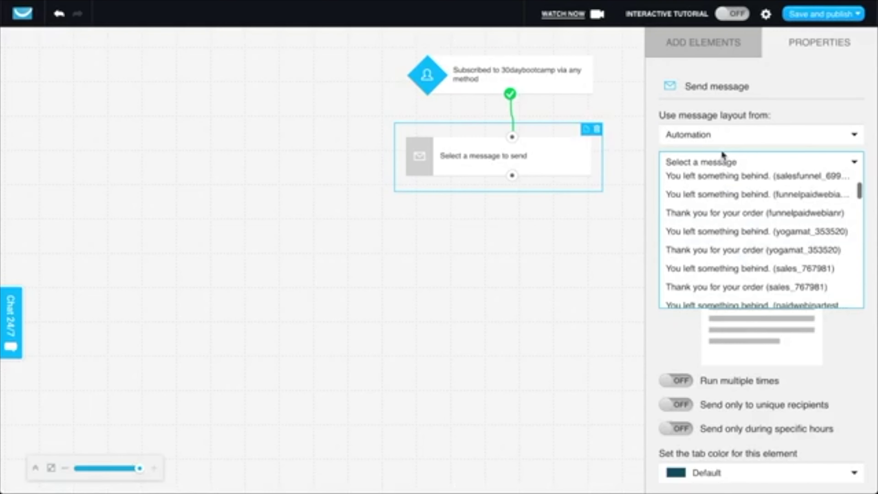
click(722, 139)
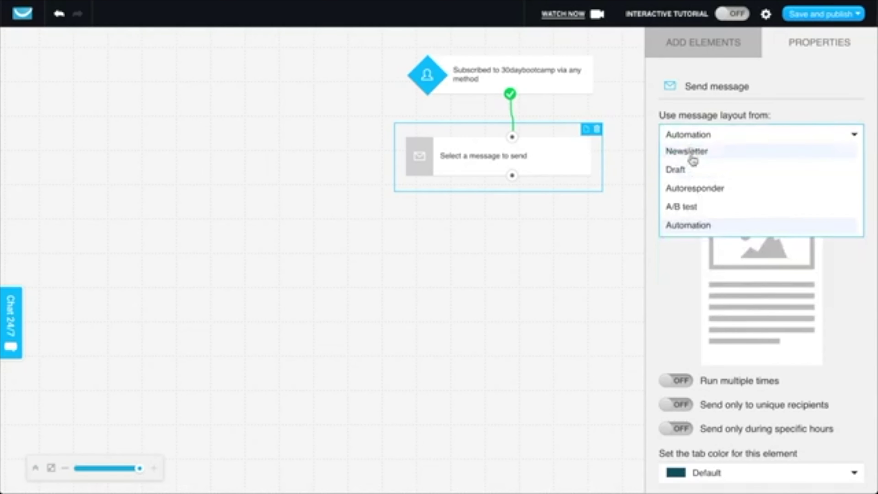
click(680, 170)
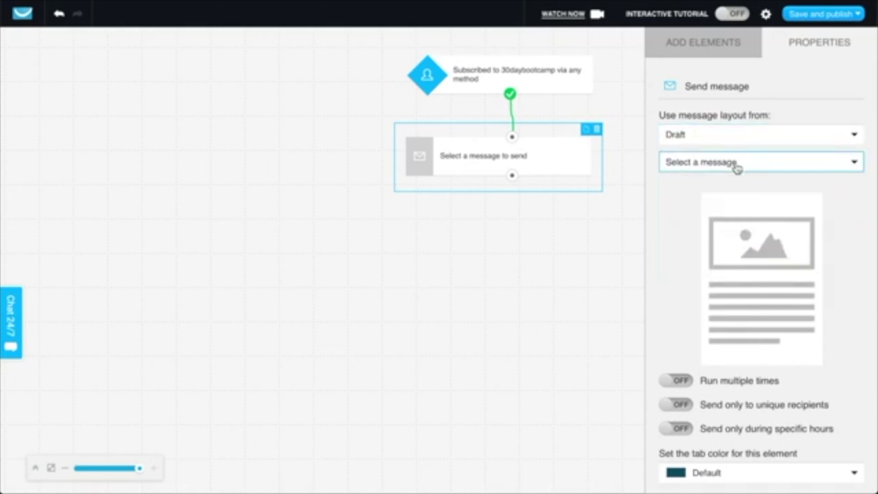
click(737, 169)
click(717, 233)
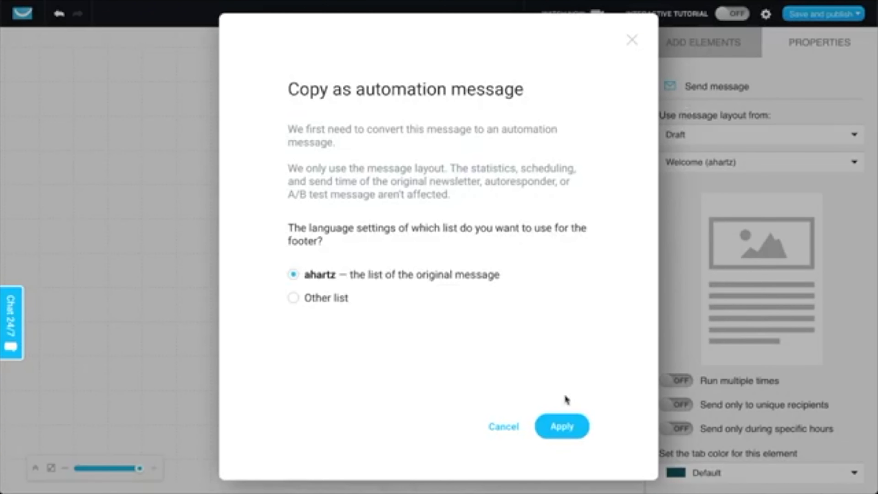
click(563, 429)
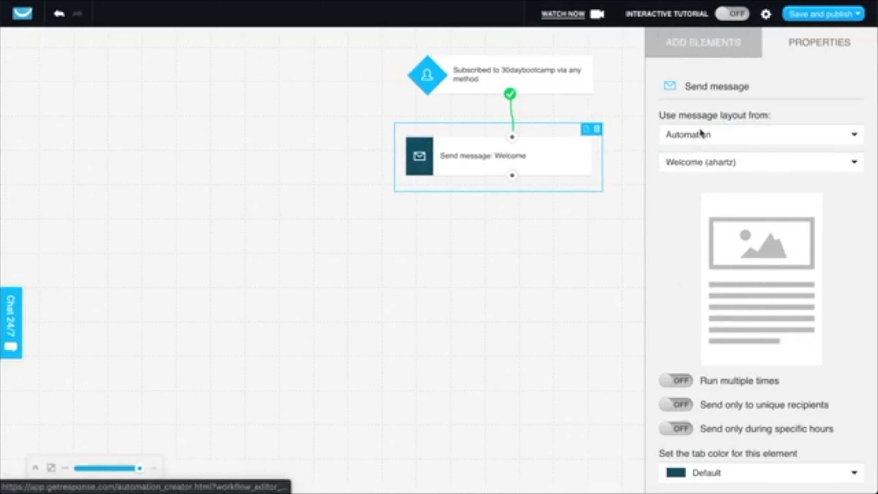
- Look through the conditions and actions that can be added to the workflow
click(701, 45)
scroll(663, 400, down, 10)
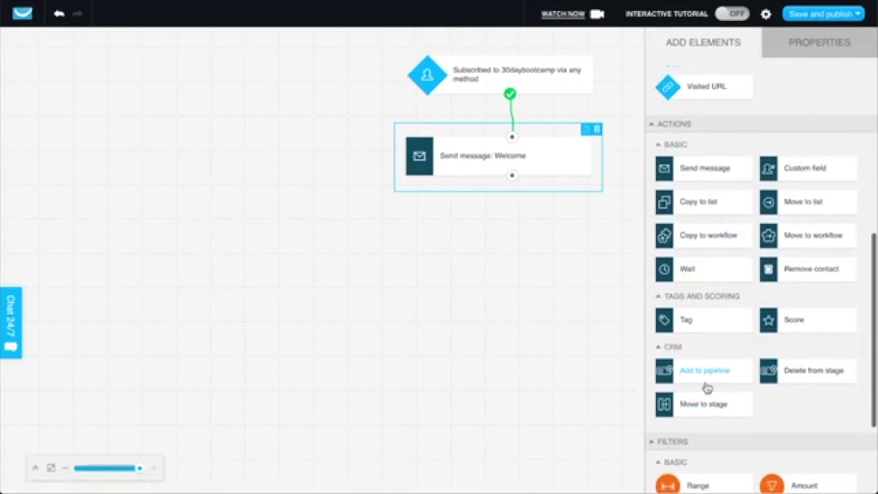
scroll(708, 387, up, 10)
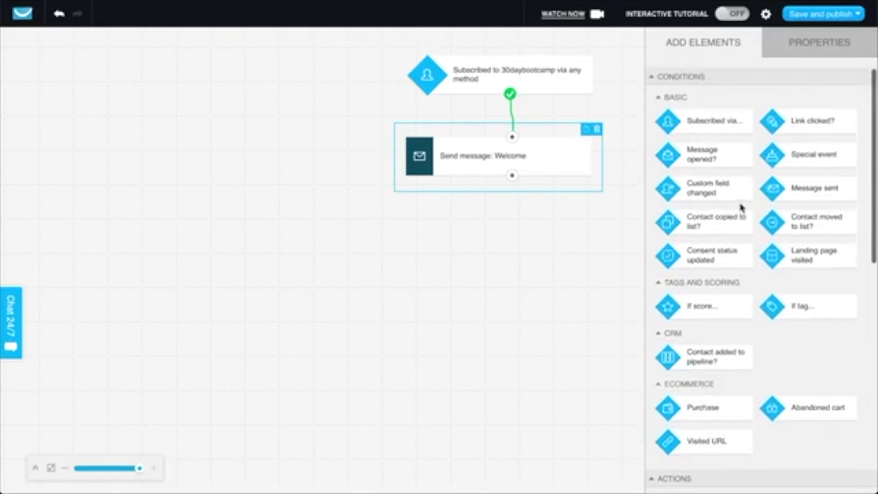
- Add a Message opened? condition linked below the Welcome send message action, and save and exit the workflow without publishing
mouse_move(667, 156)
mouse_down()
mouse_move(545, 167)
mouse_move(449, 261)
mouse_move(482, 233)
mouse_move(512, 176)
mouse_up()
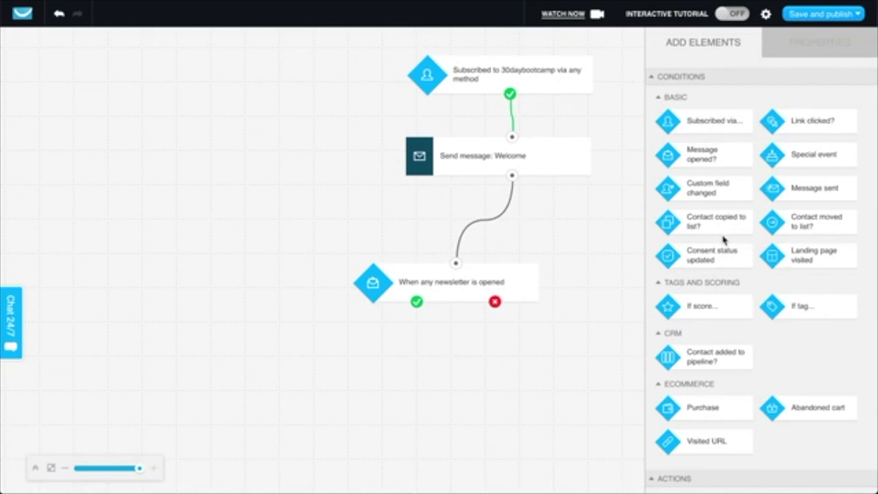
scroll(724, 239, down, 10)
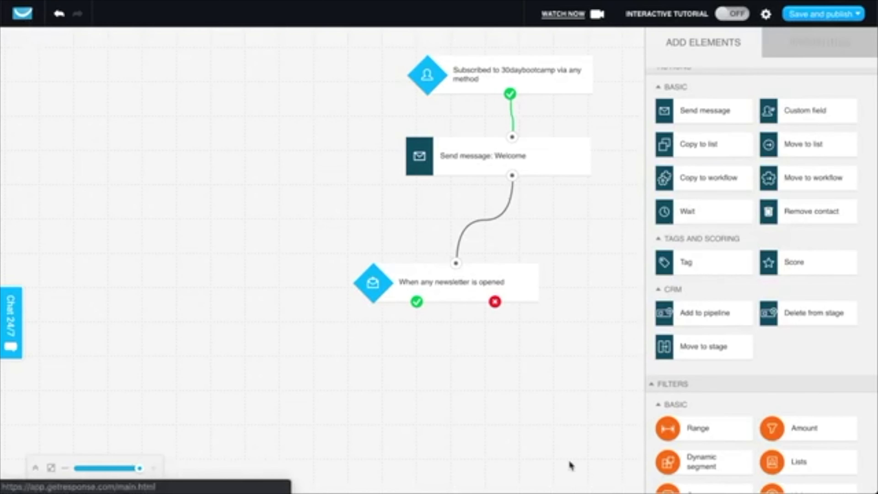
scroll(795, 252, up, 10)
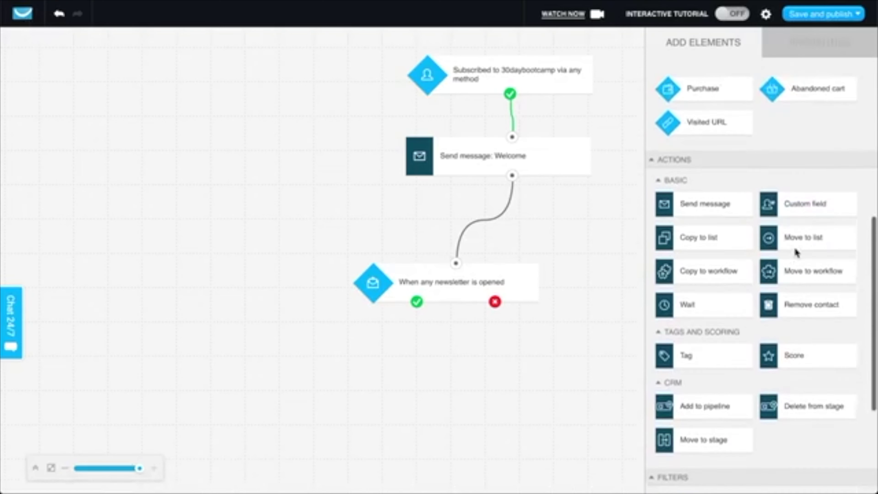
click(790, 19)
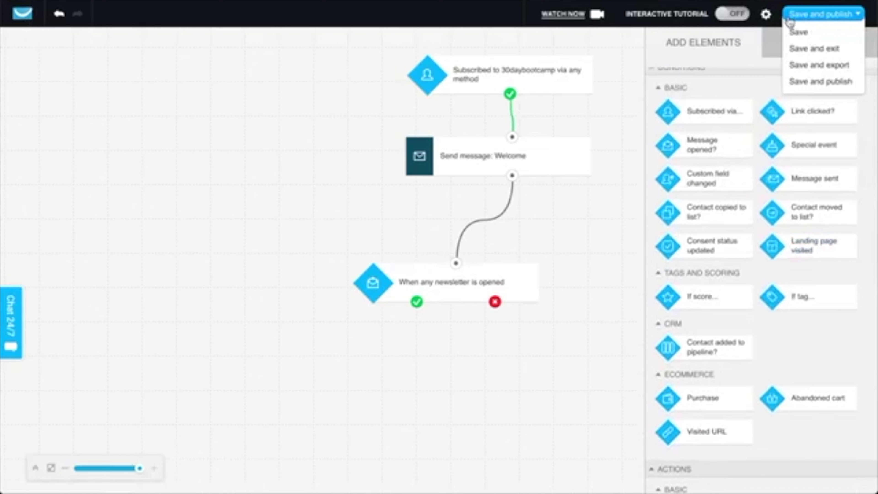
click(812, 49)
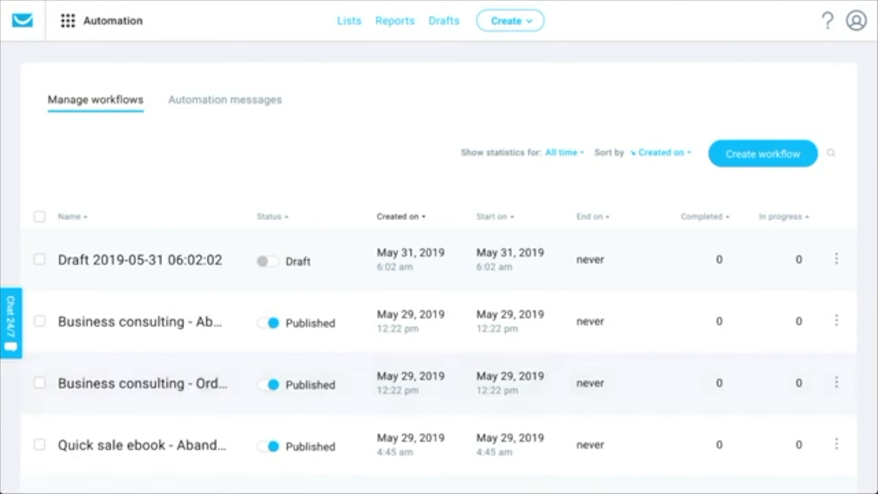
- Go to the Webinars section and start creating a new webinar
click(118, 14)
click(65, 165)
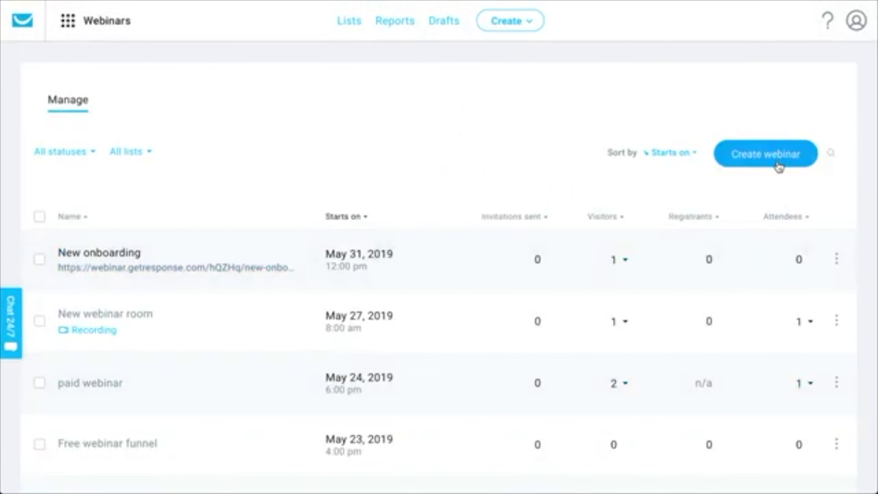
click(779, 167)
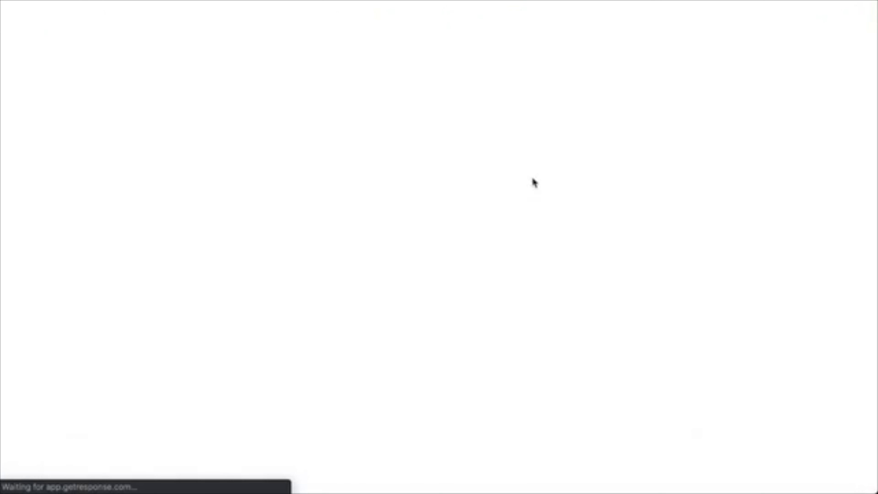
- Review the webinar settings form, including the name, URL, start date, registration, reminder and saving options
scroll(166, 222, down, 2)
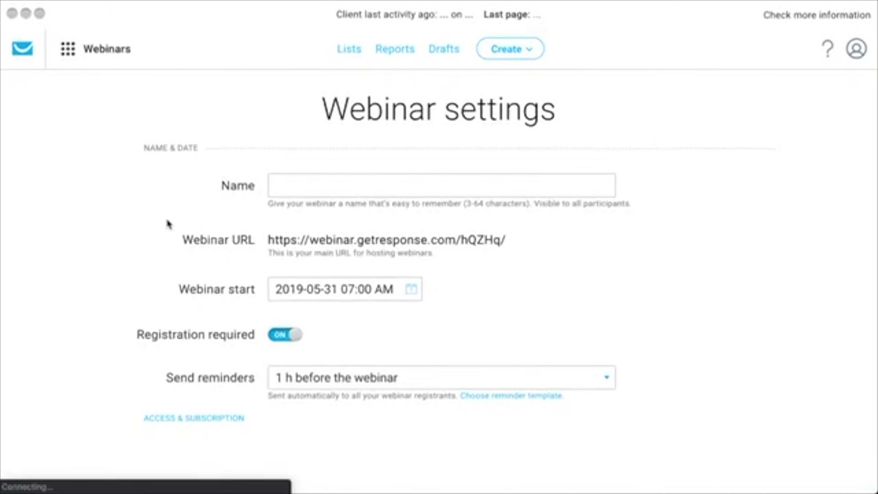
scroll(222, 257, down, 5)
scroll(441, 149, up, 4)
scroll(441, 149, down, 2)
scroll(441, 149, up, 2)
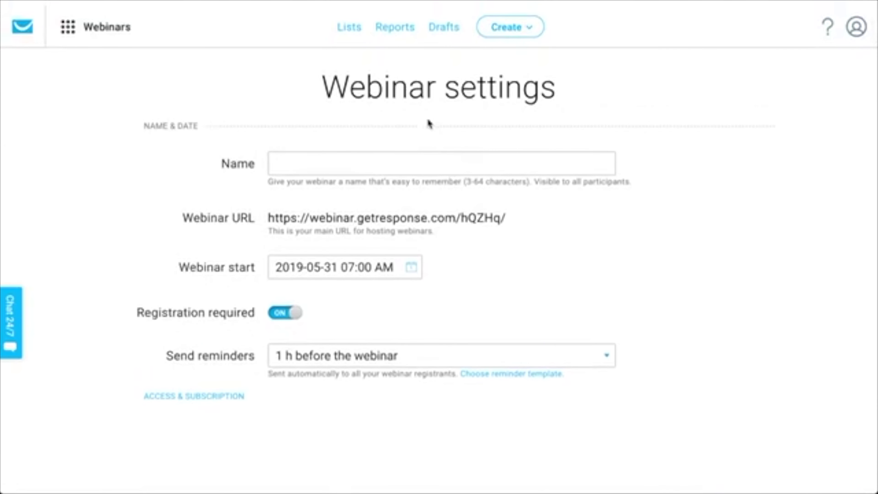
scroll(588, 318, down, 3)
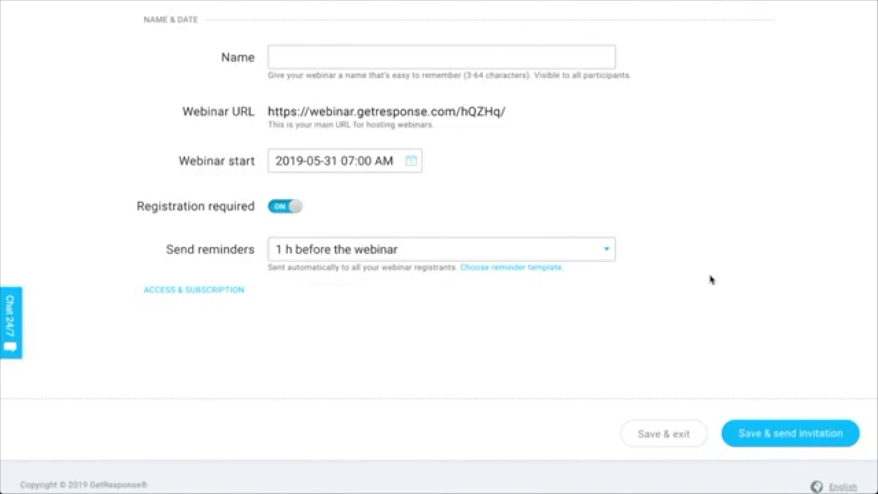
scroll(712, 280, up, 4)
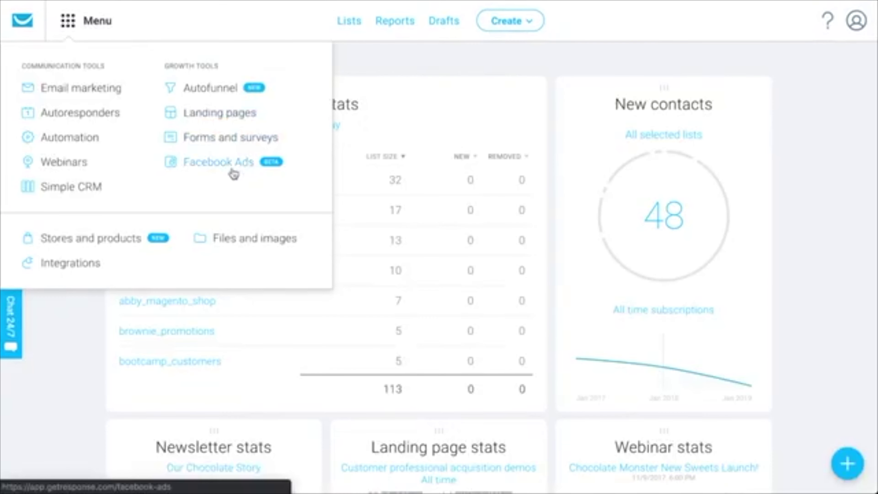